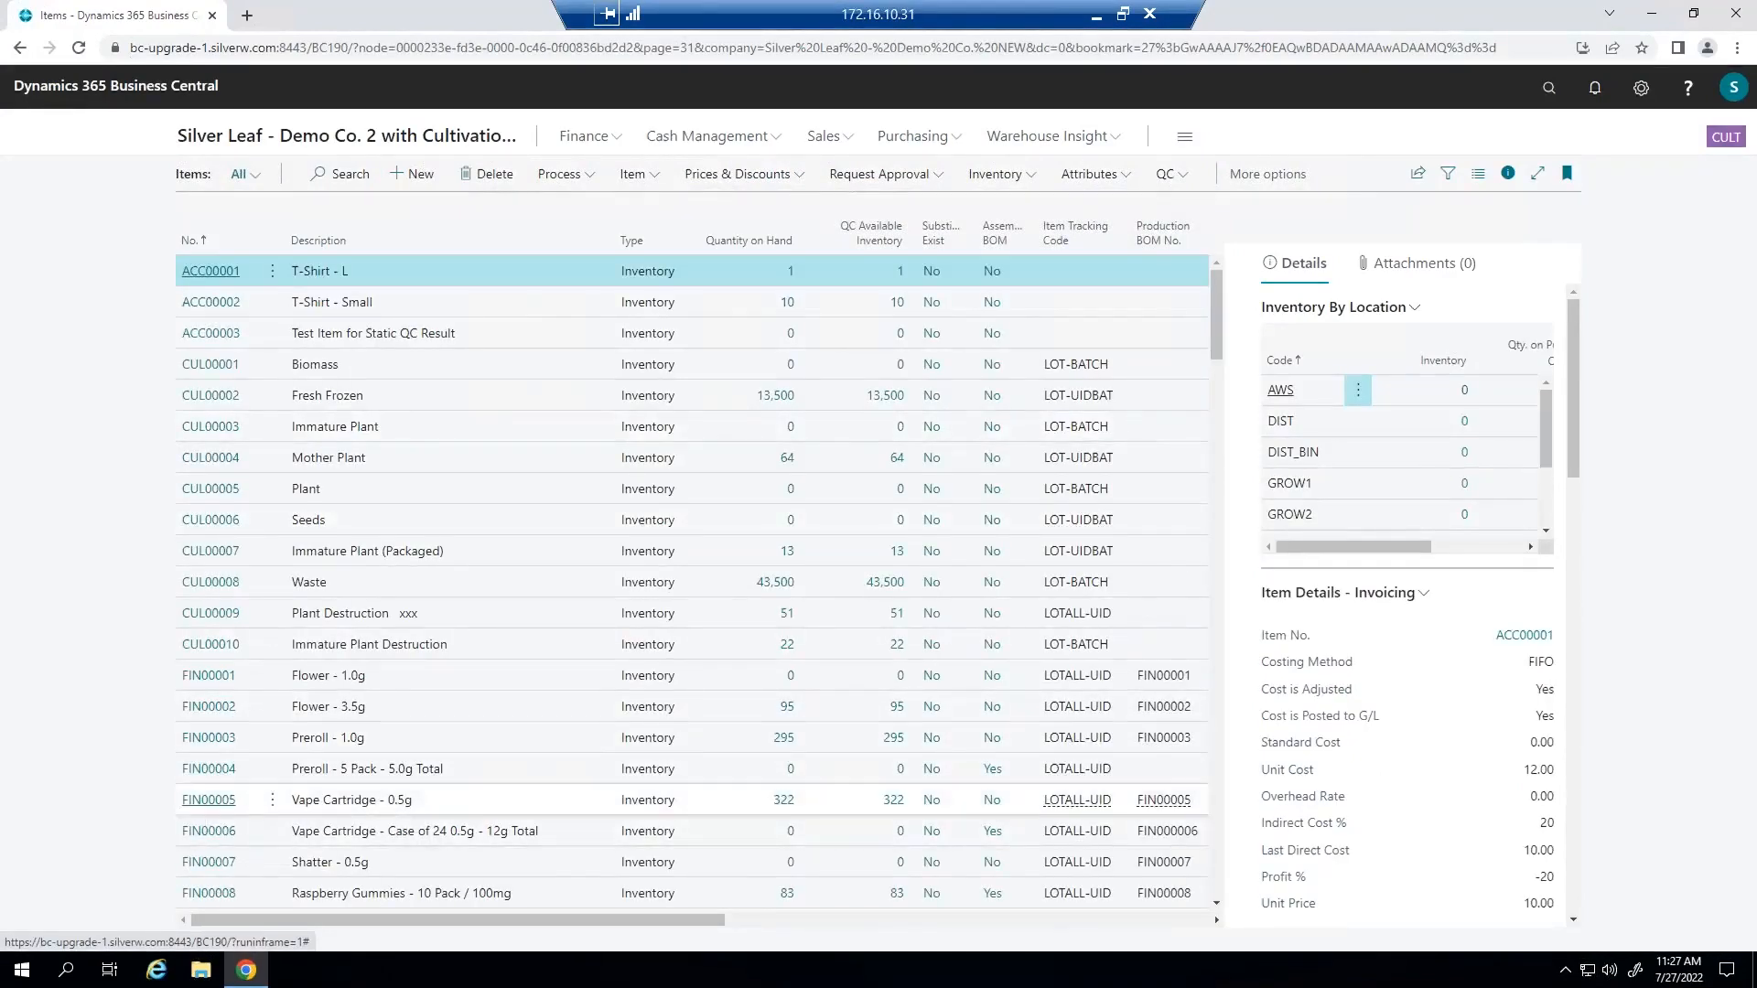
# Open the item card for RAW00002 Bulk Trim (Purchased) and examine its costing method options and indirect cost percentage.
pyautogui.scroll(-3, 206, 805)
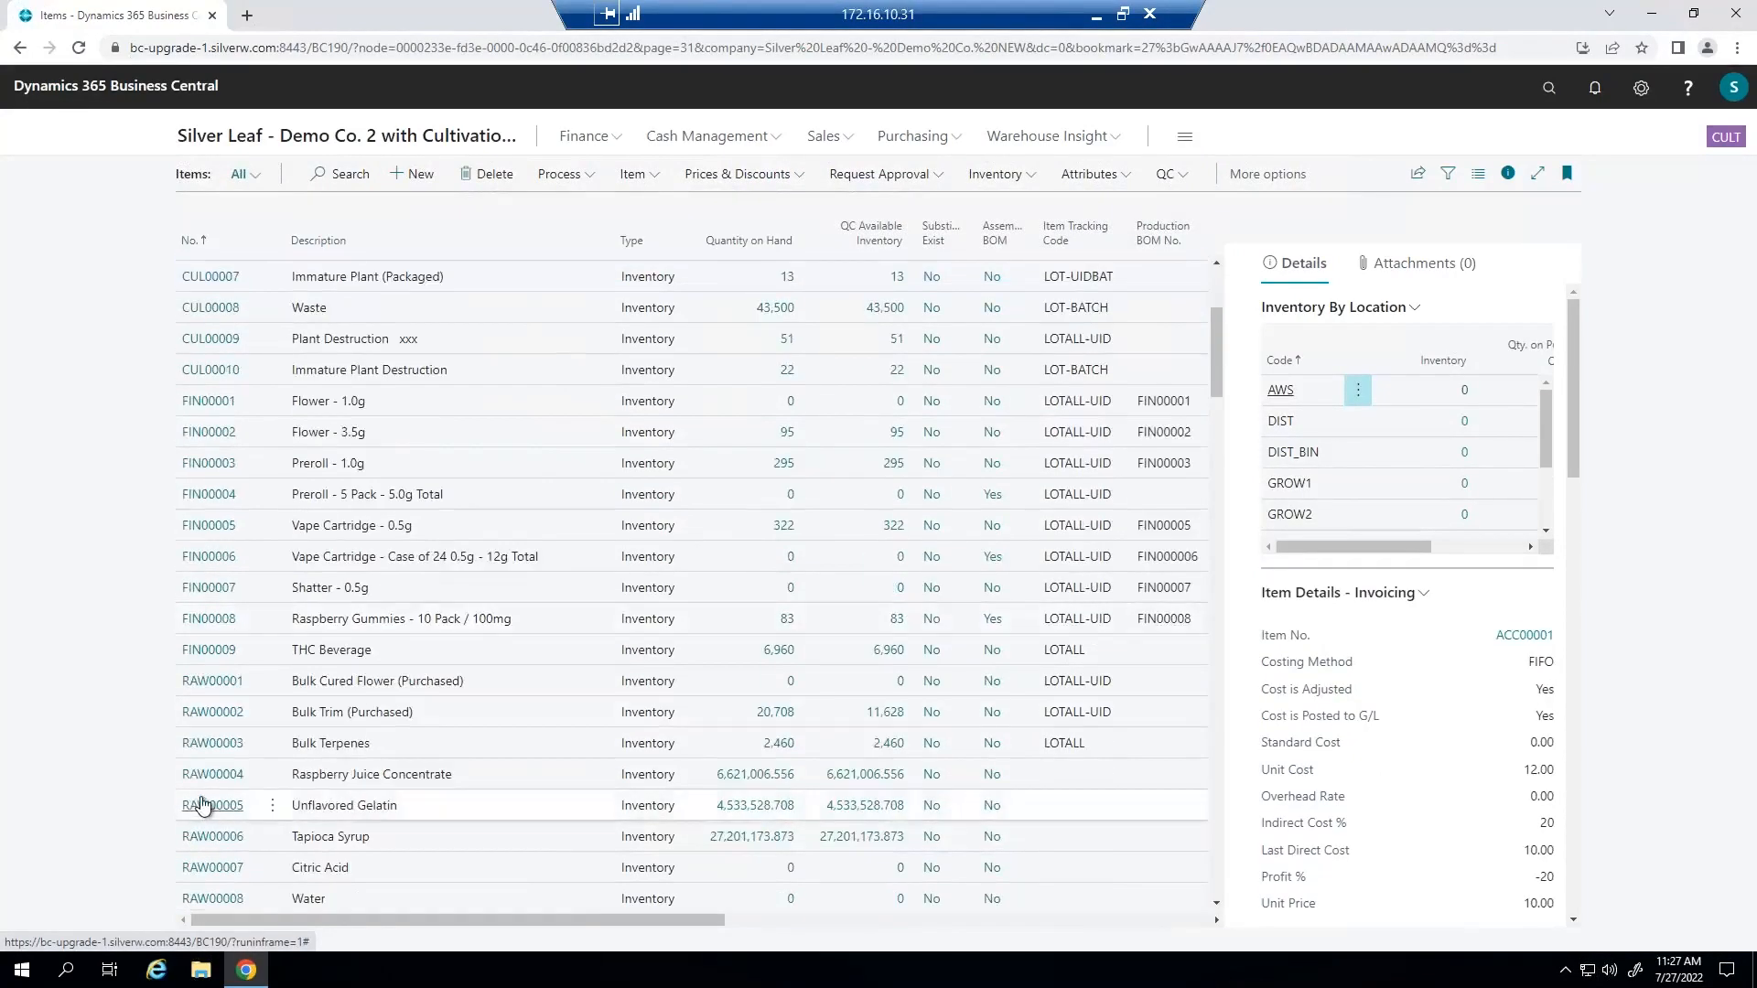
pyautogui.click(212, 722)
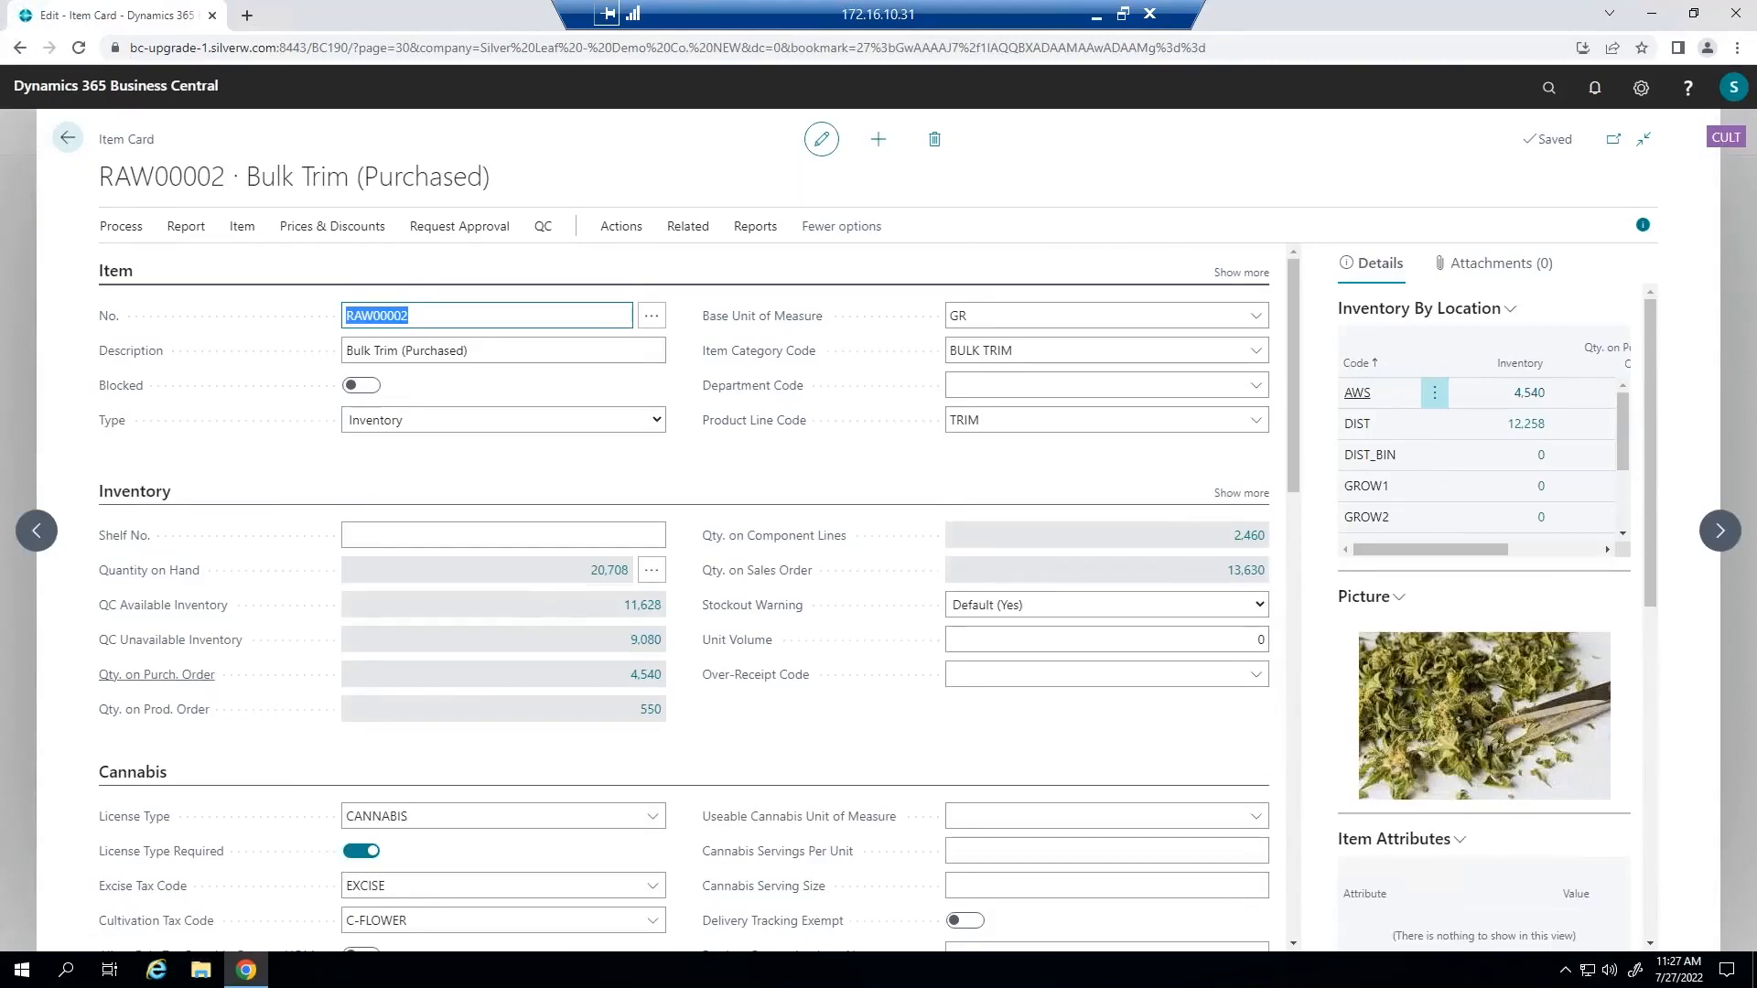
pyautogui.scroll(-5, 397, 587)
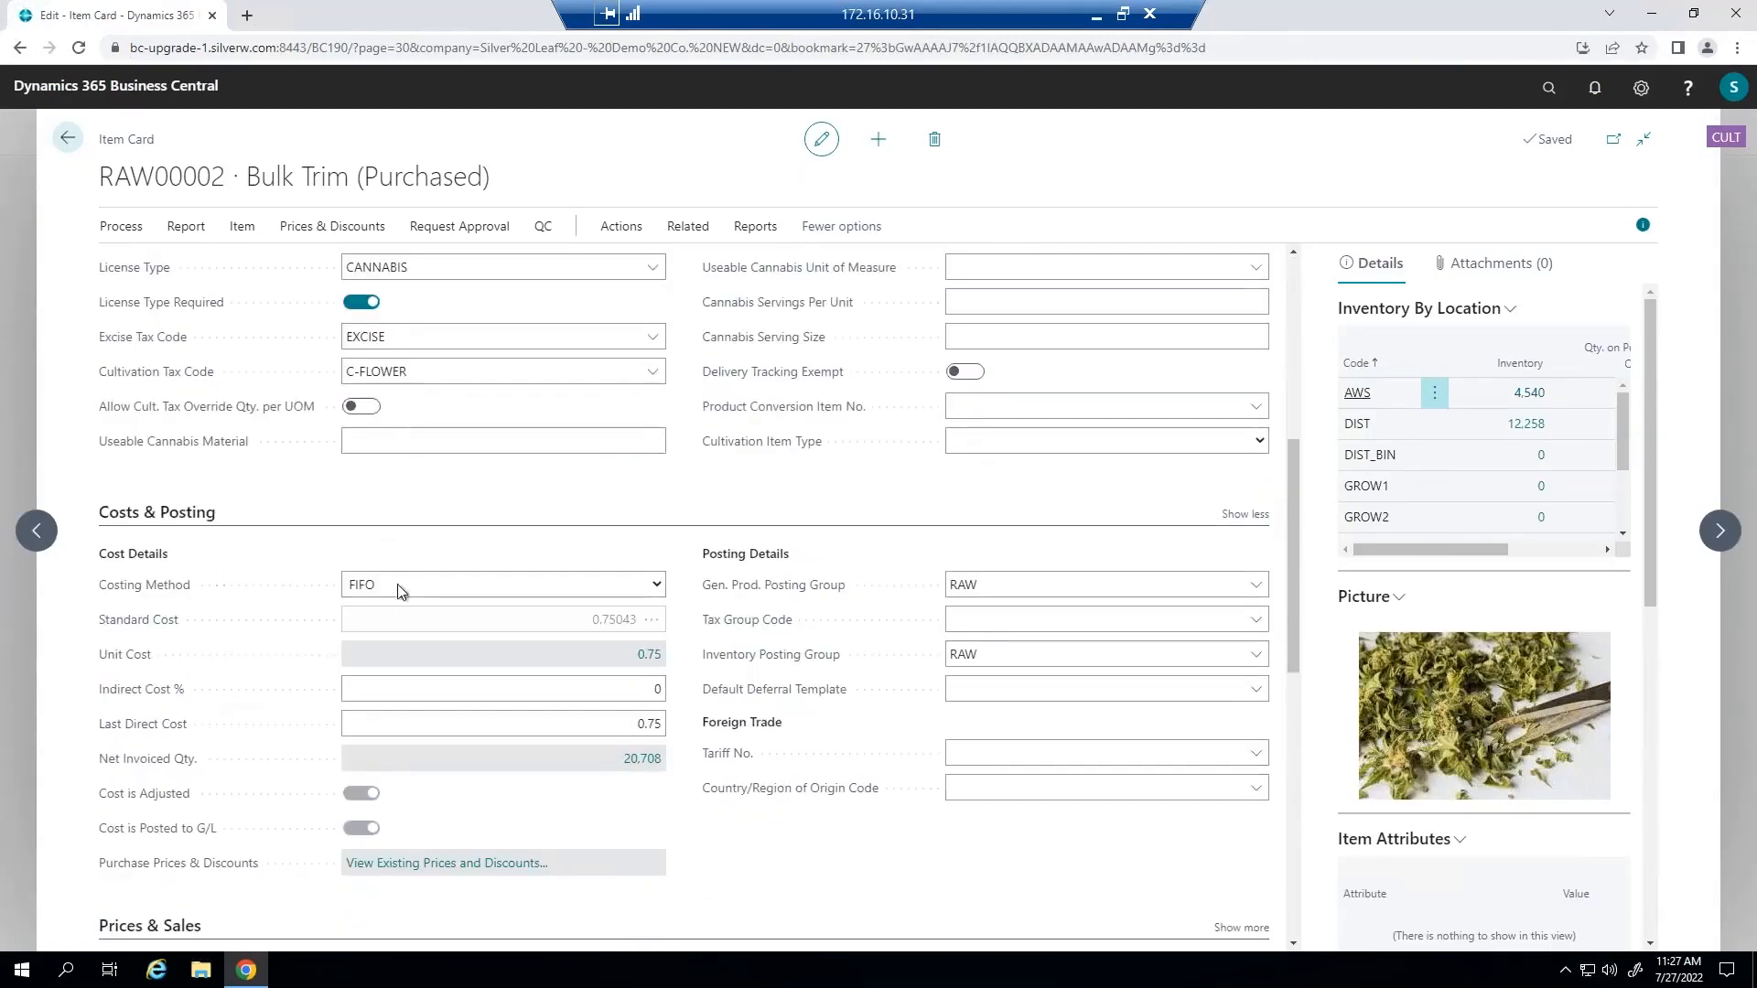
pyautogui.click(409, 586)
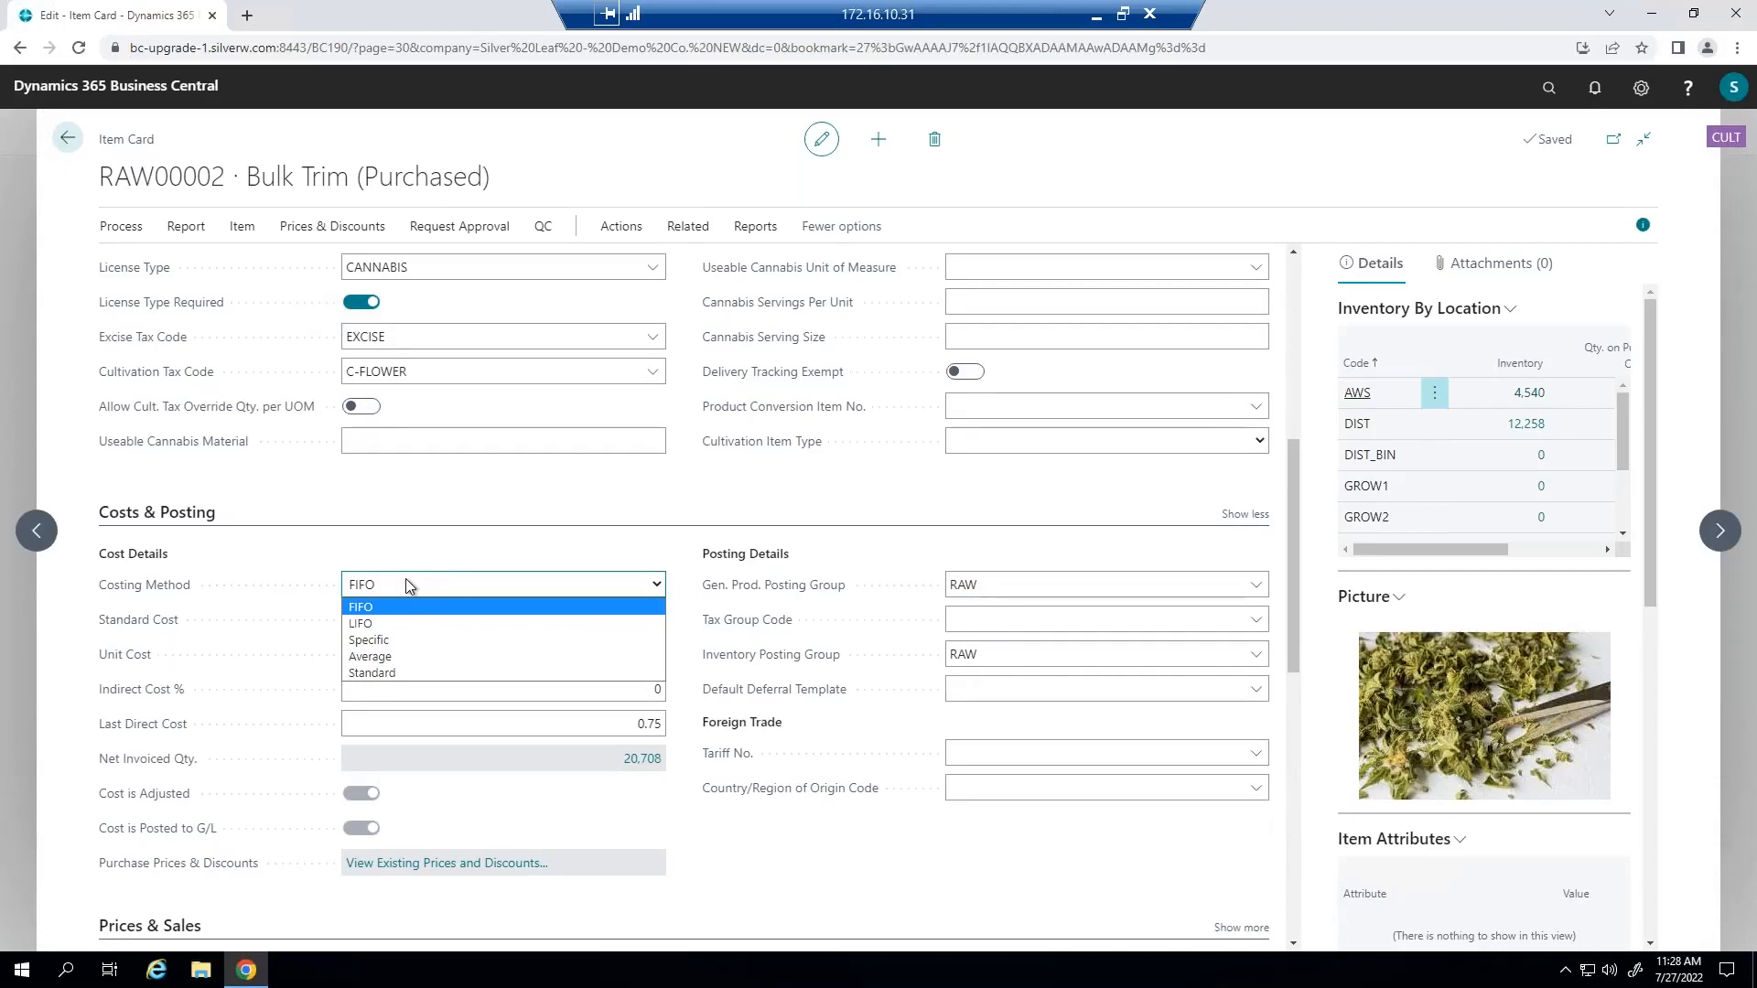
pyautogui.click(422, 533)
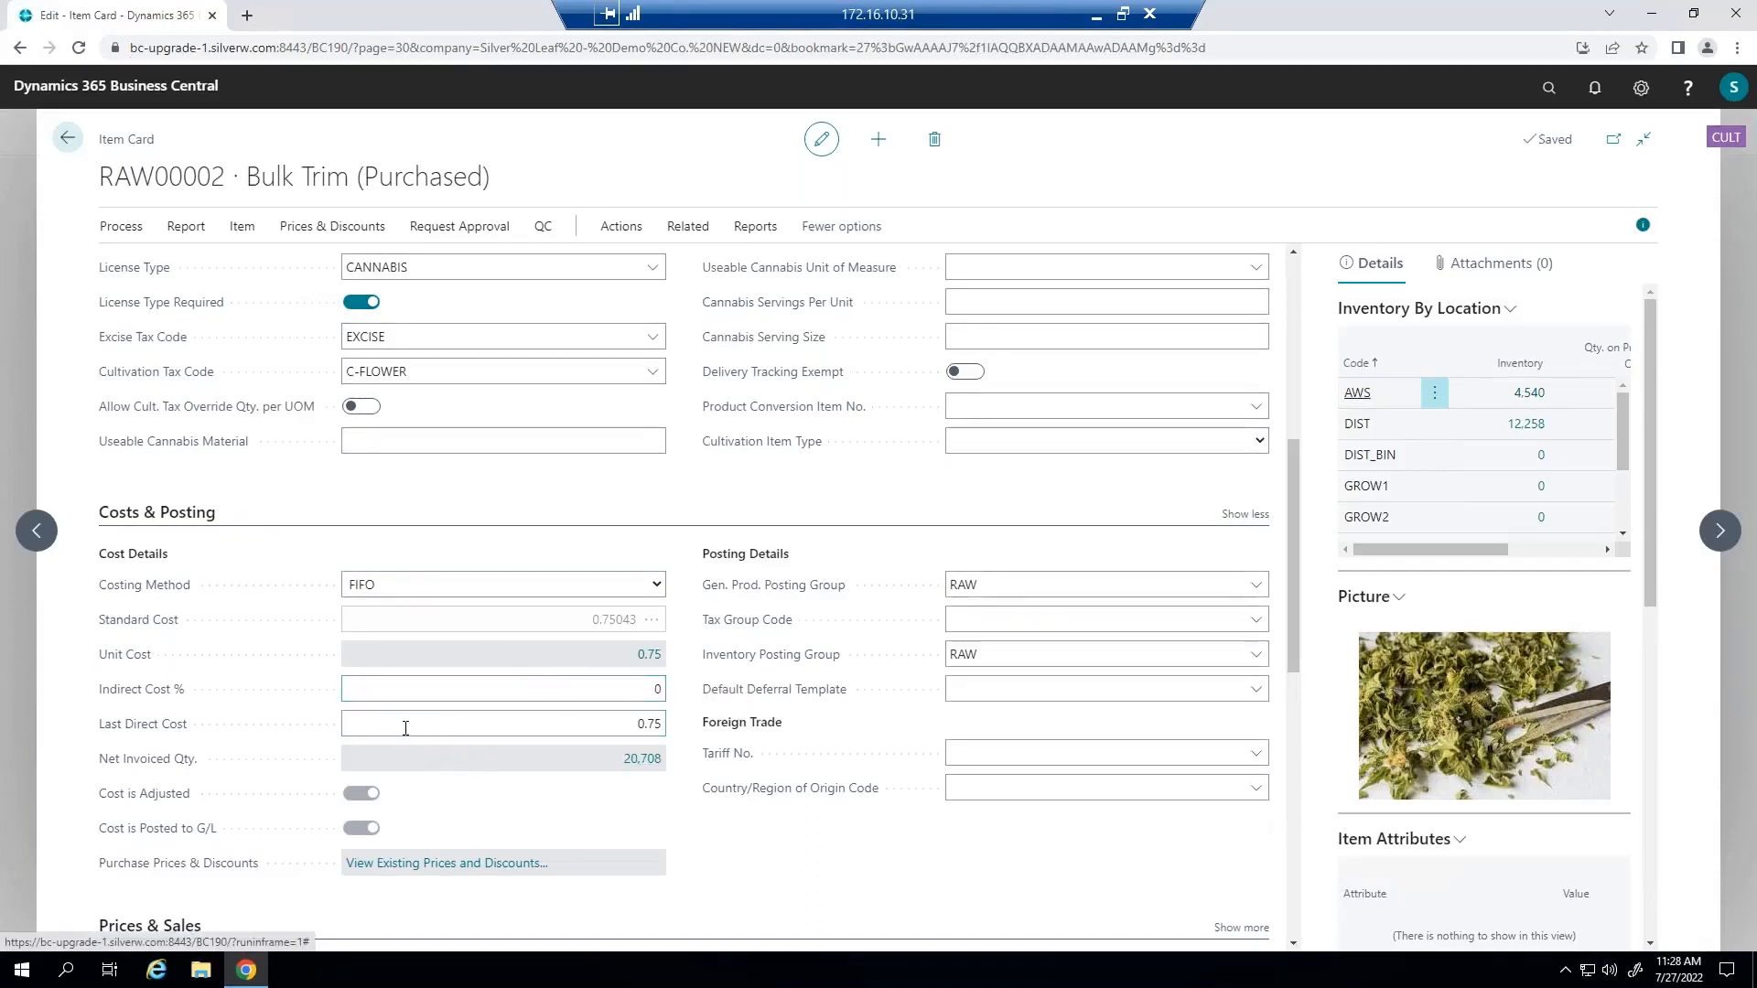
pyautogui.click(435, 679)
pyautogui.click(435, 680)
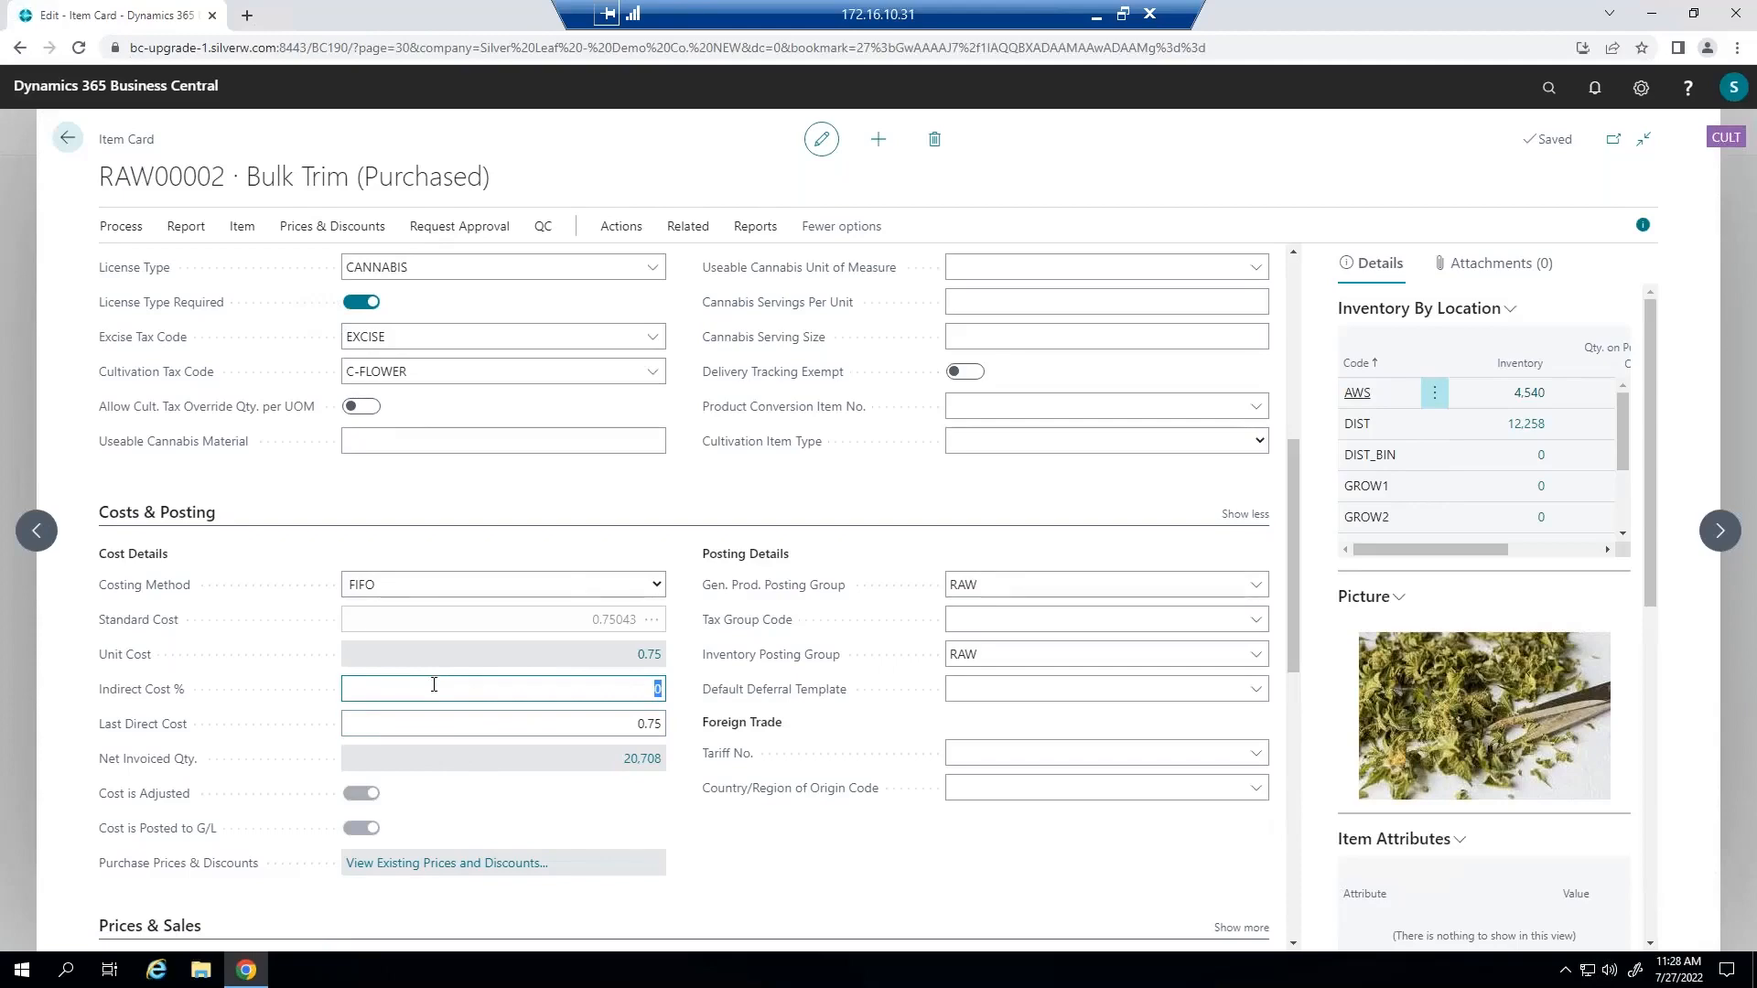
# Examine the item ledger entries behind the Bulk Trim item's quantity on hand, including the cost columns, and close them.
pyautogui.scroll(4, 433, 685)
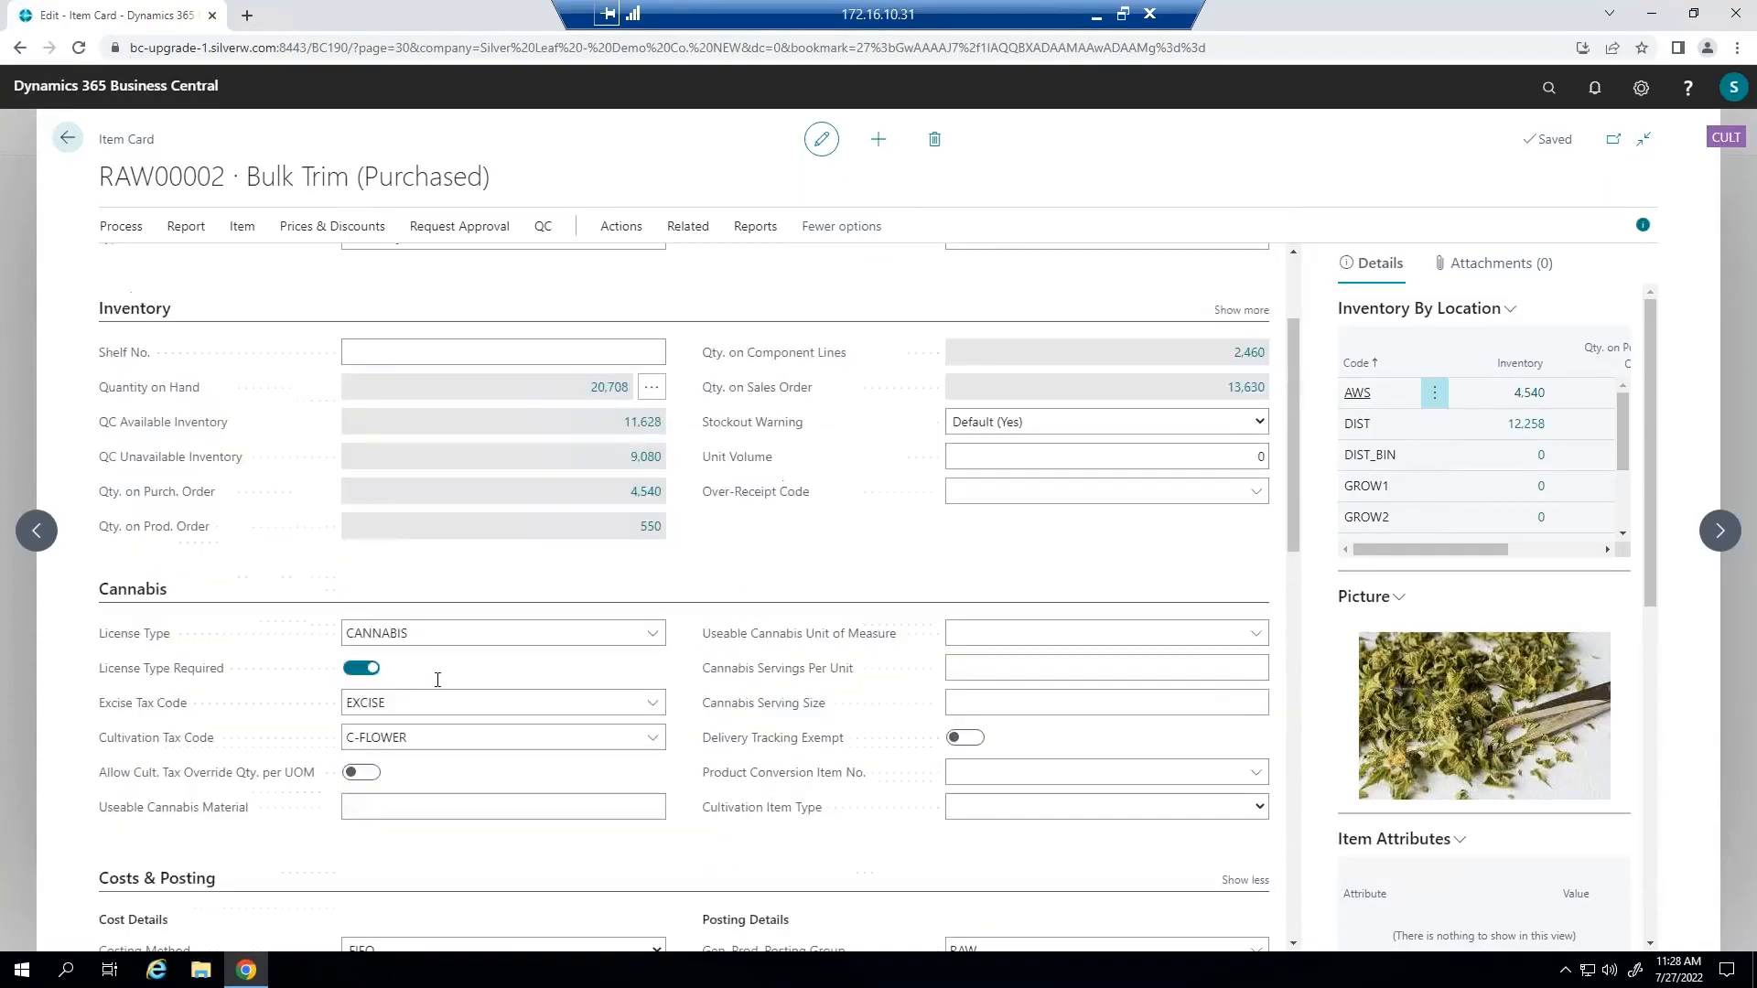
pyautogui.click(609, 388)
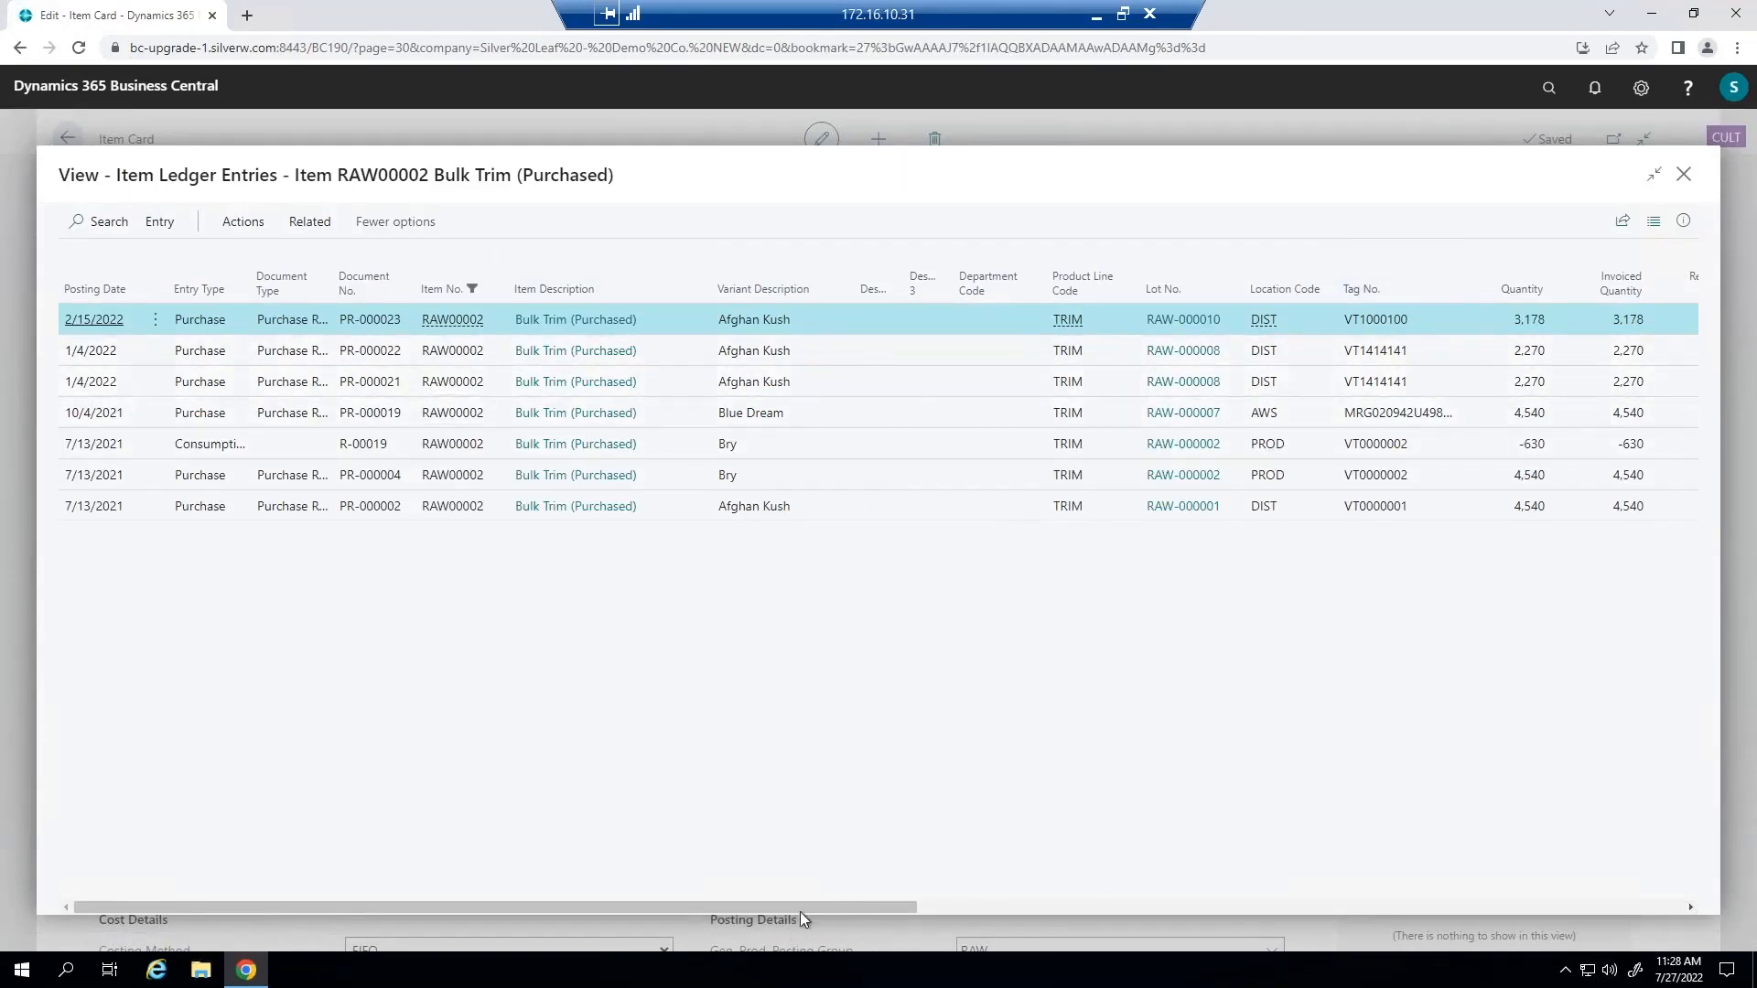
pyautogui.moveTo(843, 908); pyautogui.dragTo(489, 849)
pyautogui.click(1684, 173)
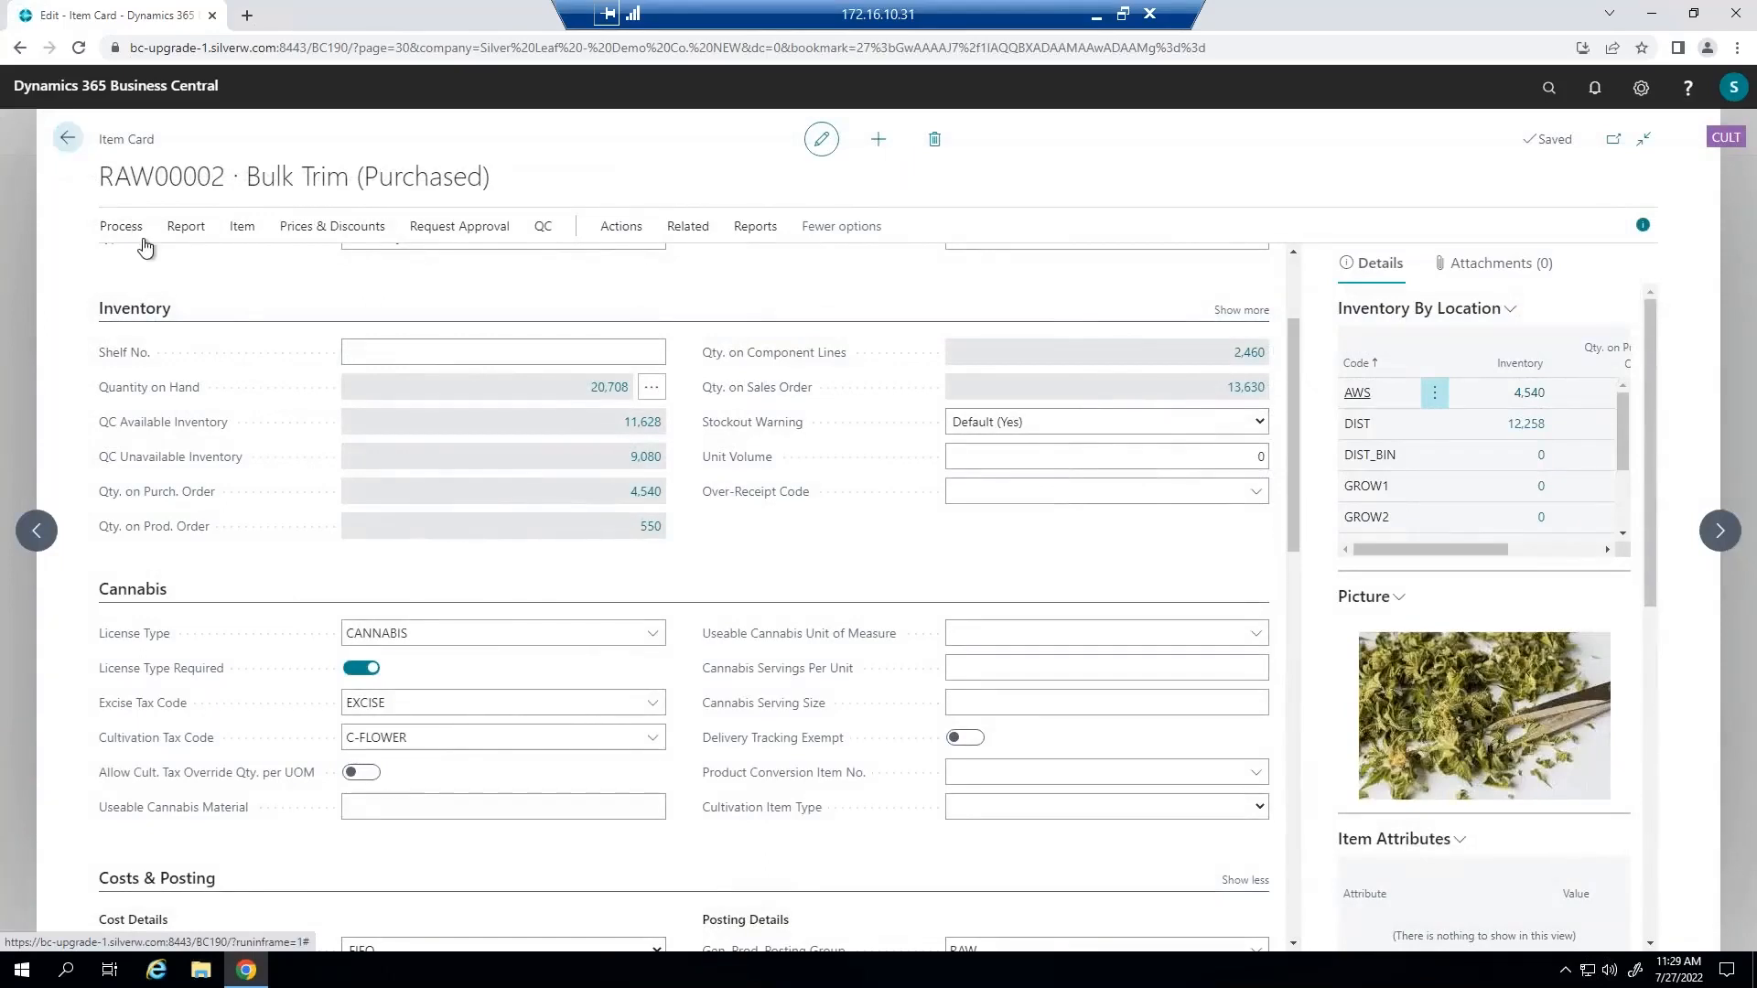
# Examine the value entries in the Bulk Trim item's history and return to the item card.
pyautogui.click(692, 235)
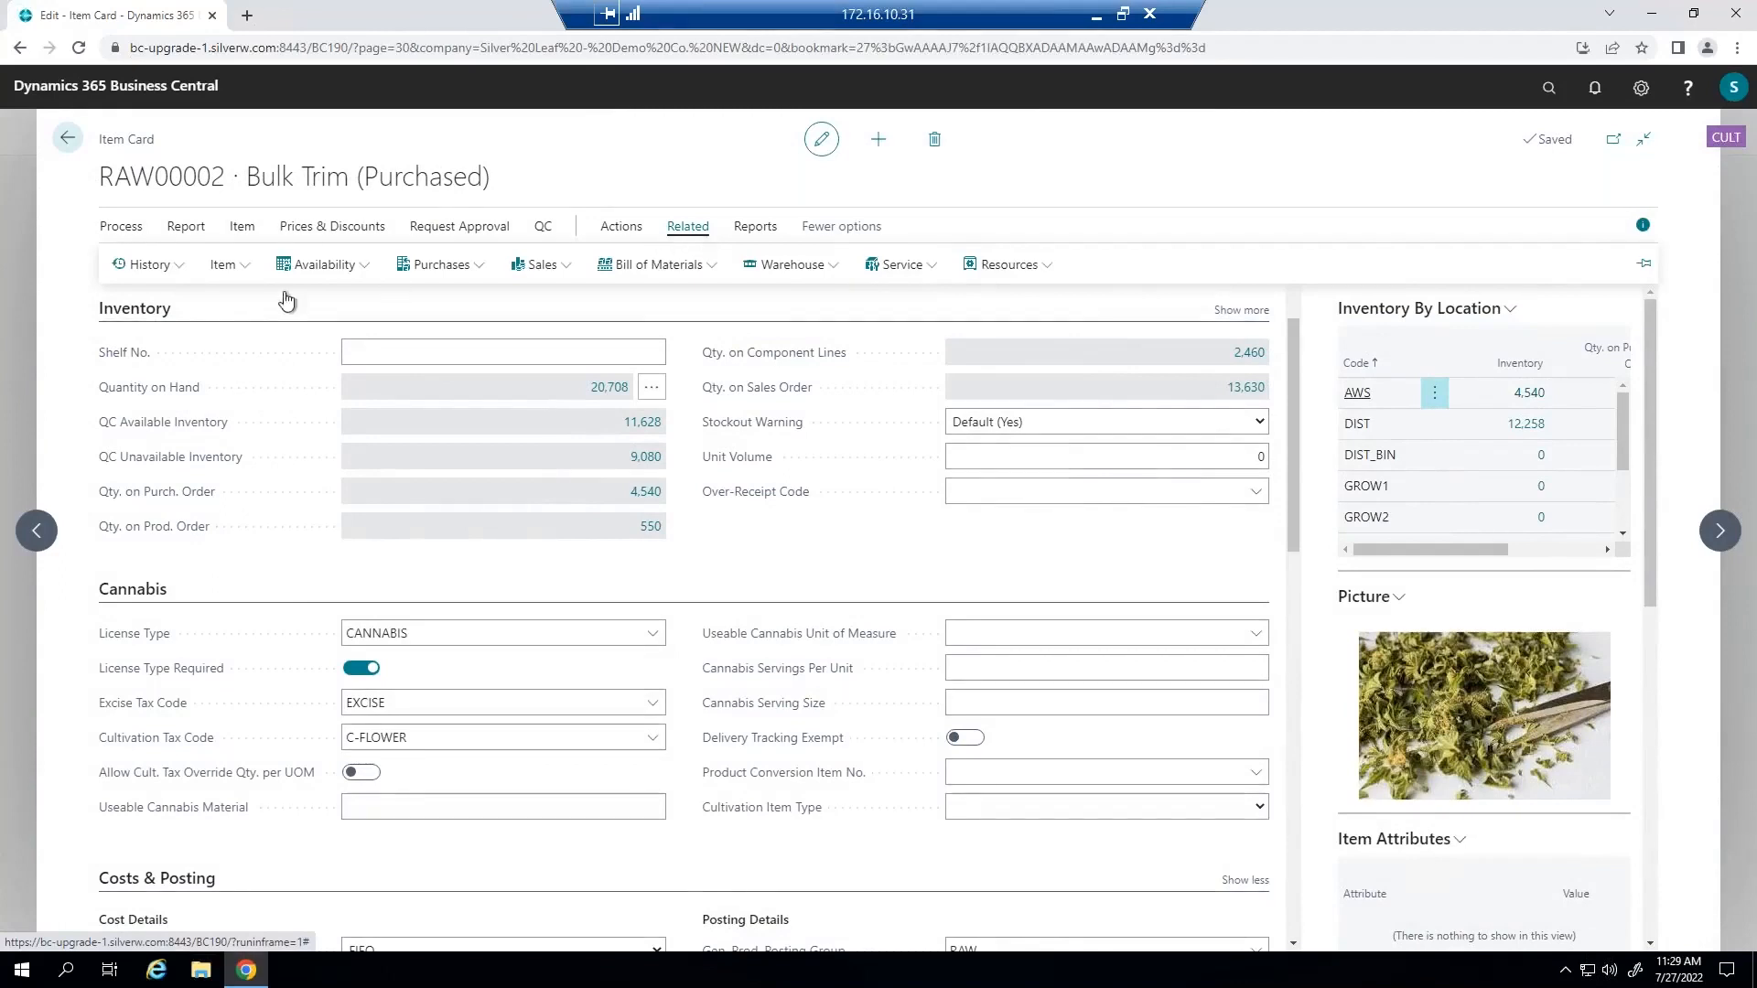
pyautogui.click(147, 264)
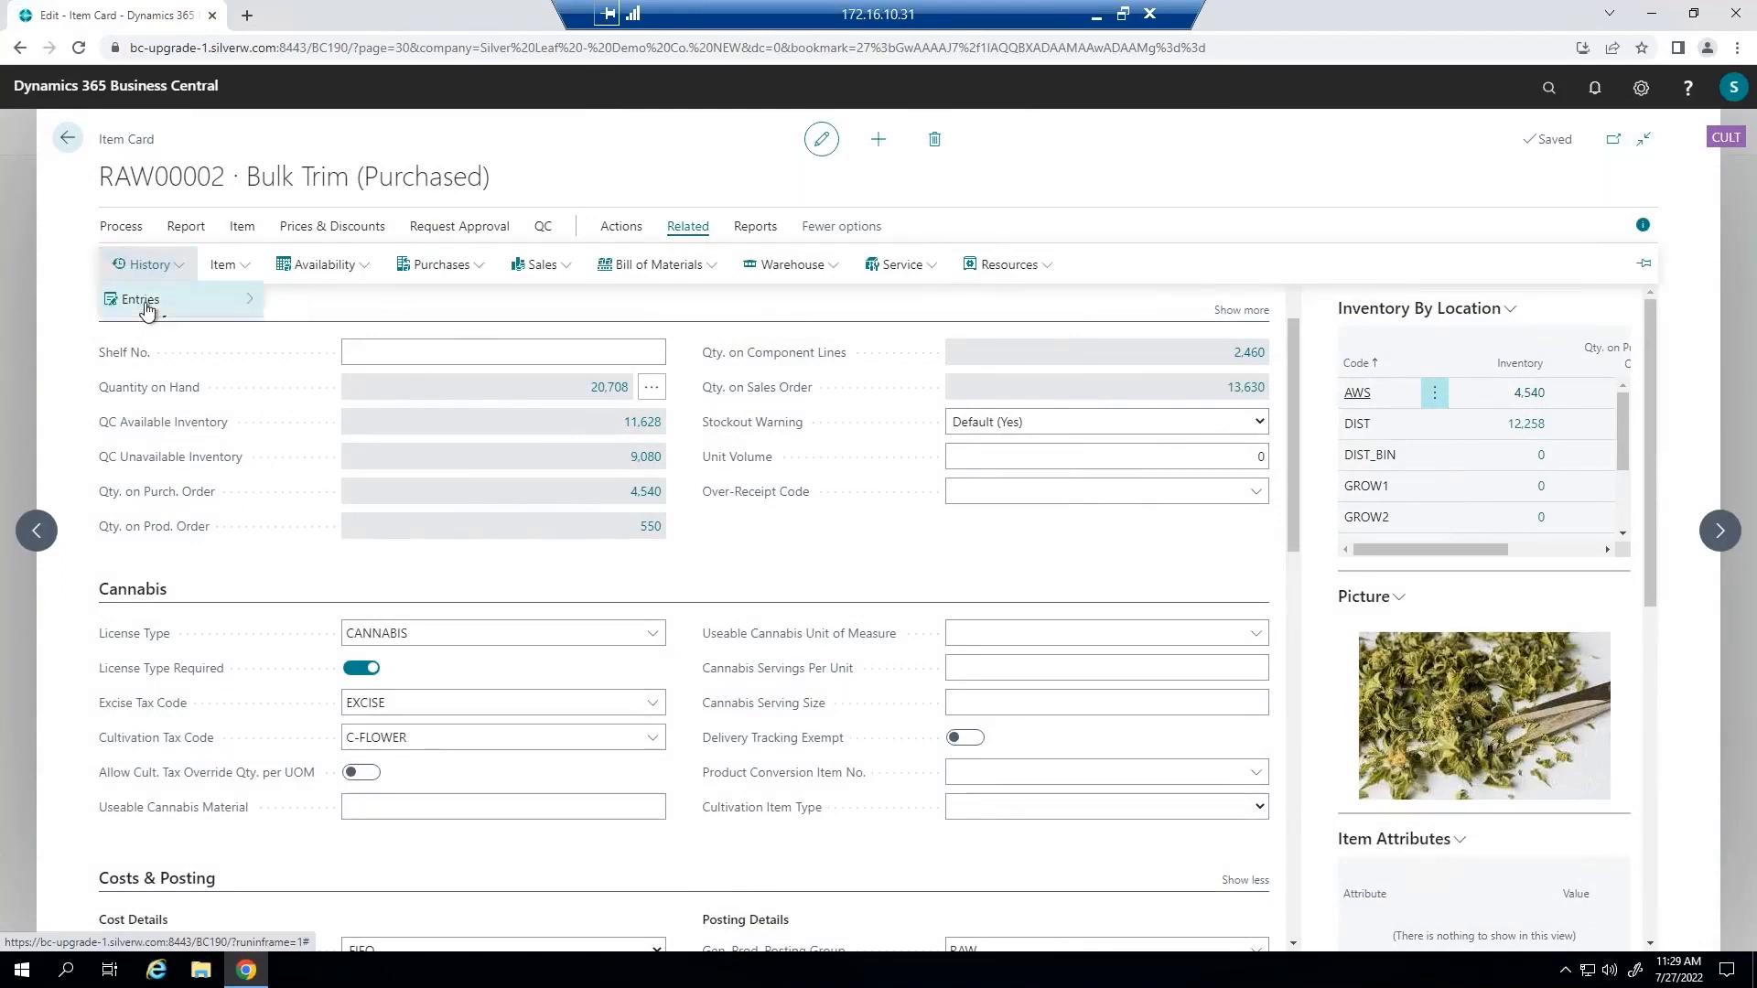
pyautogui.moveTo(146, 311)
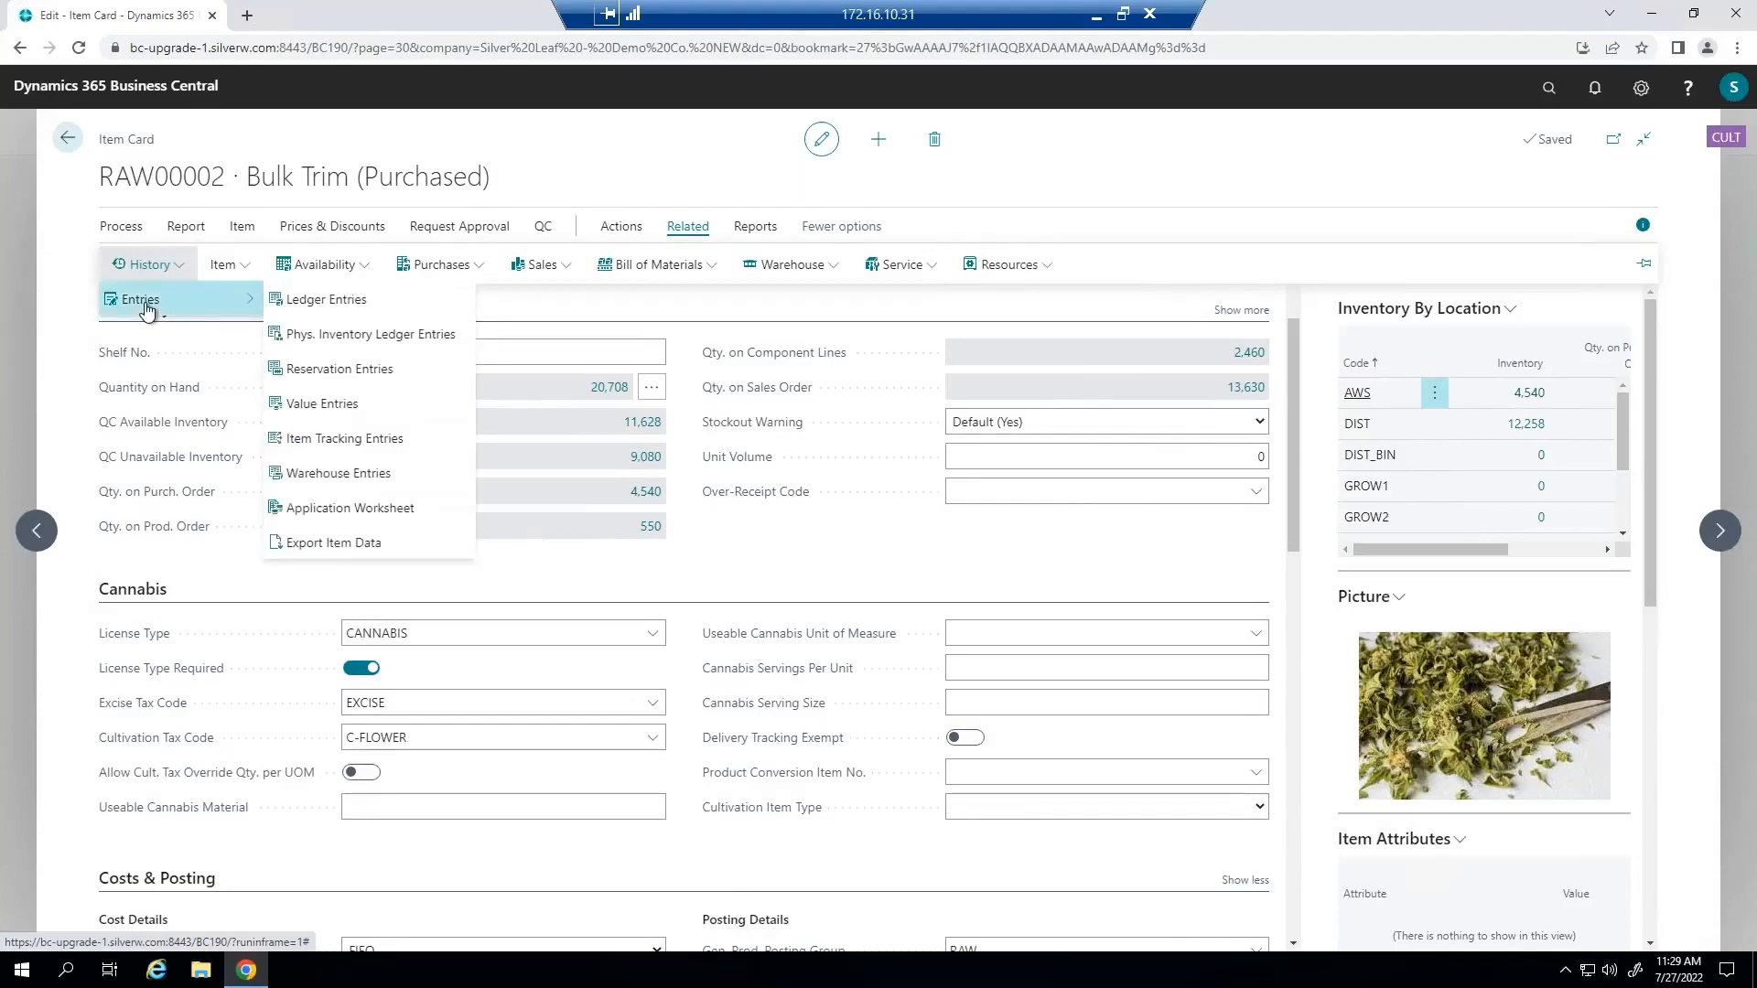
pyautogui.click(335, 410)
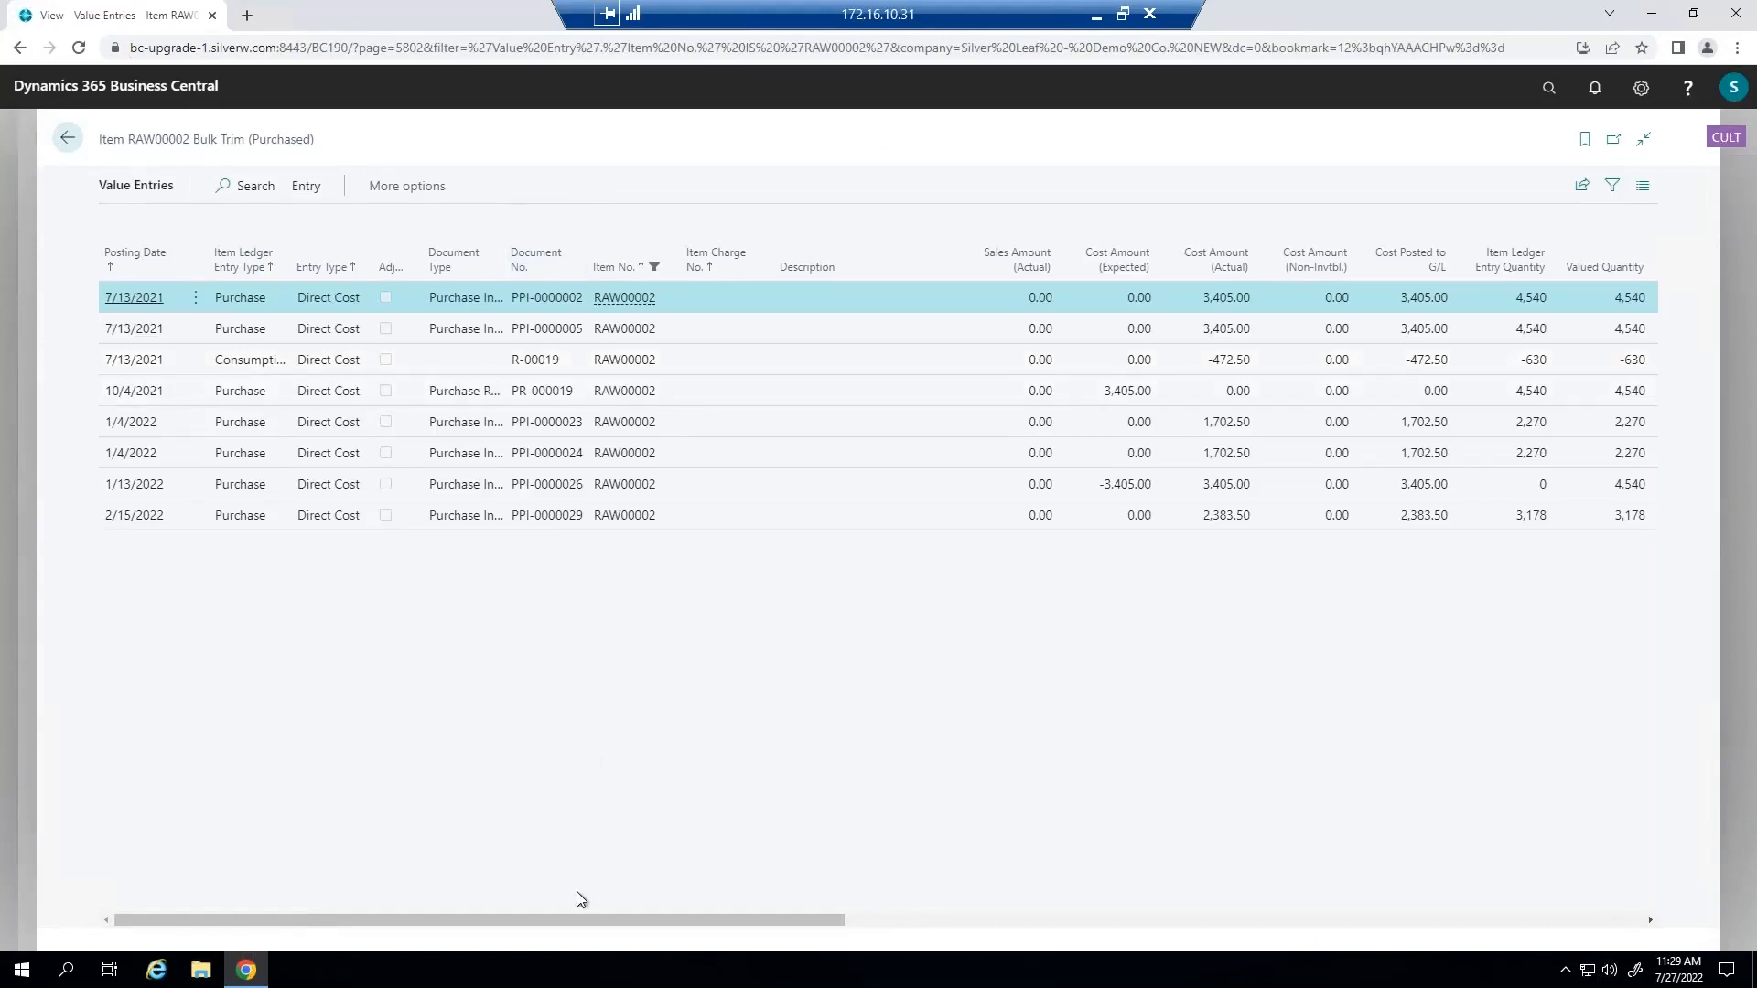
pyautogui.moveTo(579, 926); pyautogui.dragTo(412, 928)
pyautogui.click(68, 146)
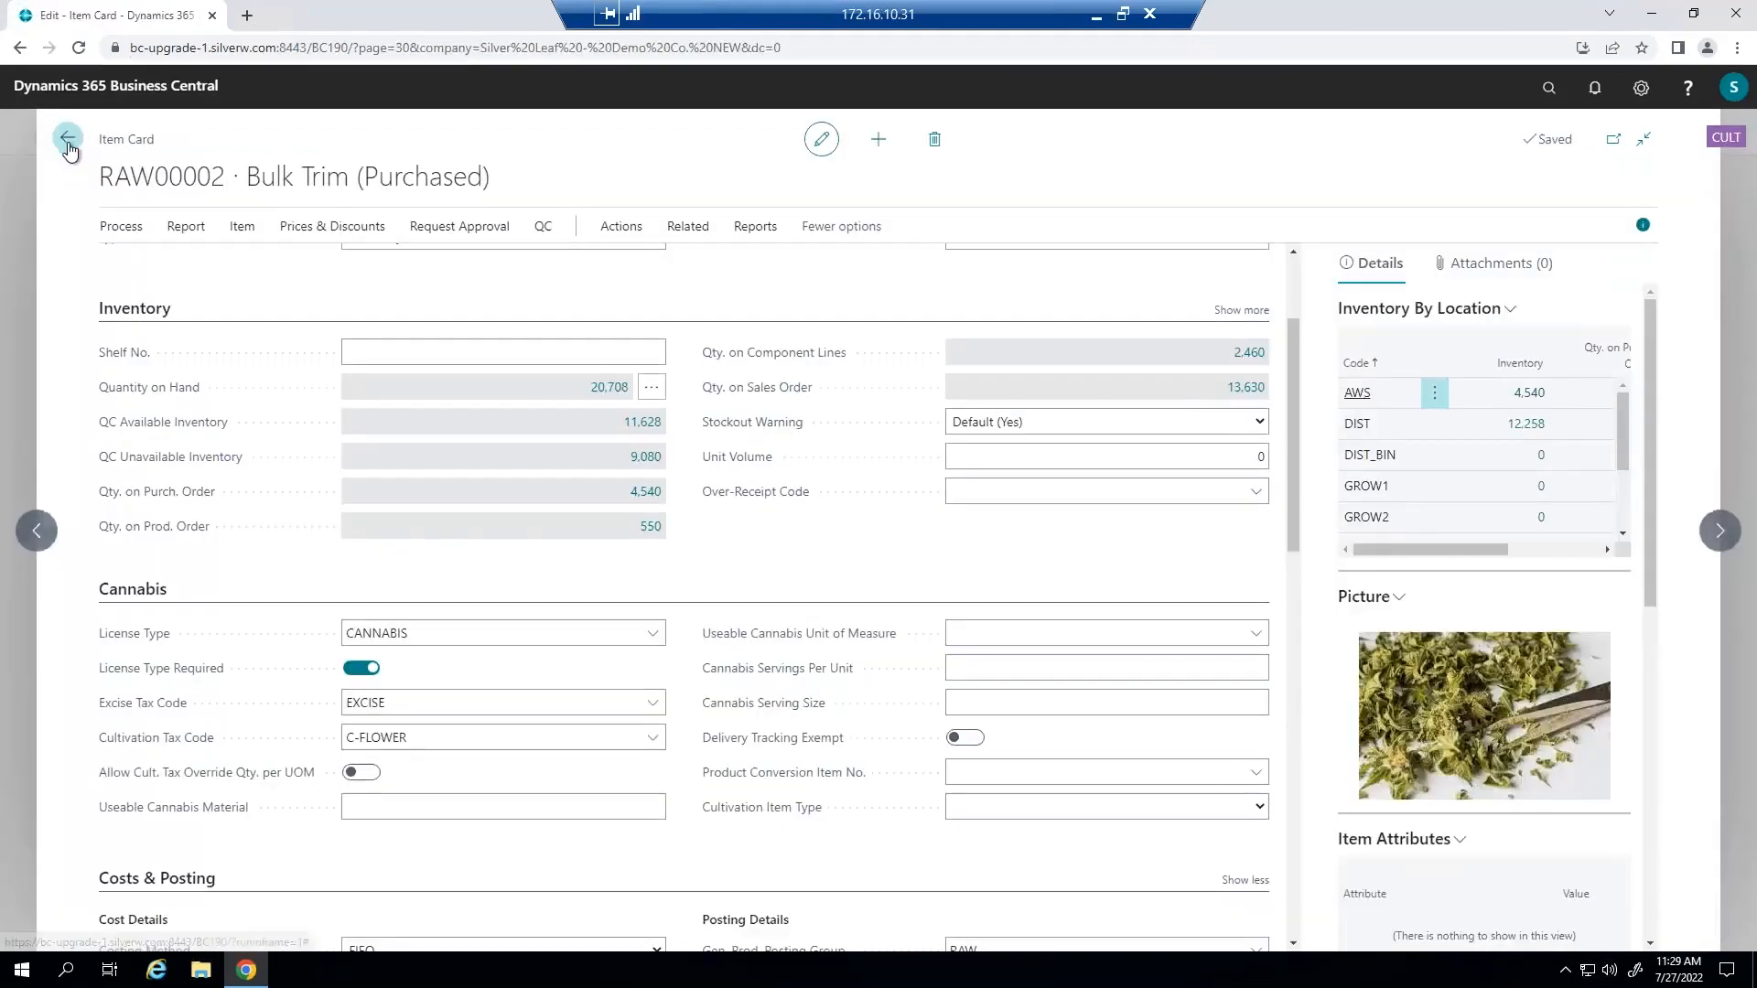
# Leave the item card for the role center and open the PACKAGING work center card from the work centers list.
pyautogui.click(70, 149)
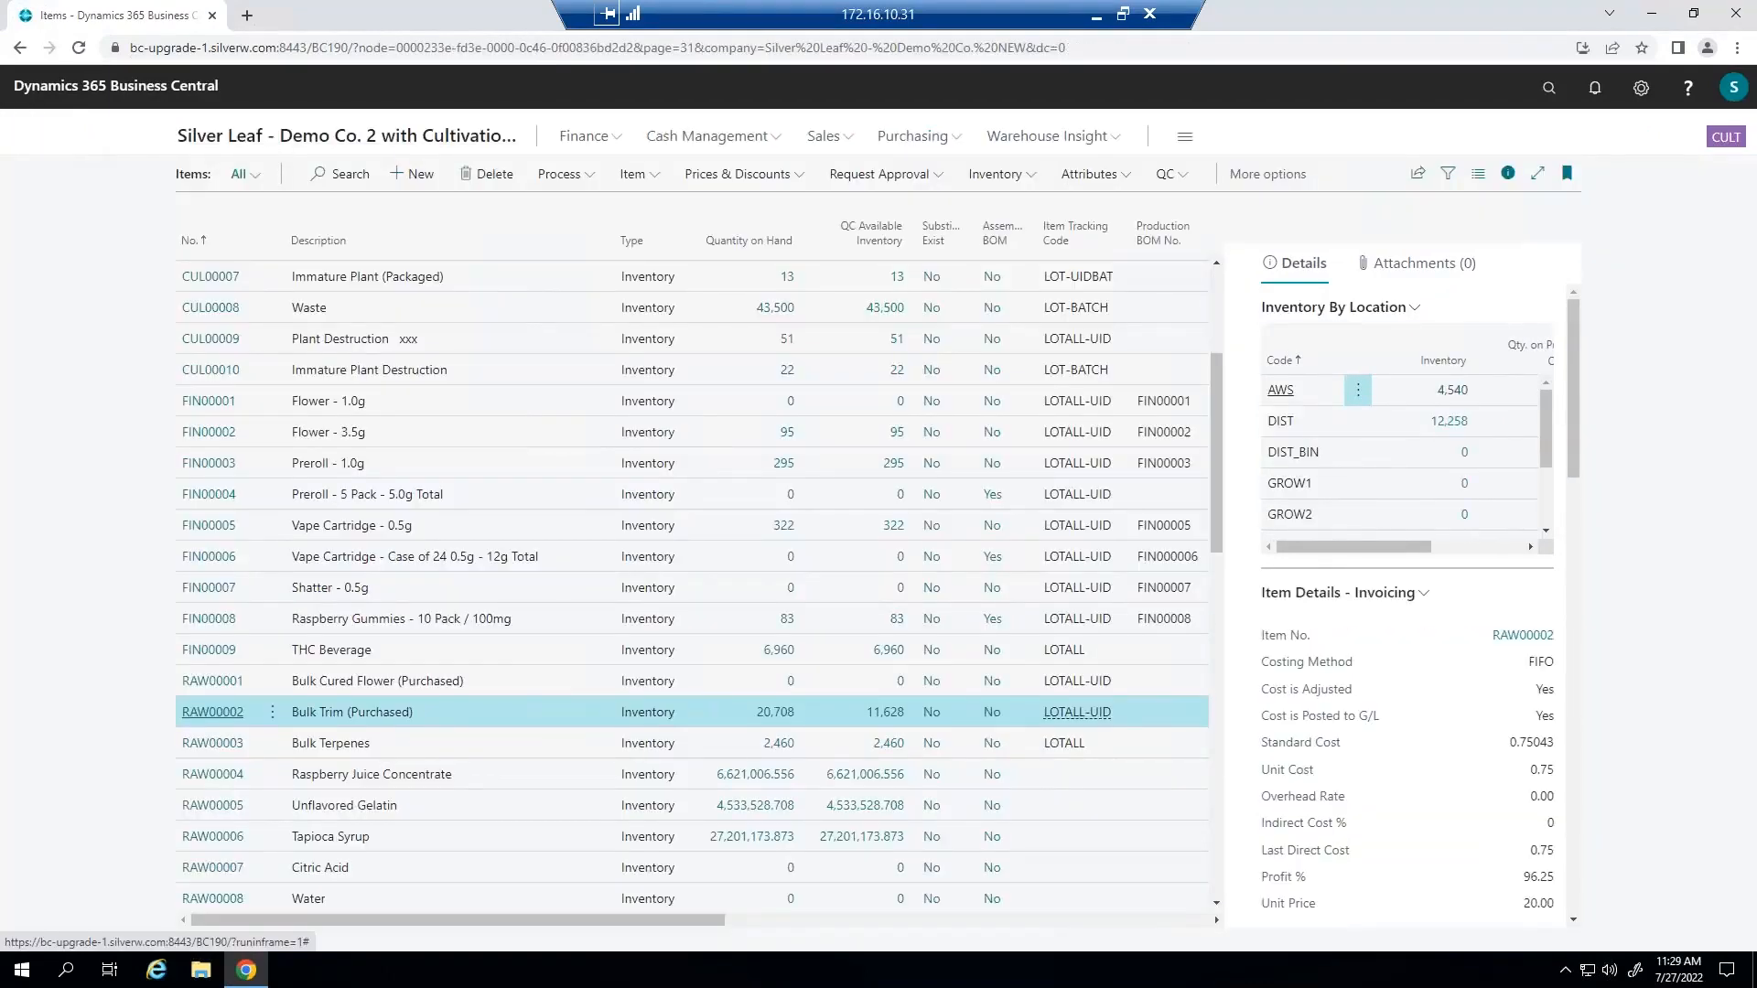
pyautogui.click(396, 141)
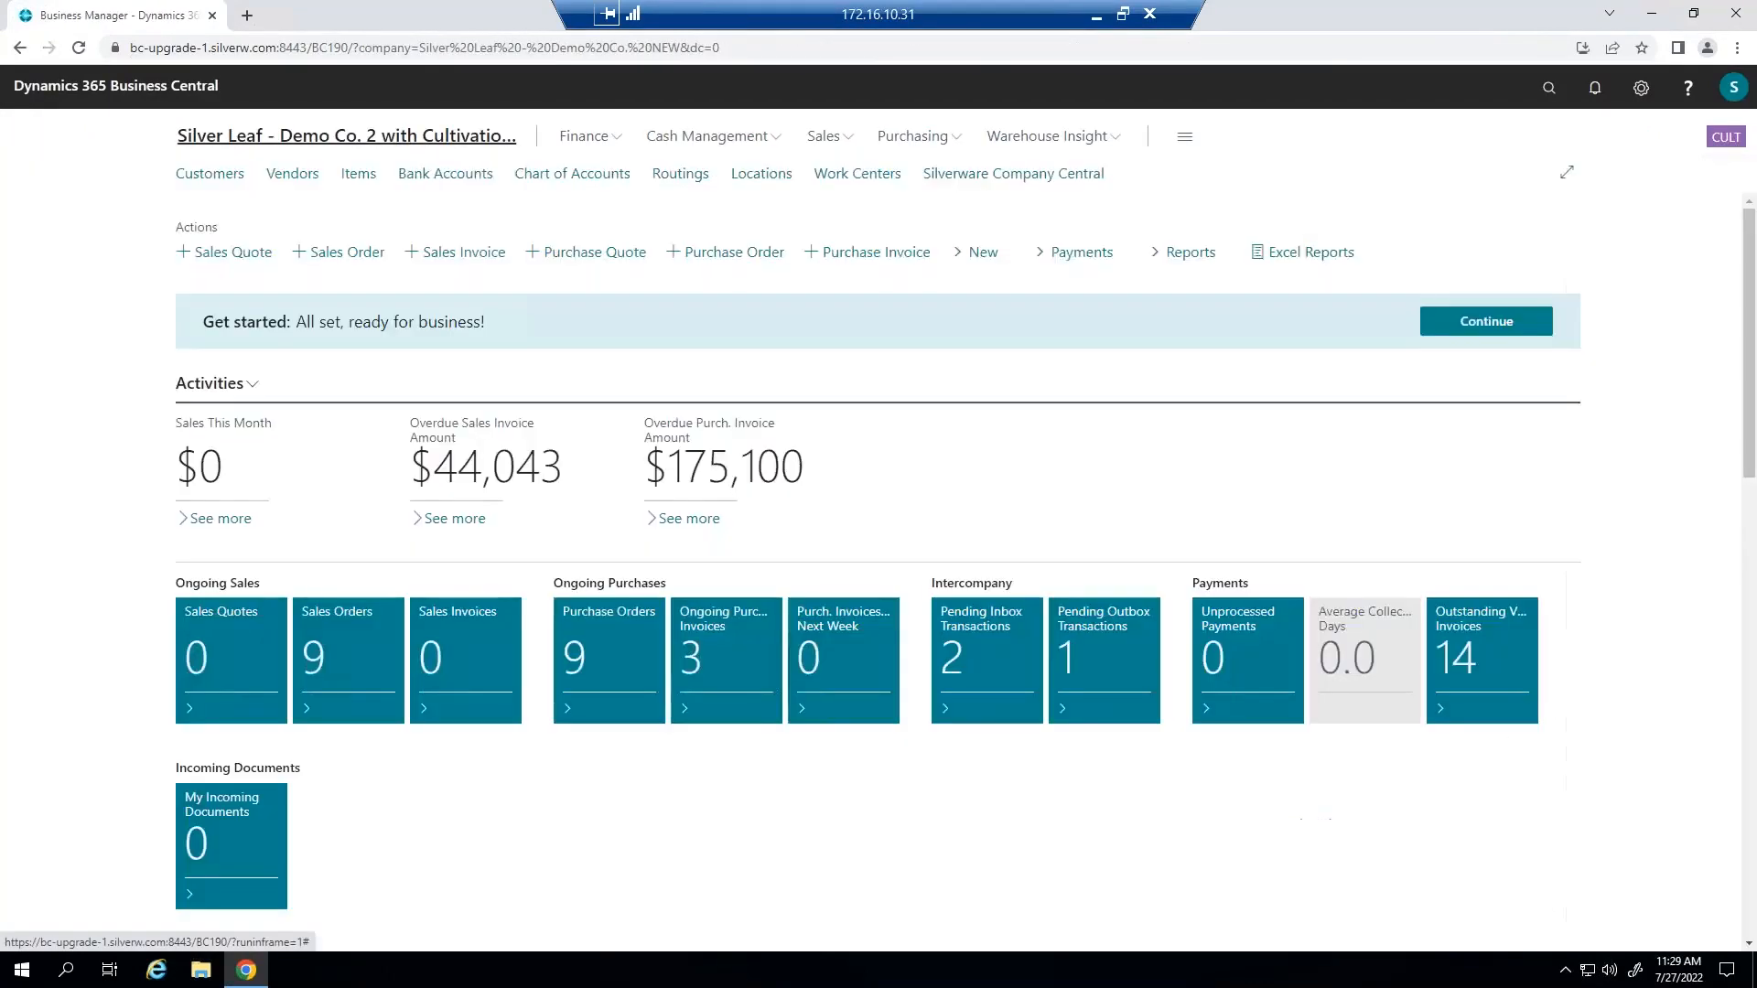
pyautogui.click(839, 176)
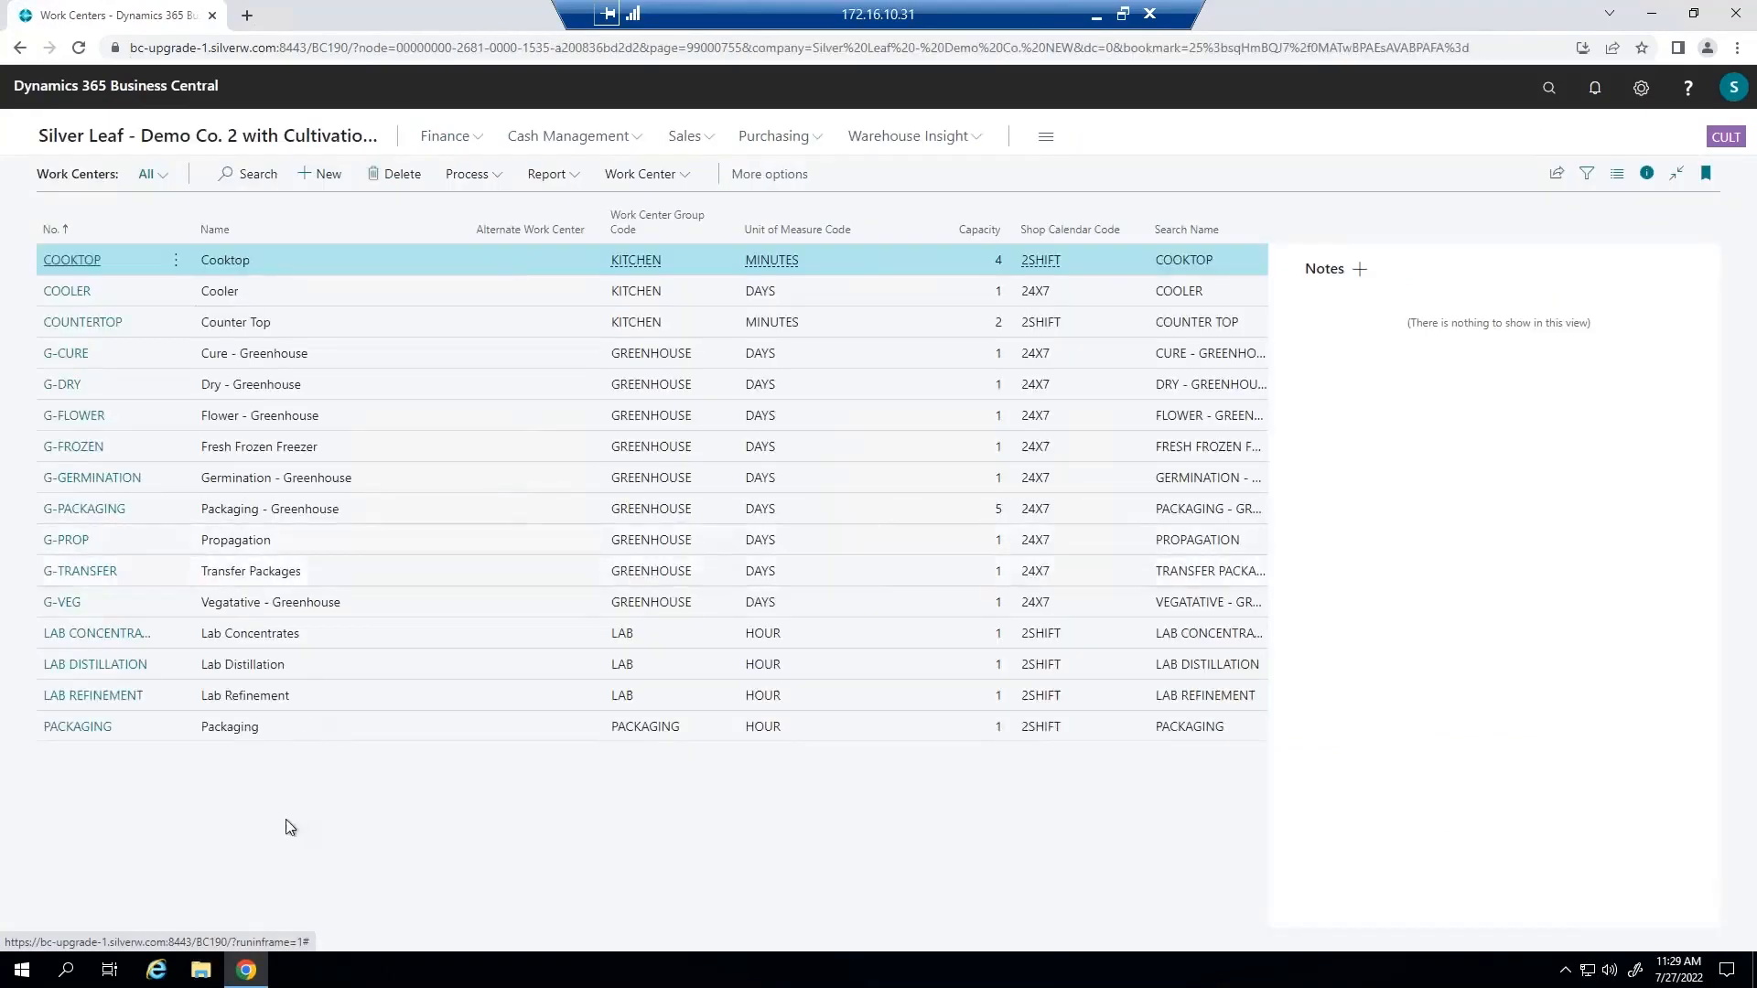
pyautogui.click(64, 727)
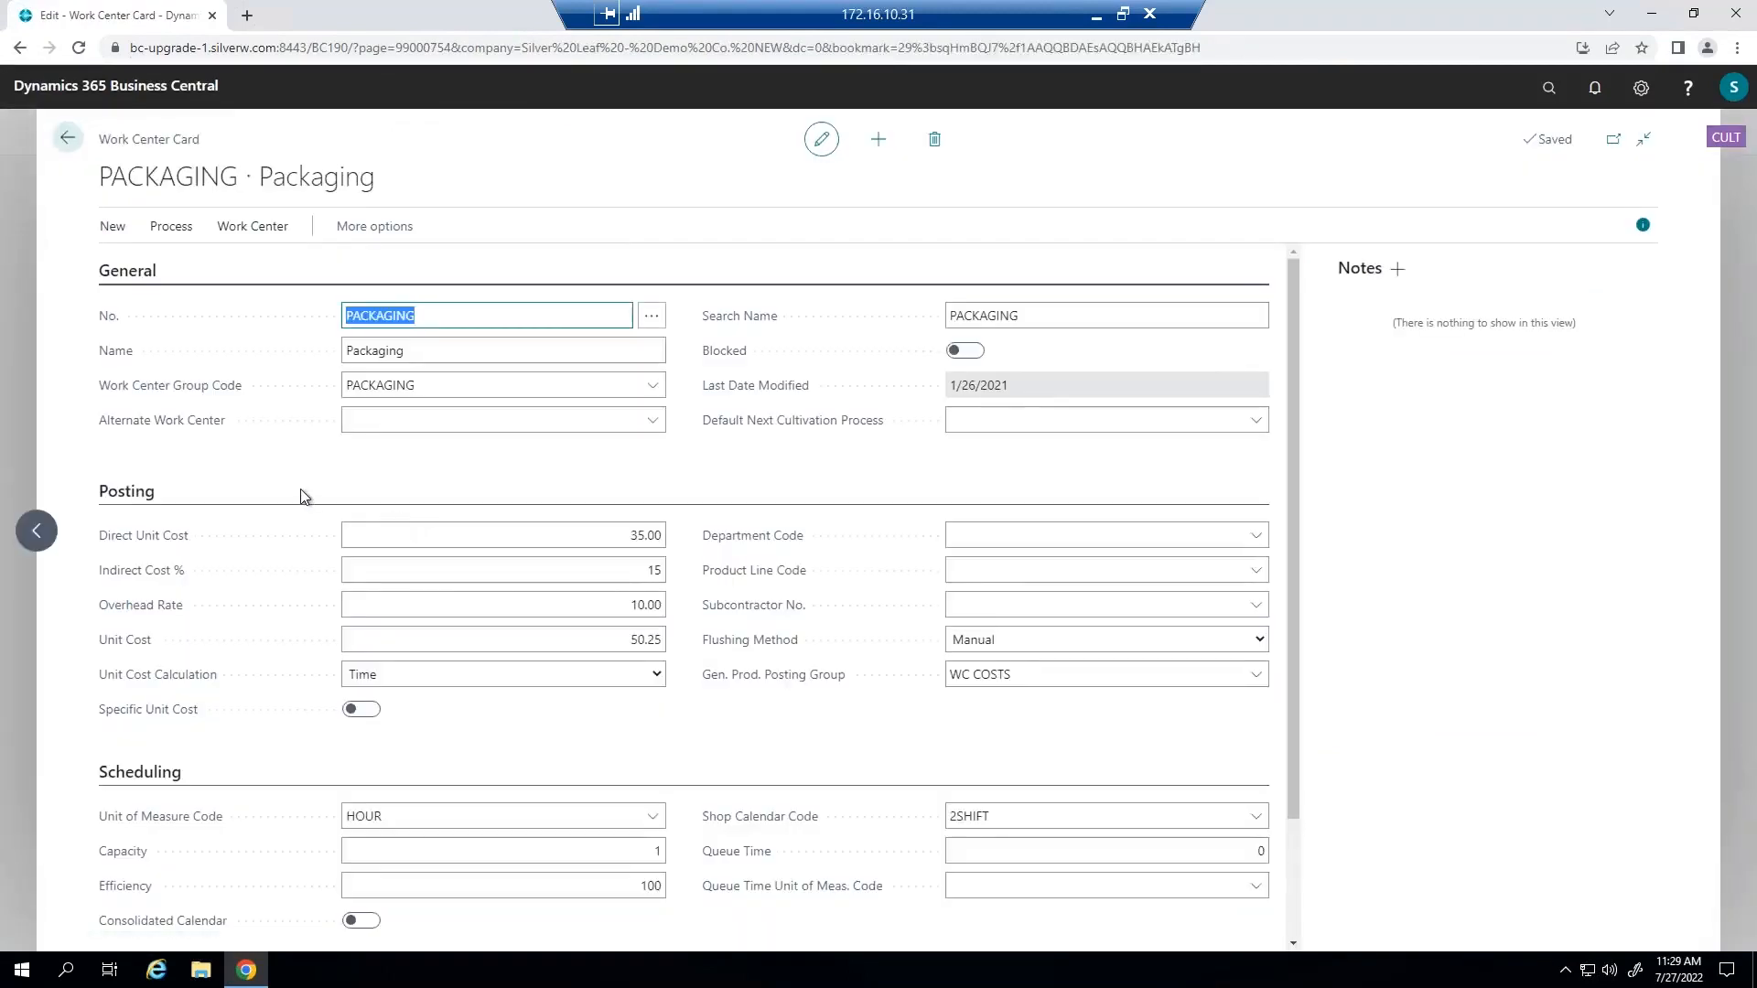
# Examine the Packaging work center's direct unit cost, indirect cost percentage, overhead rate, unit cost and unit of measure code.
pyautogui.scroll(-2, 305, 497)
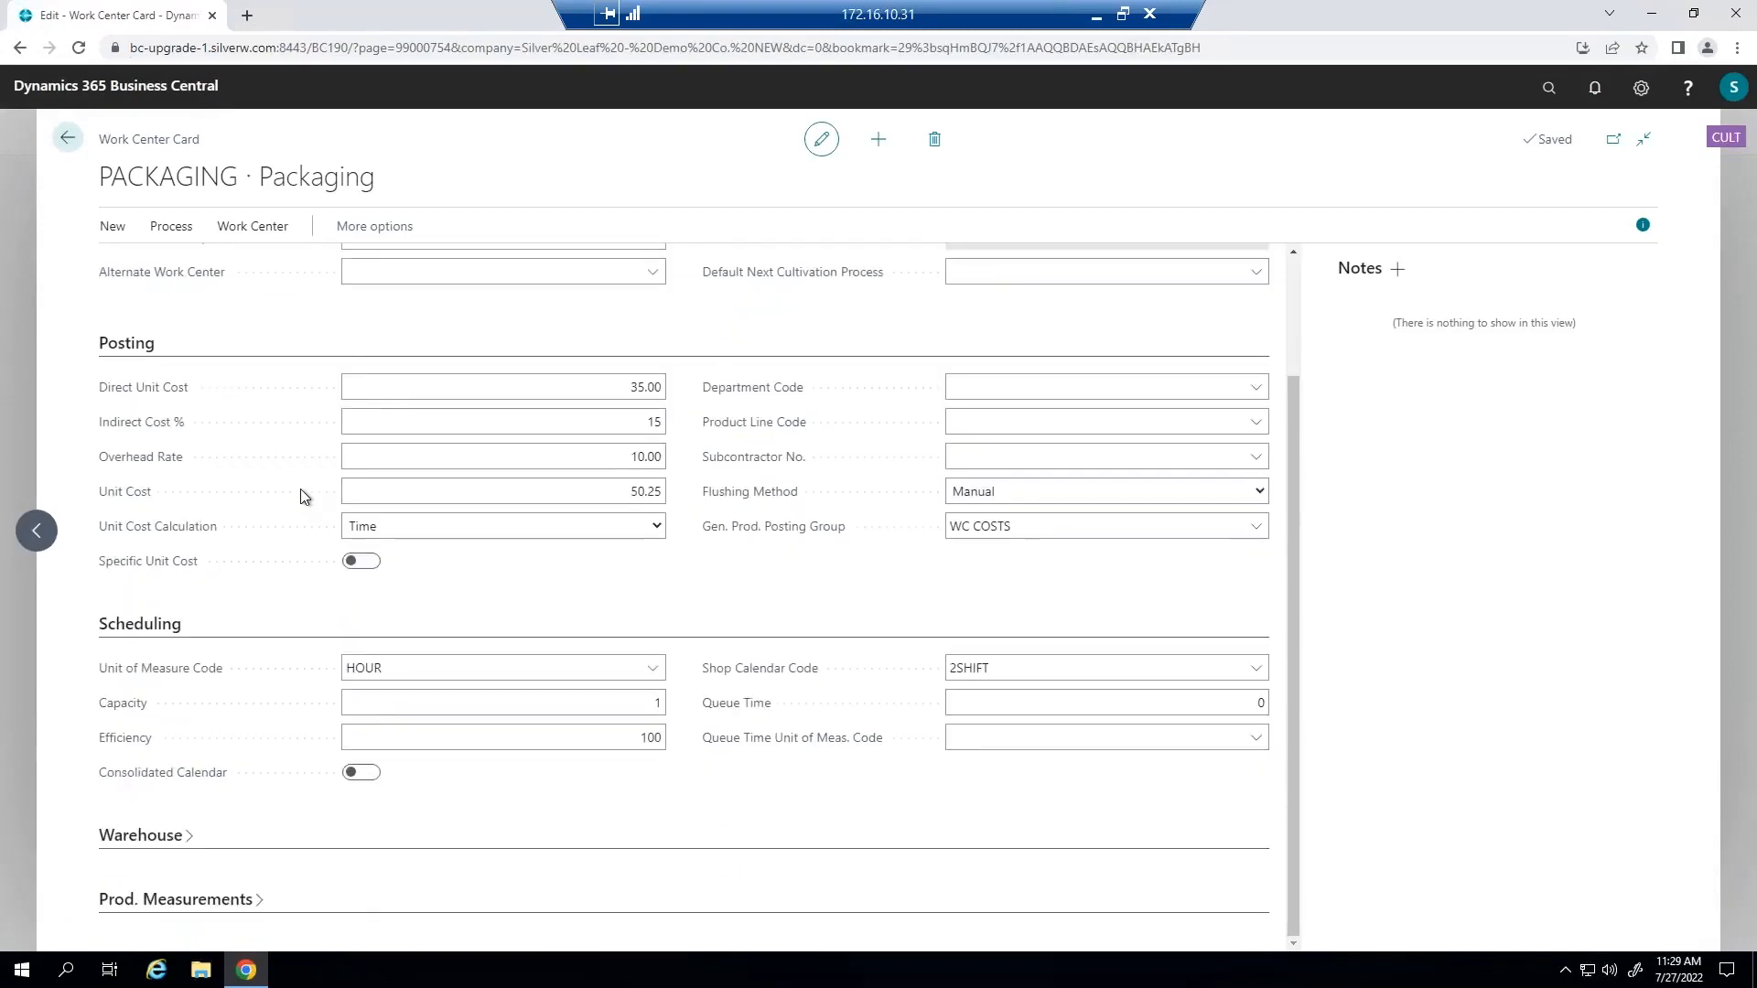
pyautogui.scroll(2, 305, 496)
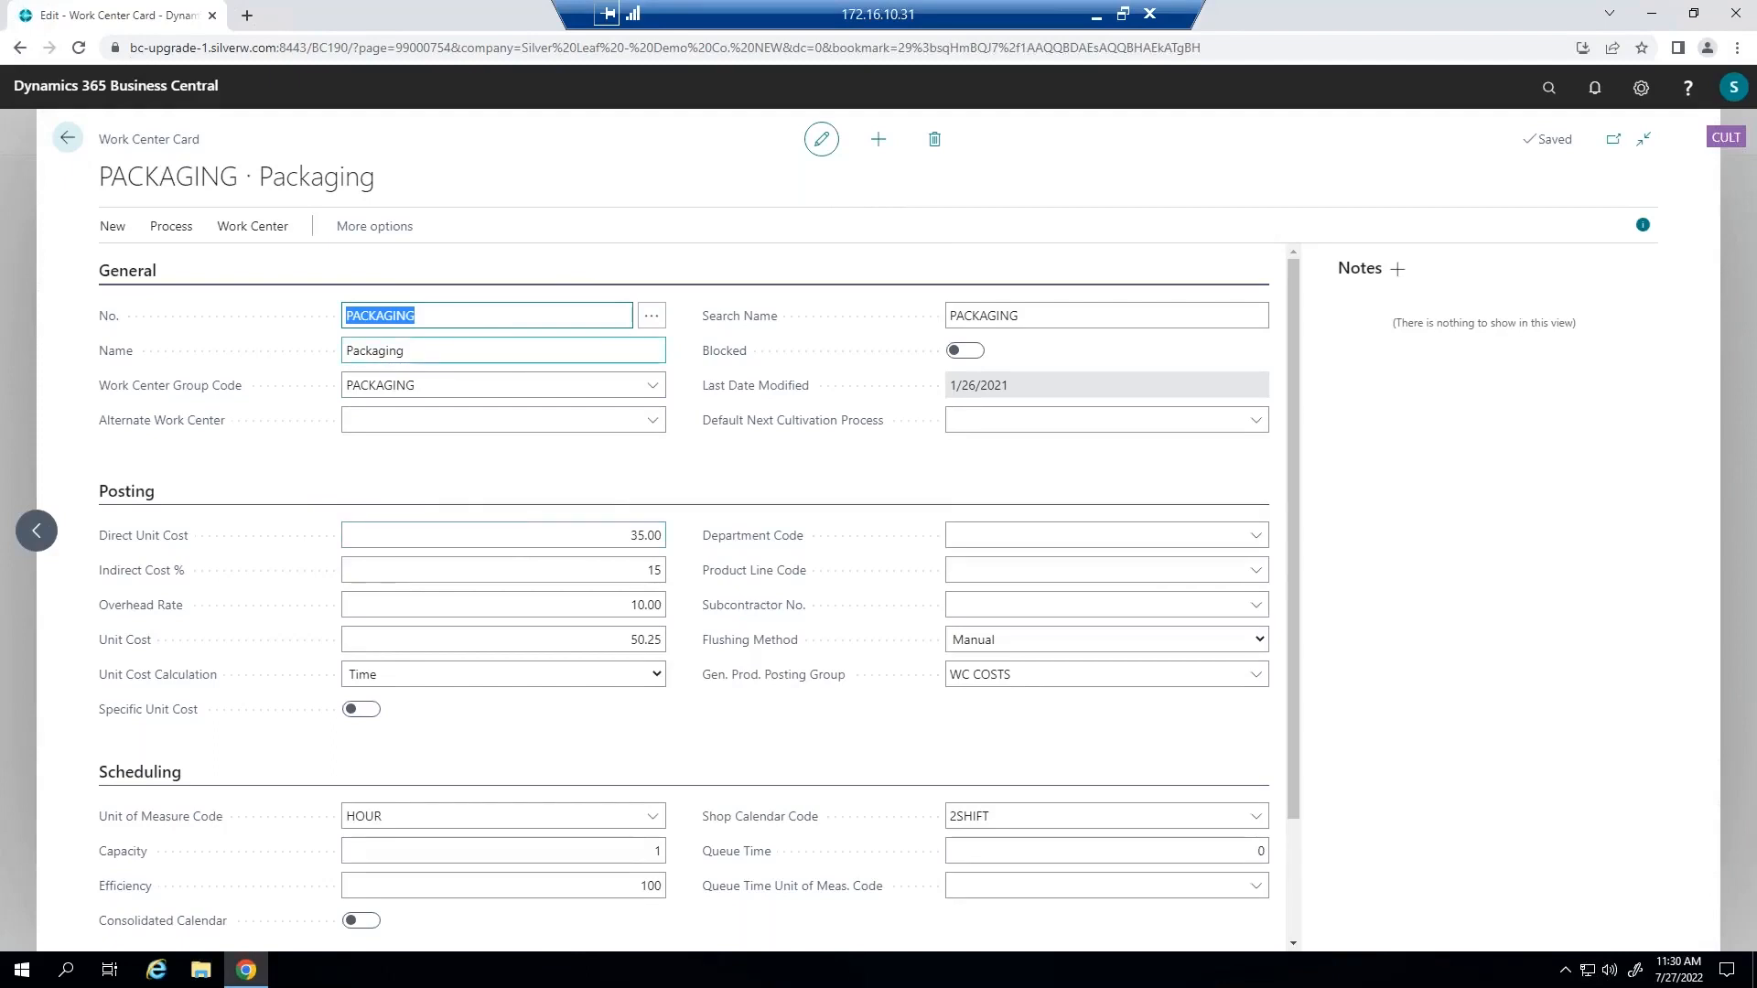
pyautogui.click(619, 536)
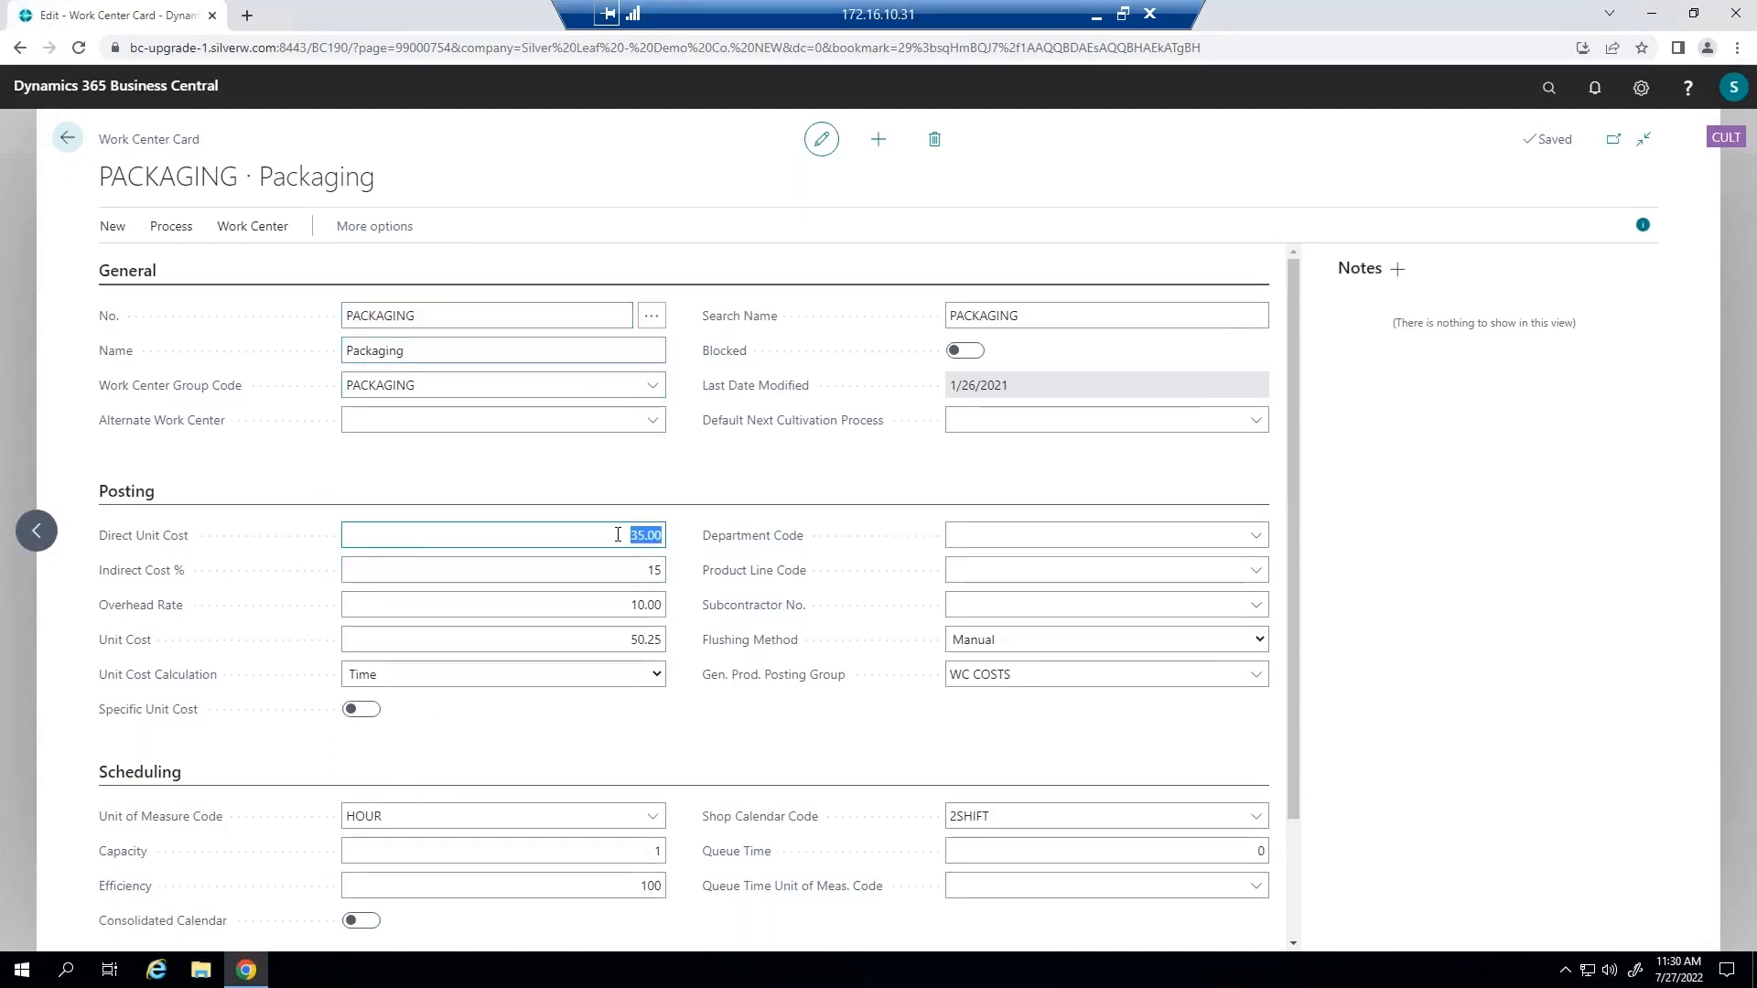
pyautogui.click(432, 819)
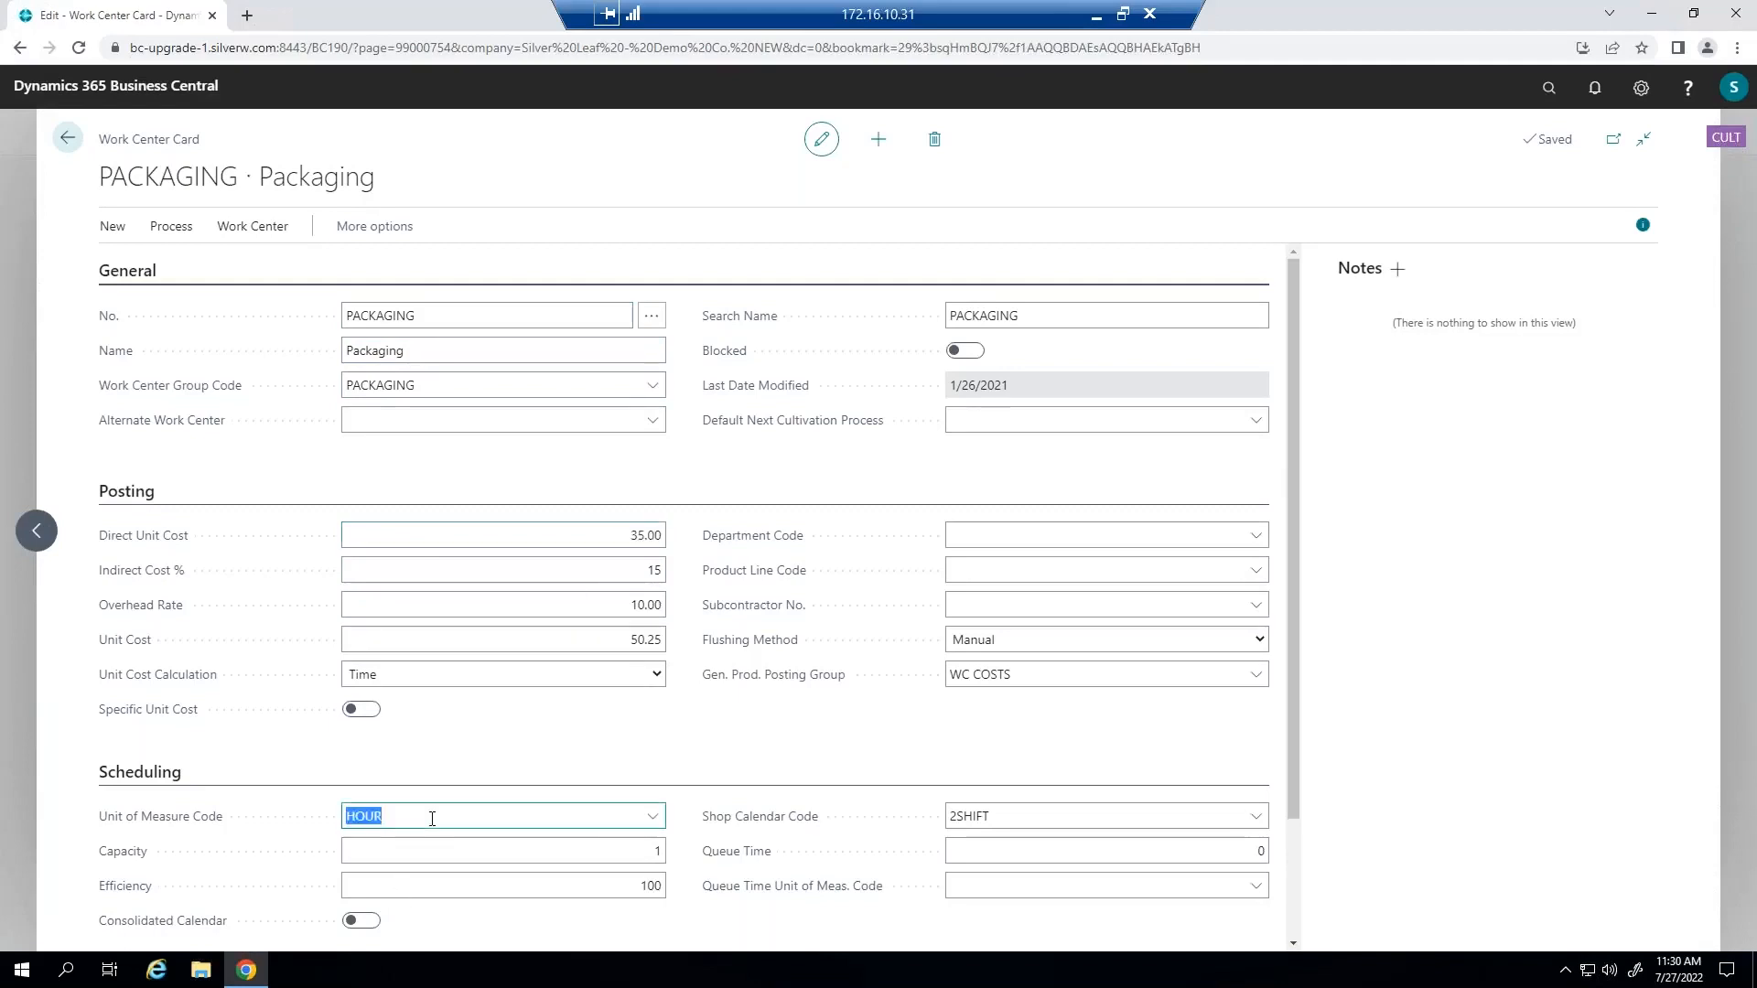
pyautogui.click(531, 570)
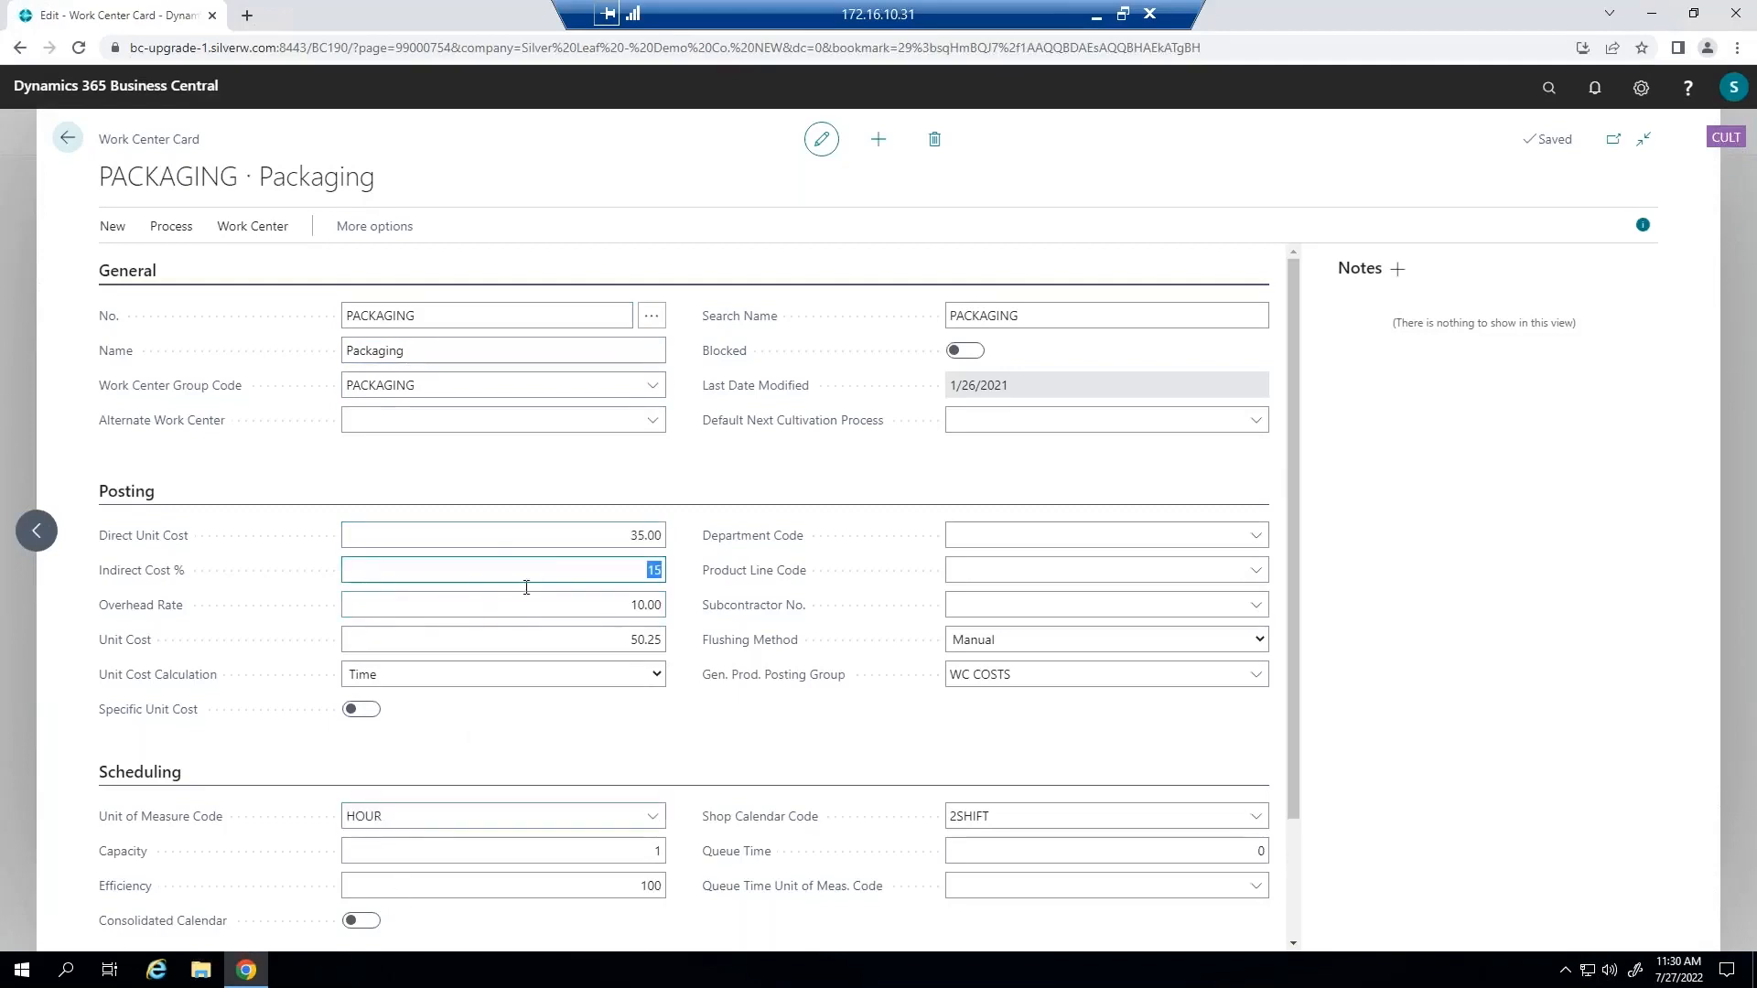
pyautogui.click(525, 606)
pyautogui.click(519, 649)
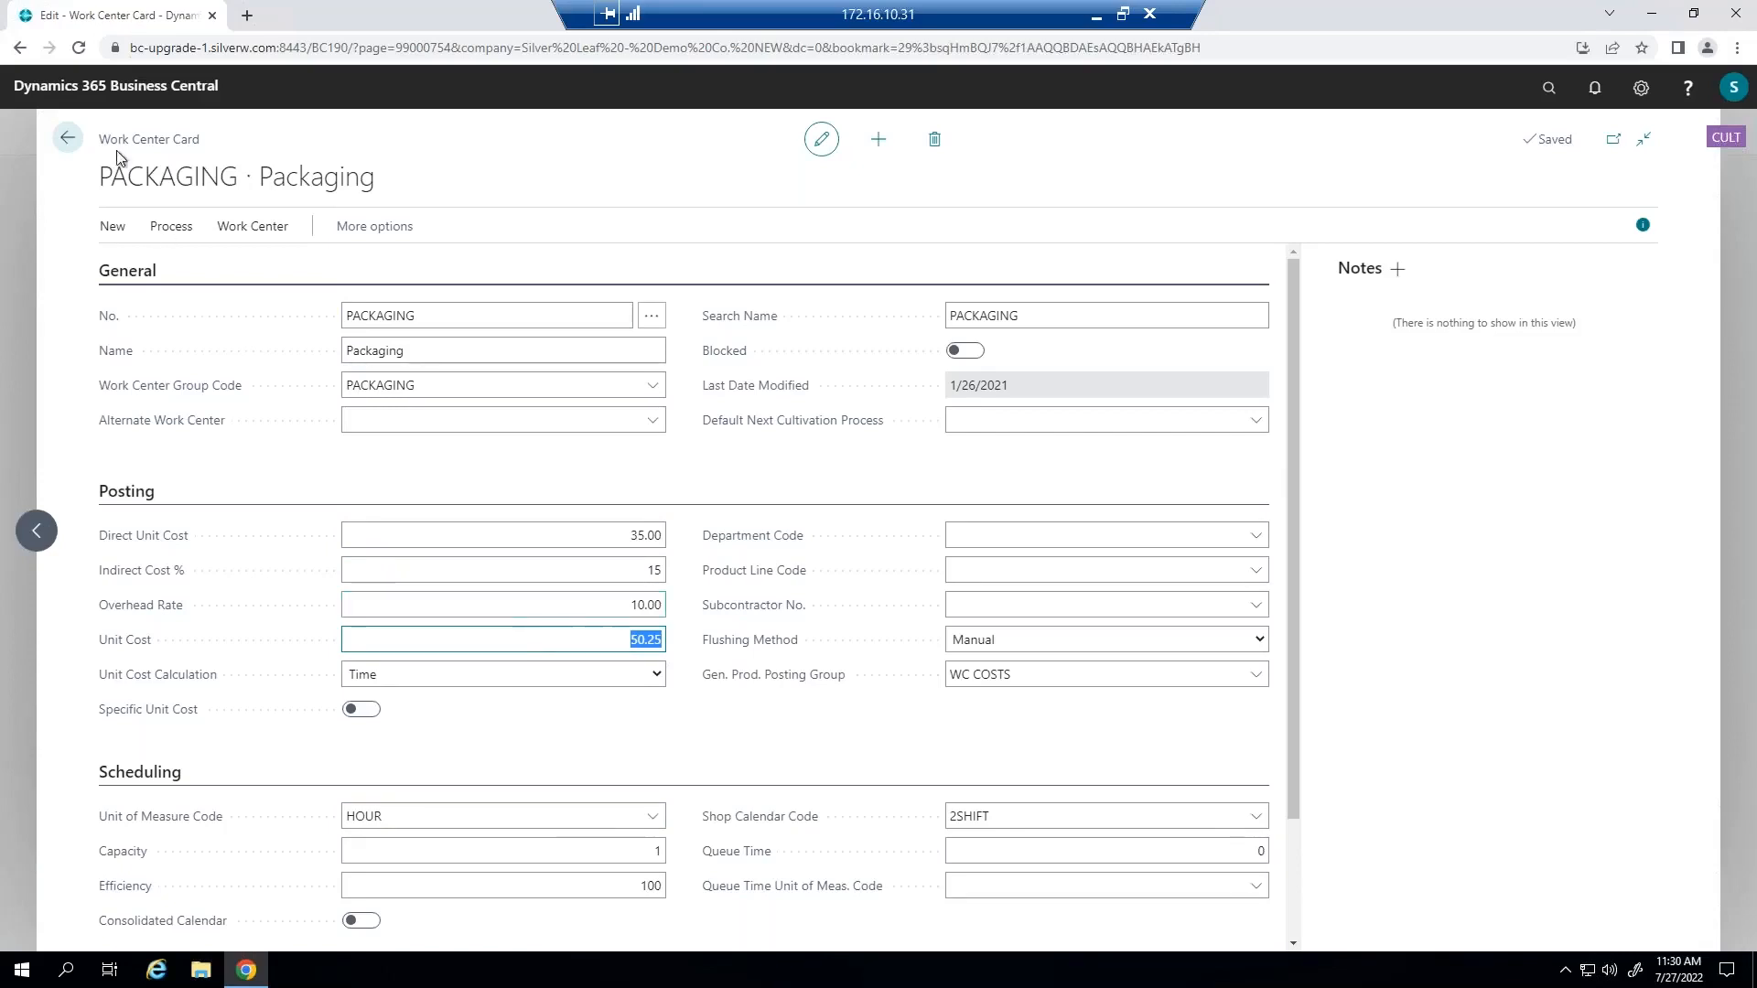
# Return to the items list and open the BOM cost shares for FIN00008 Raspberry Gummies - 10 Pack / 100mg.
pyautogui.click(67, 139)
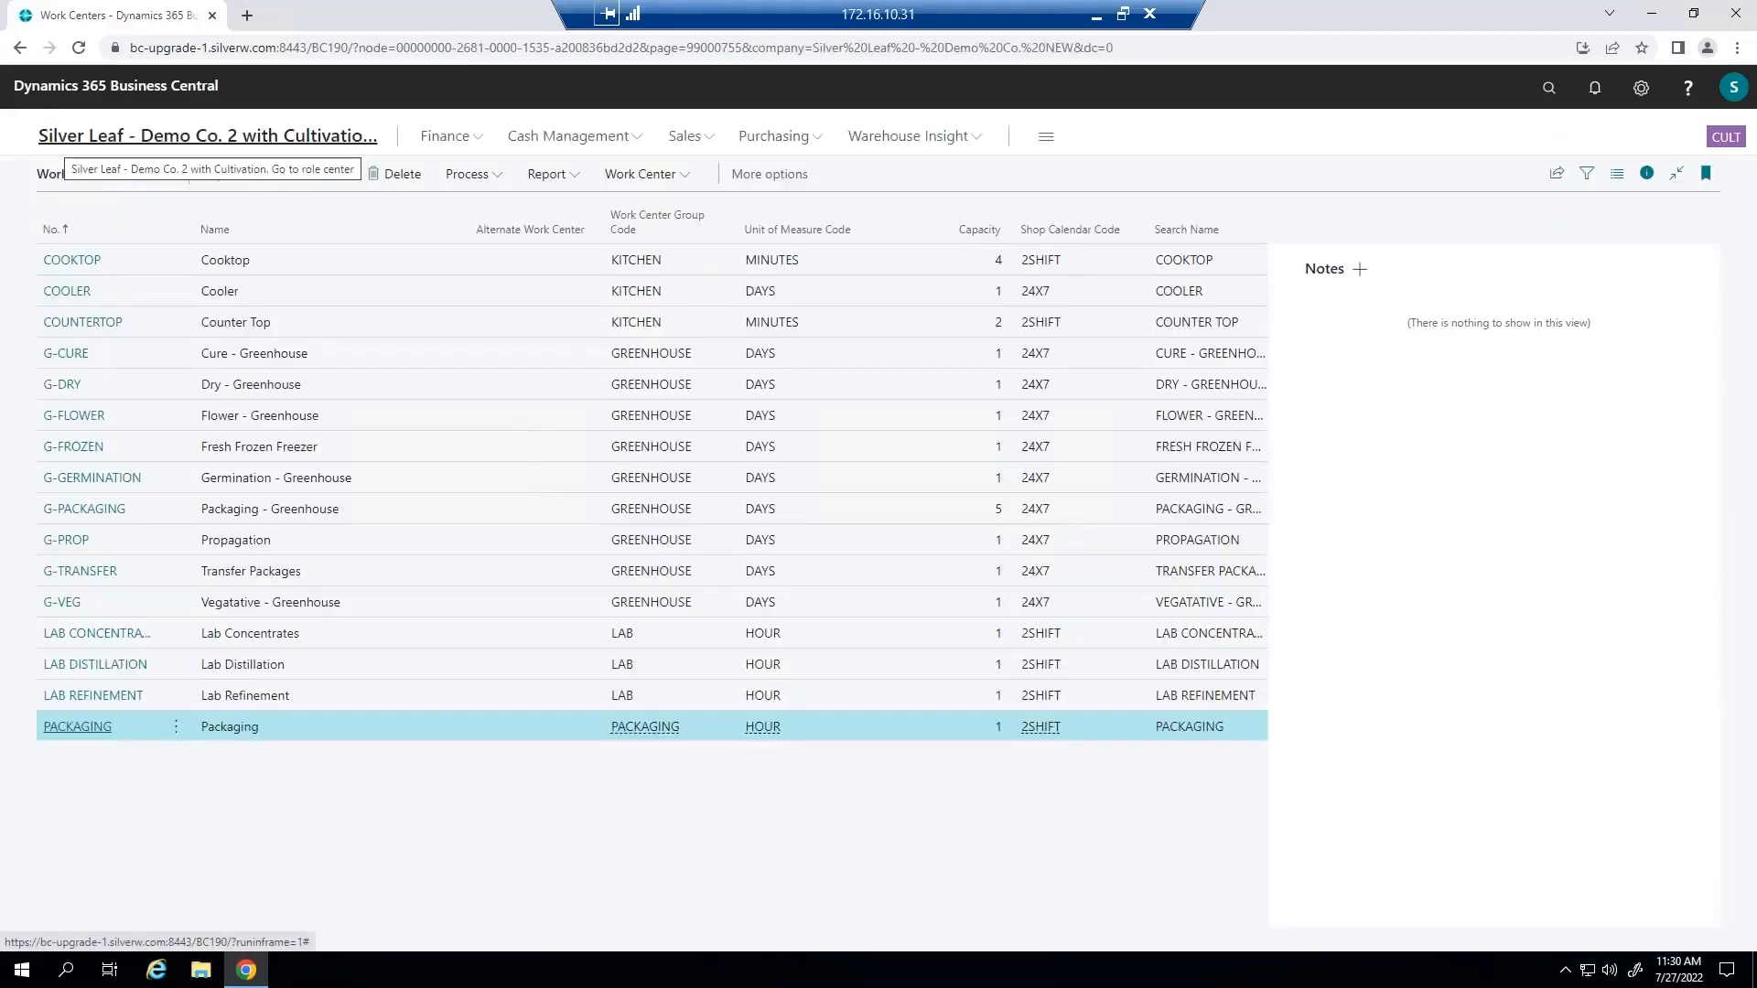
pyautogui.click(147, 147)
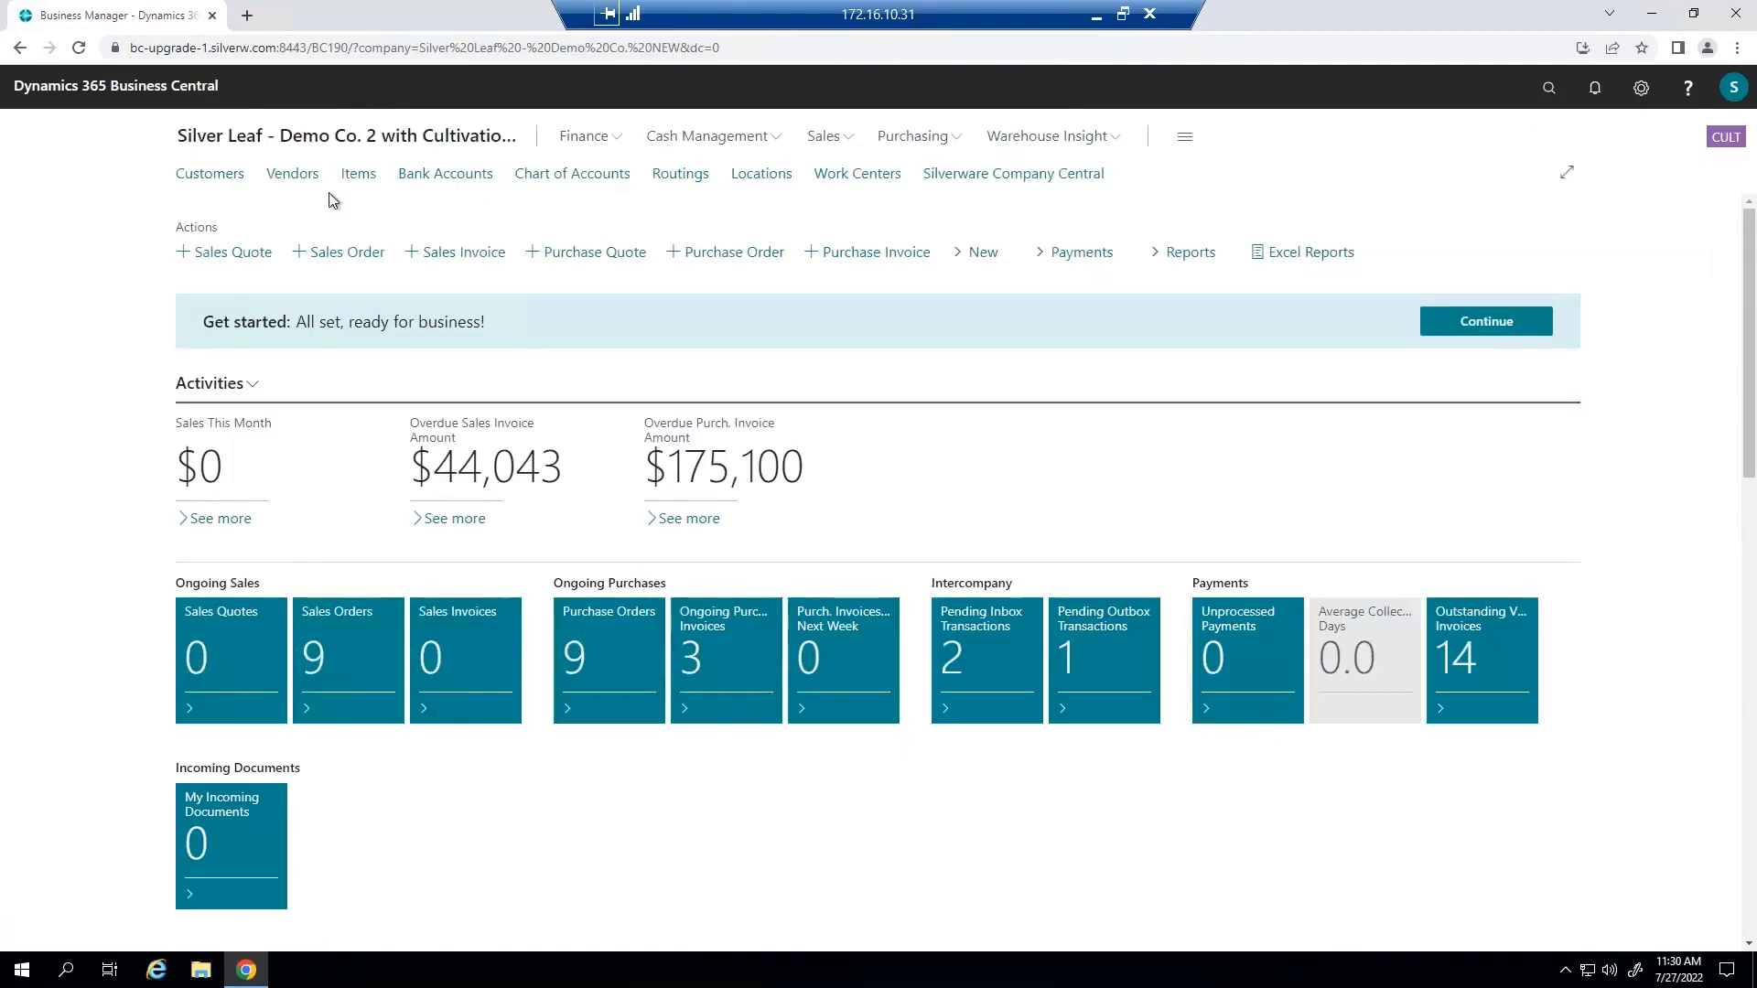
pyautogui.click(360, 181)
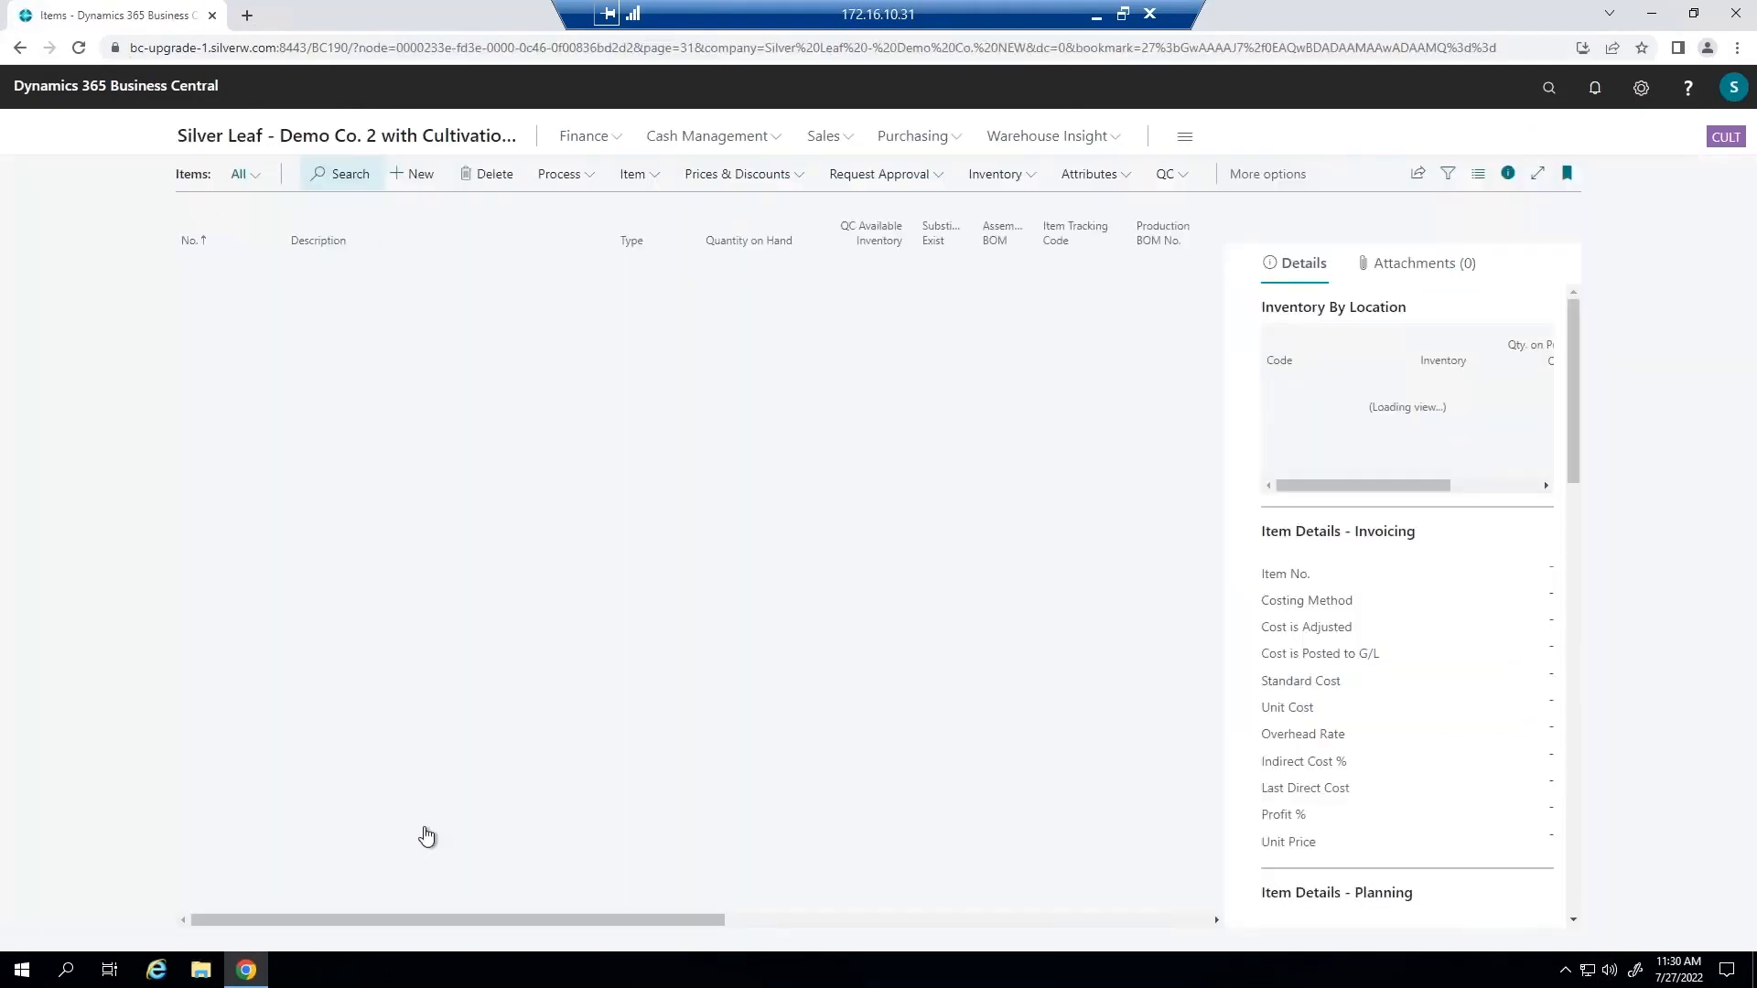
pyautogui.click(208, 893)
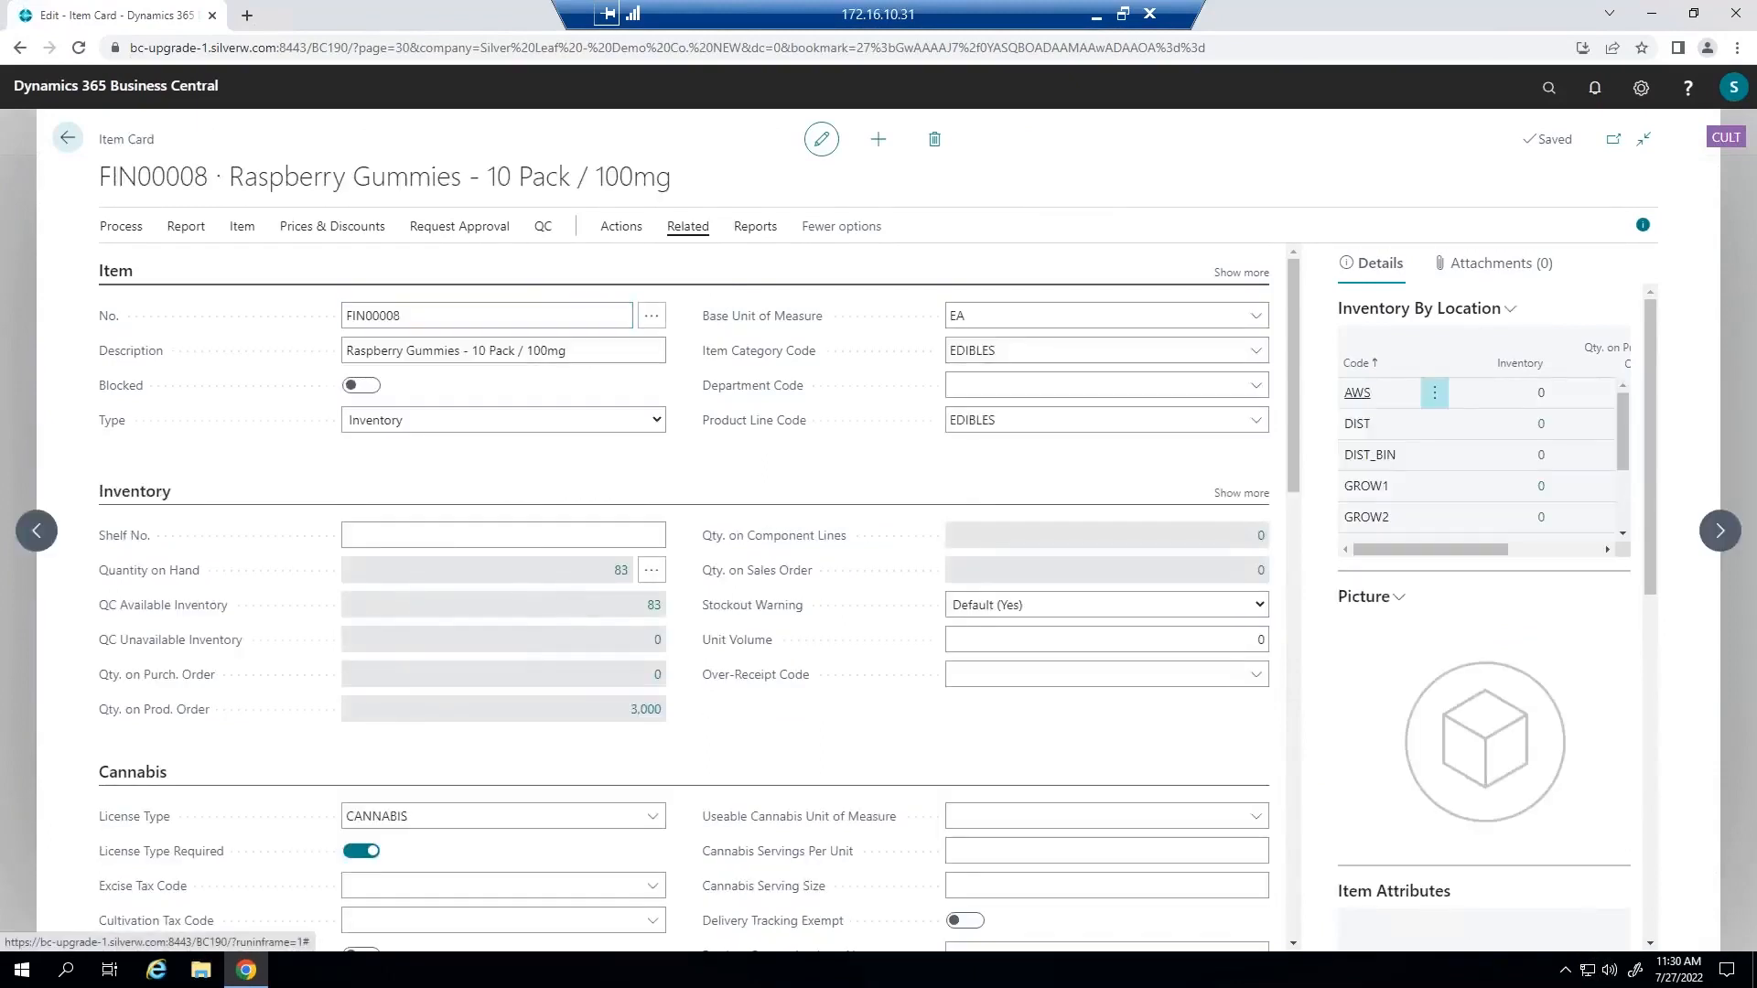
pyautogui.click(687, 226)
pyautogui.click(675, 263)
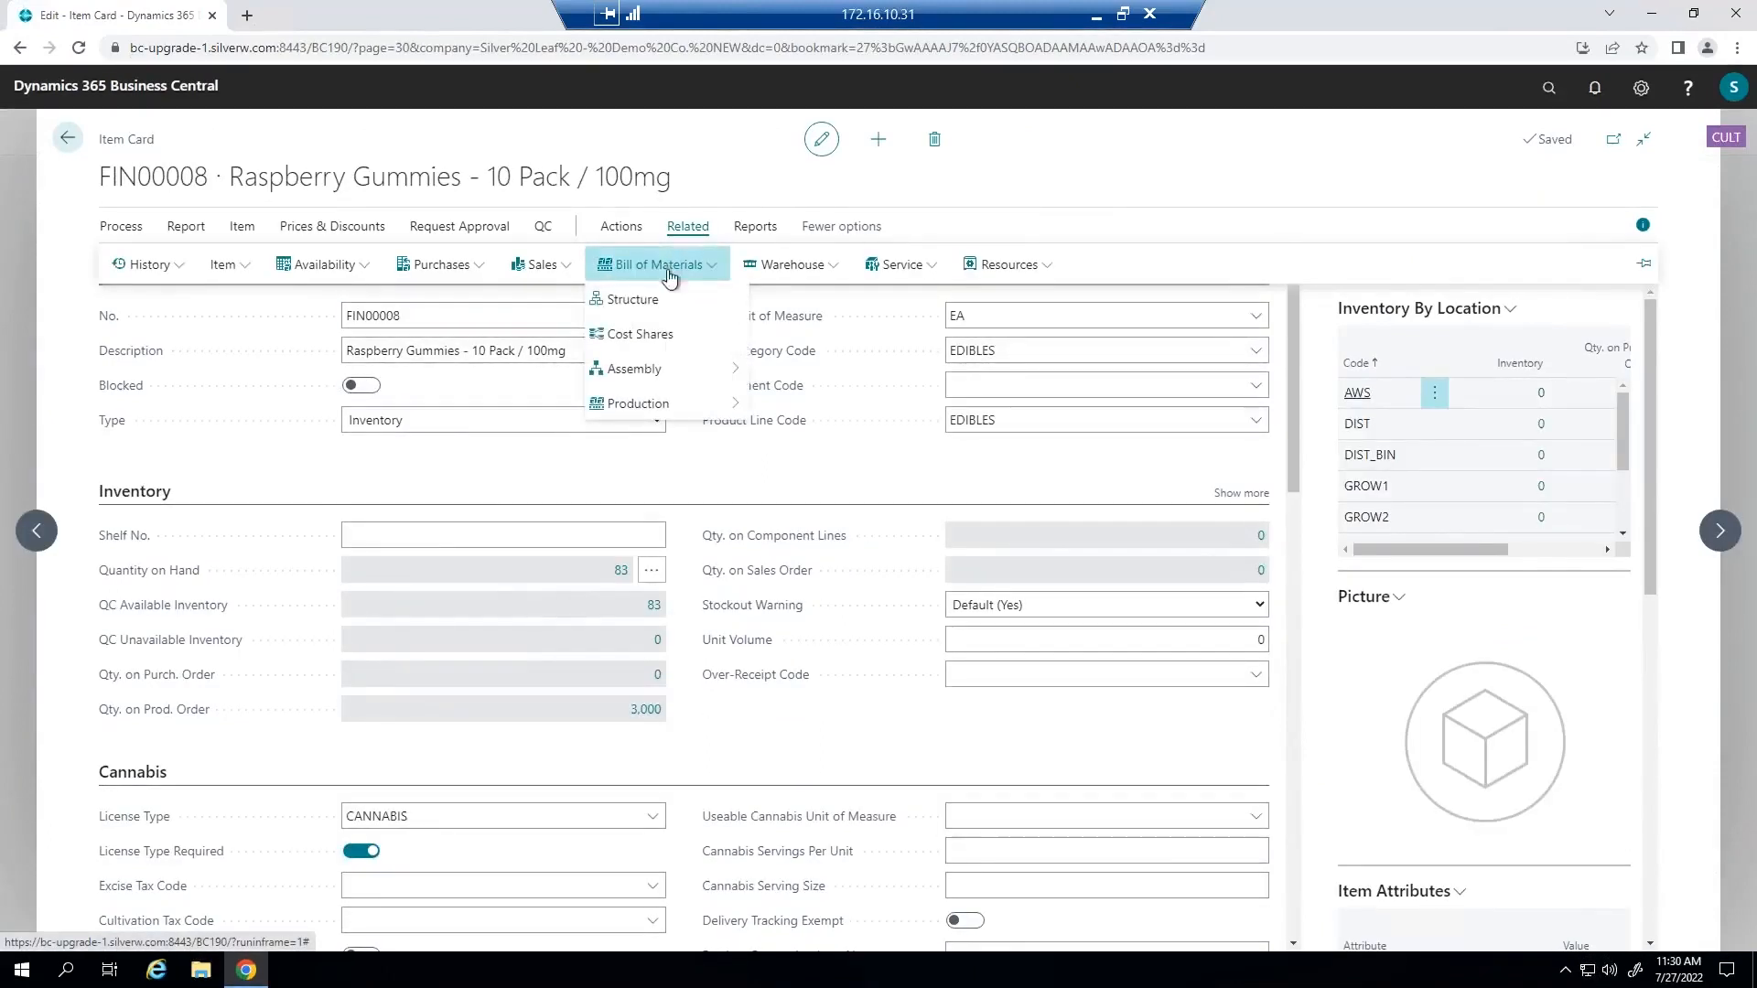
pyautogui.click(641, 335)
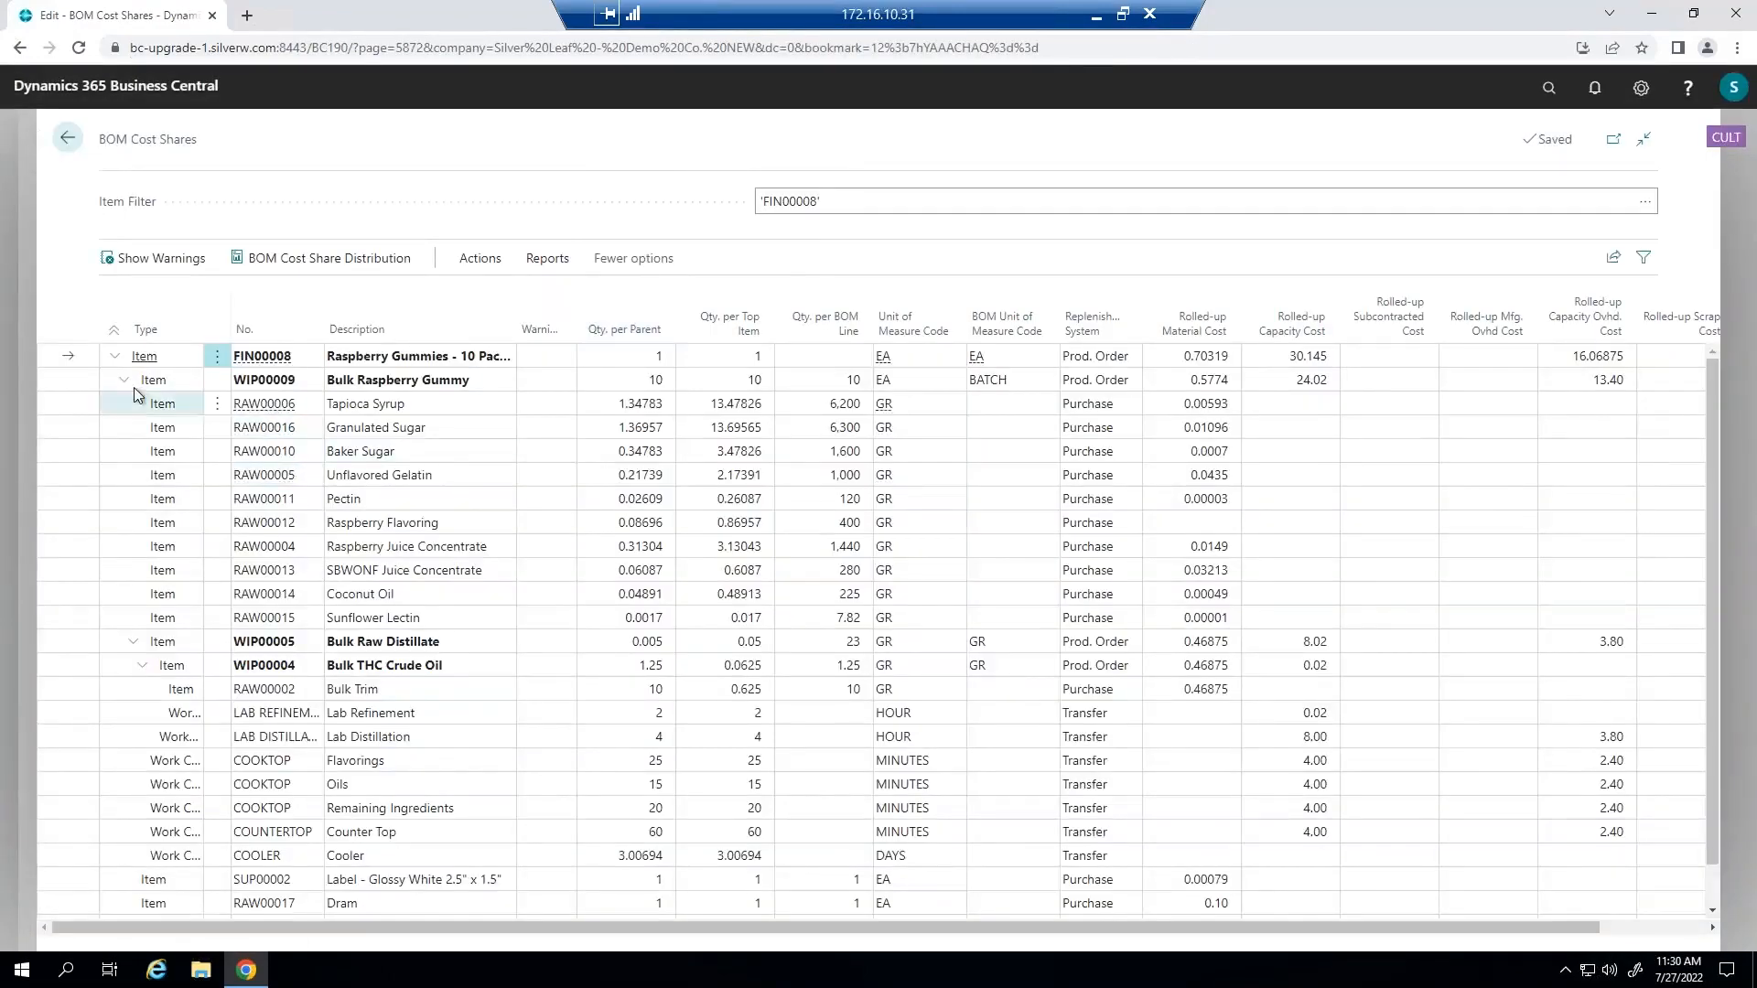
# Collapse and re-expand the Bulk Raspberry Gummy level in the cost shares and examine component, work center and total costs.
pyautogui.click(125, 383)
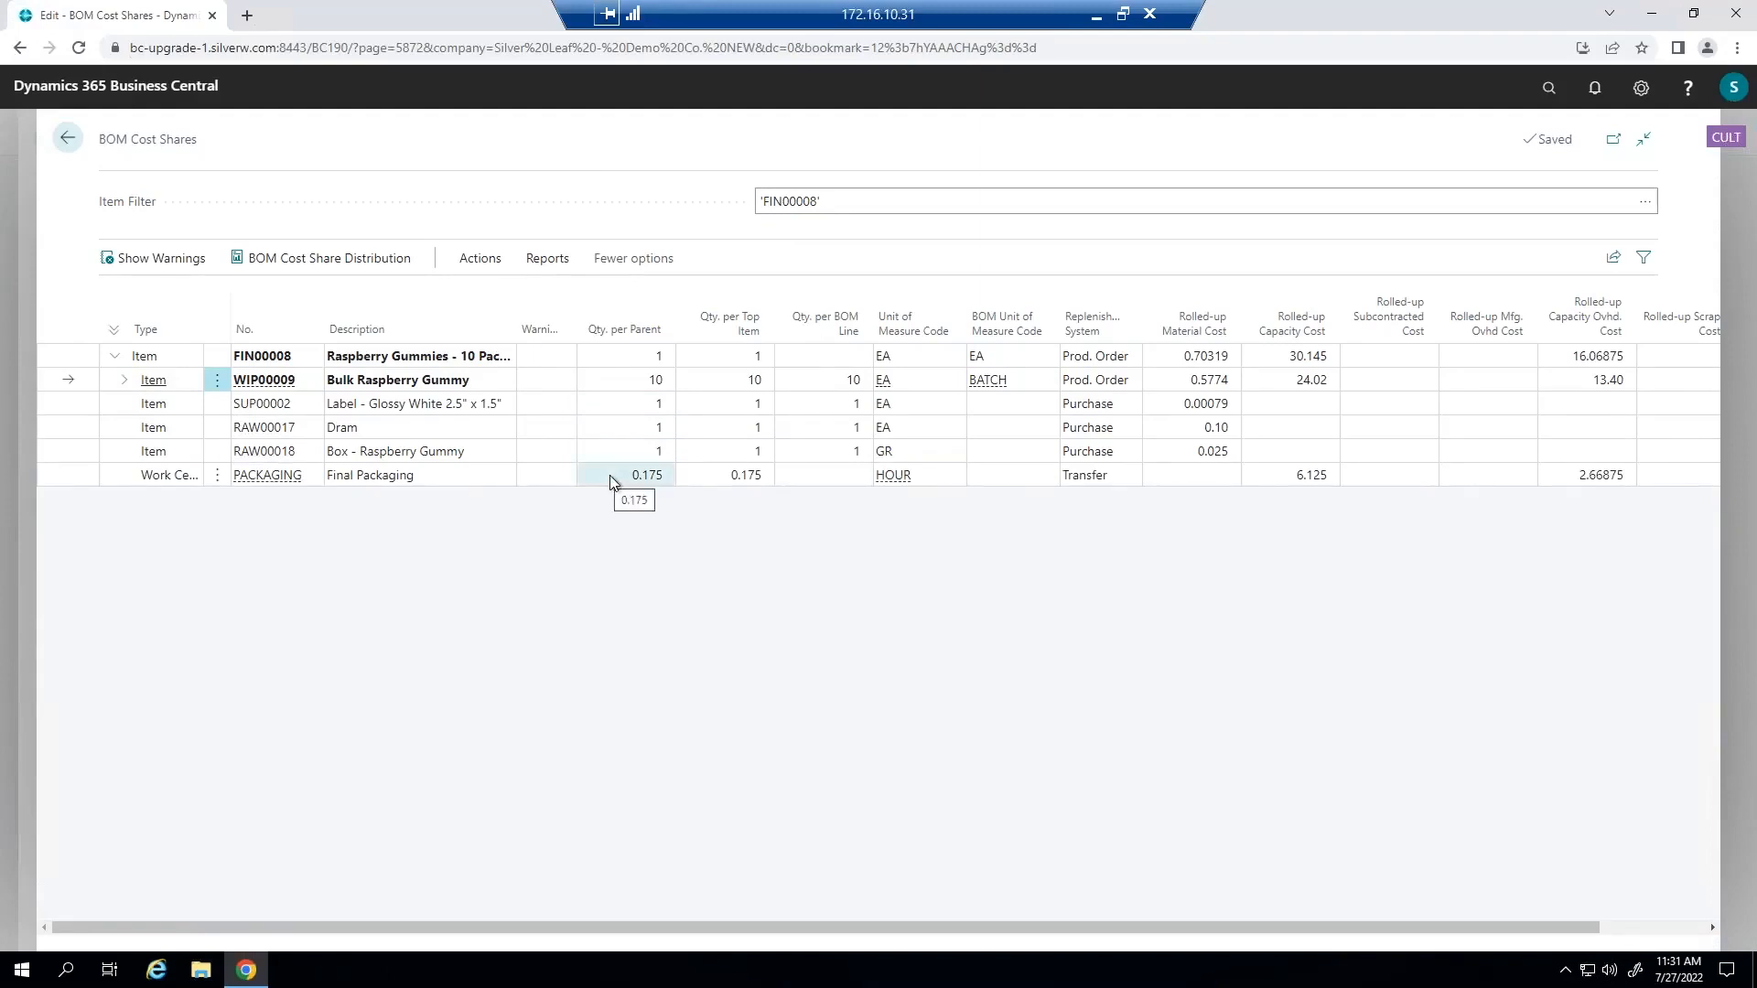
pyautogui.click(124, 380)
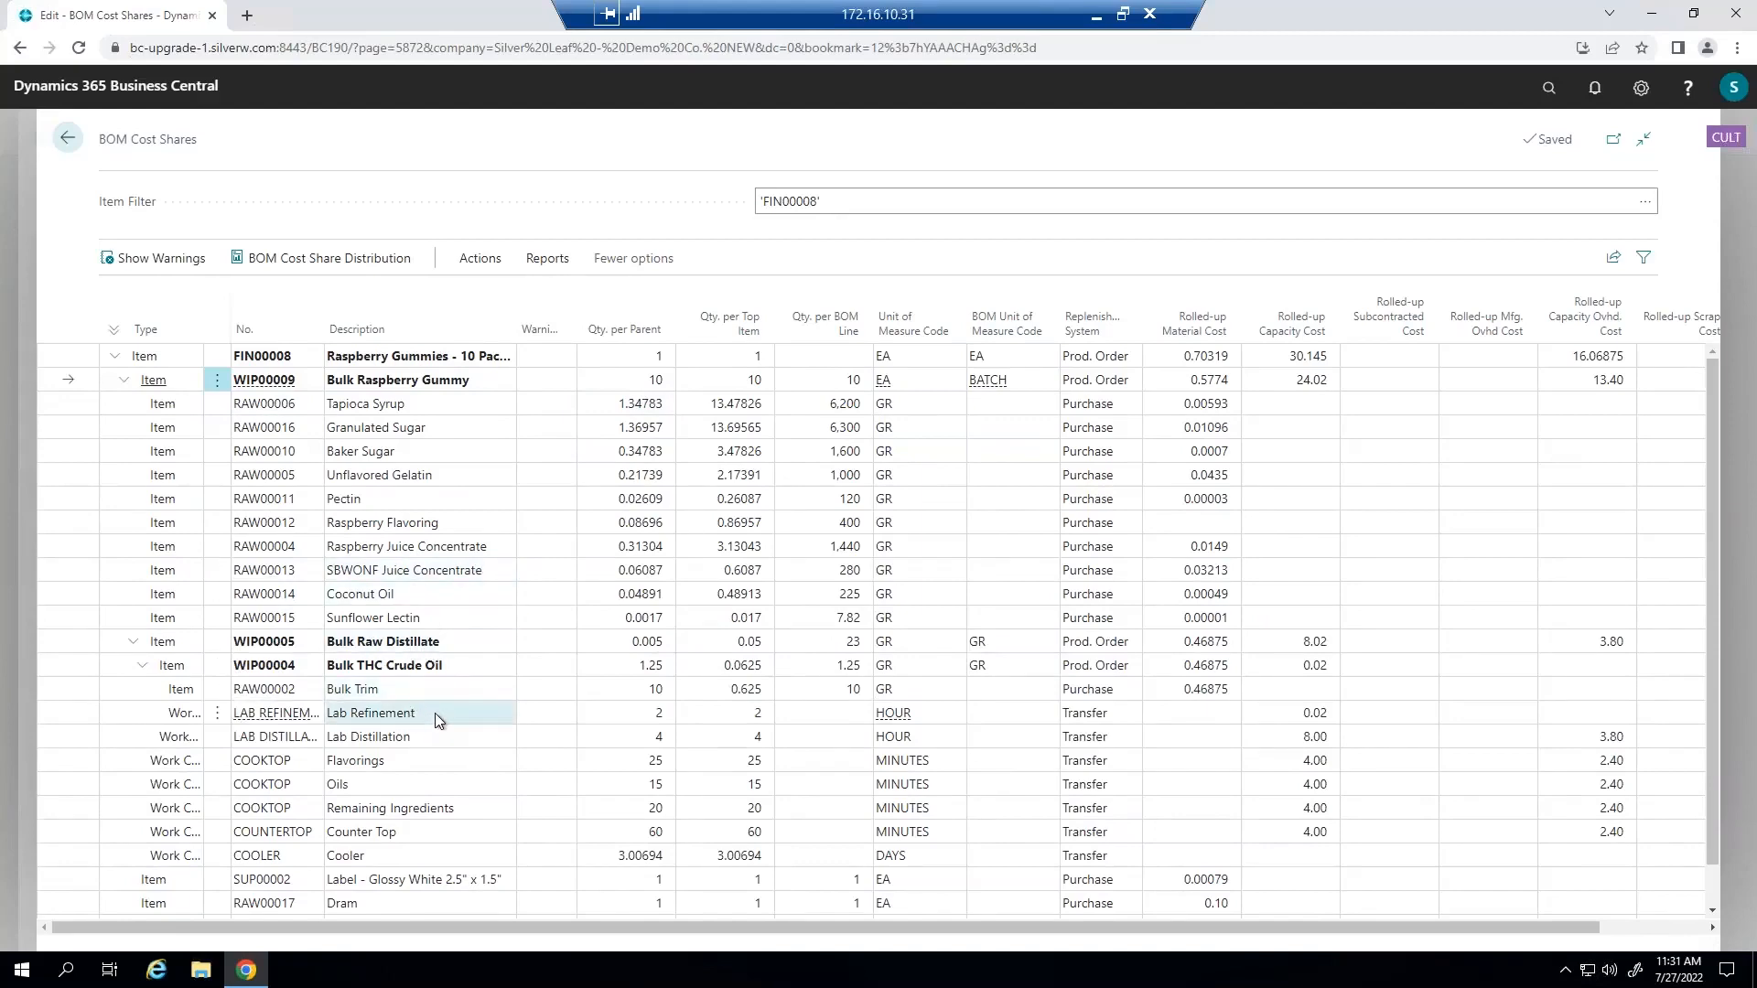
pyautogui.scroll(-1, 436, 719)
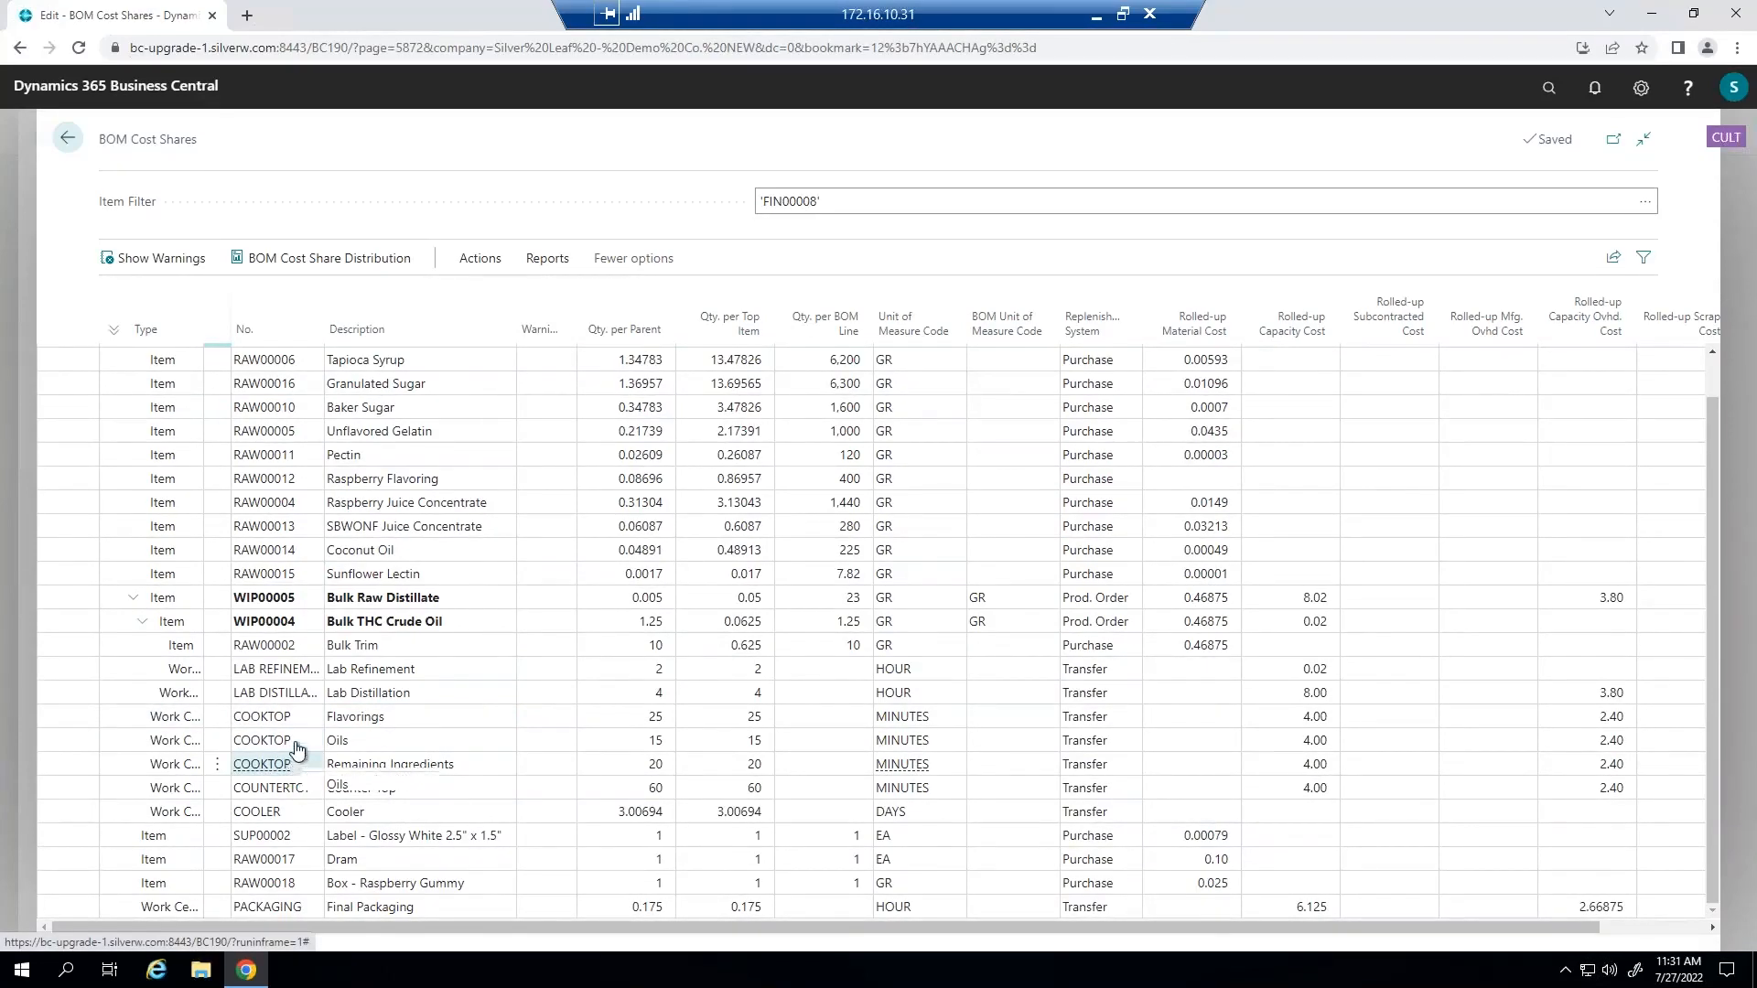
pyautogui.scroll(1, 293, 762)
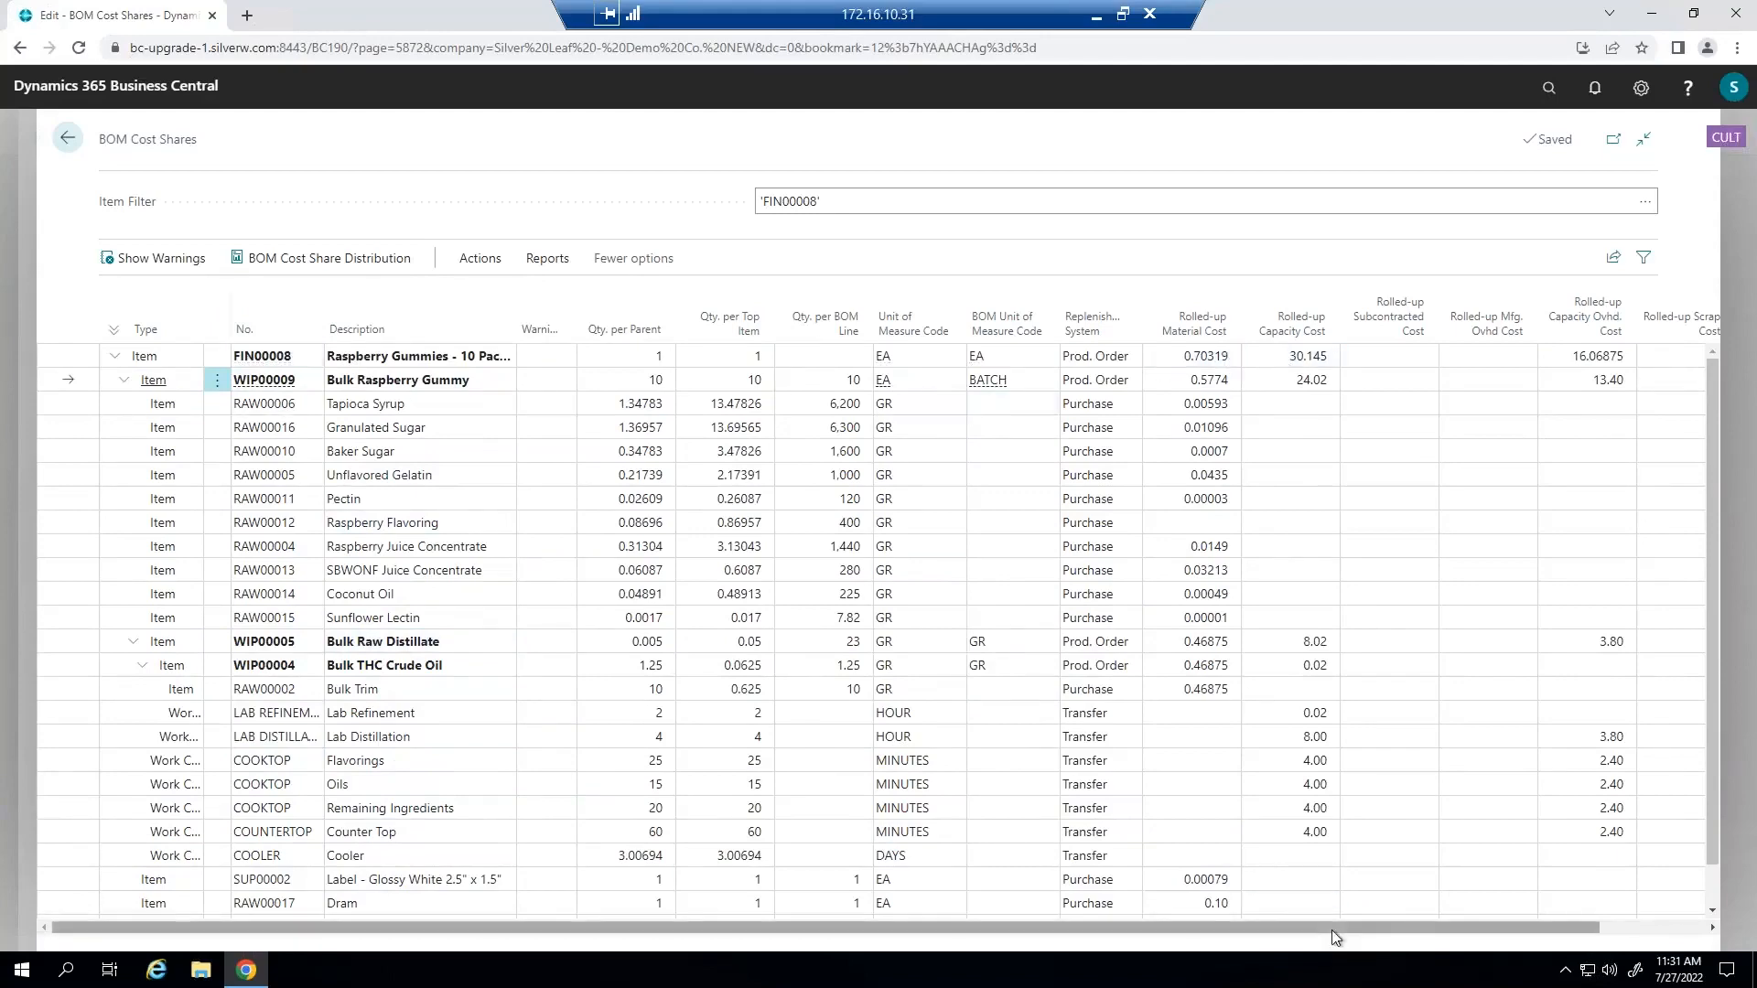
pyautogui.moveTo(1331, 930); pyautogui.dragTo(1489, 900)
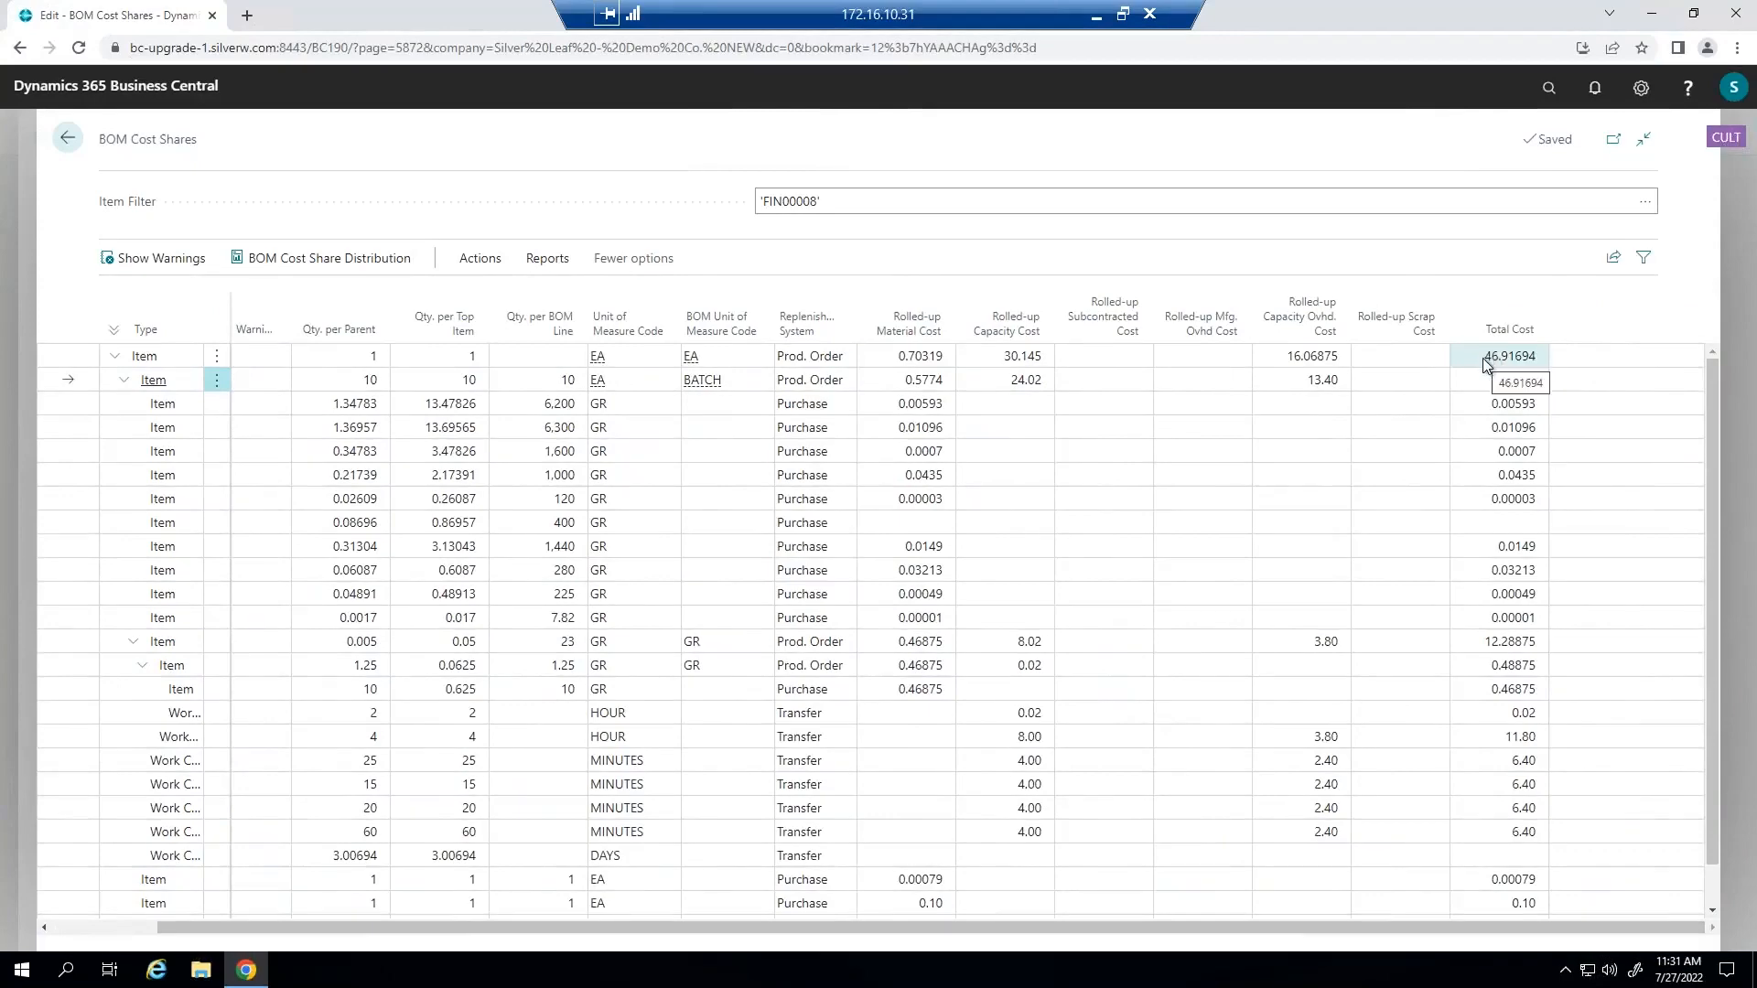
# Compare the item numbers and descriptions in the BOM cost shares with their rolled-up material, capacity, overhead and total costs.
pyautogui.moveTo(1195, 930); pyautogui.dragTo(969, 917)
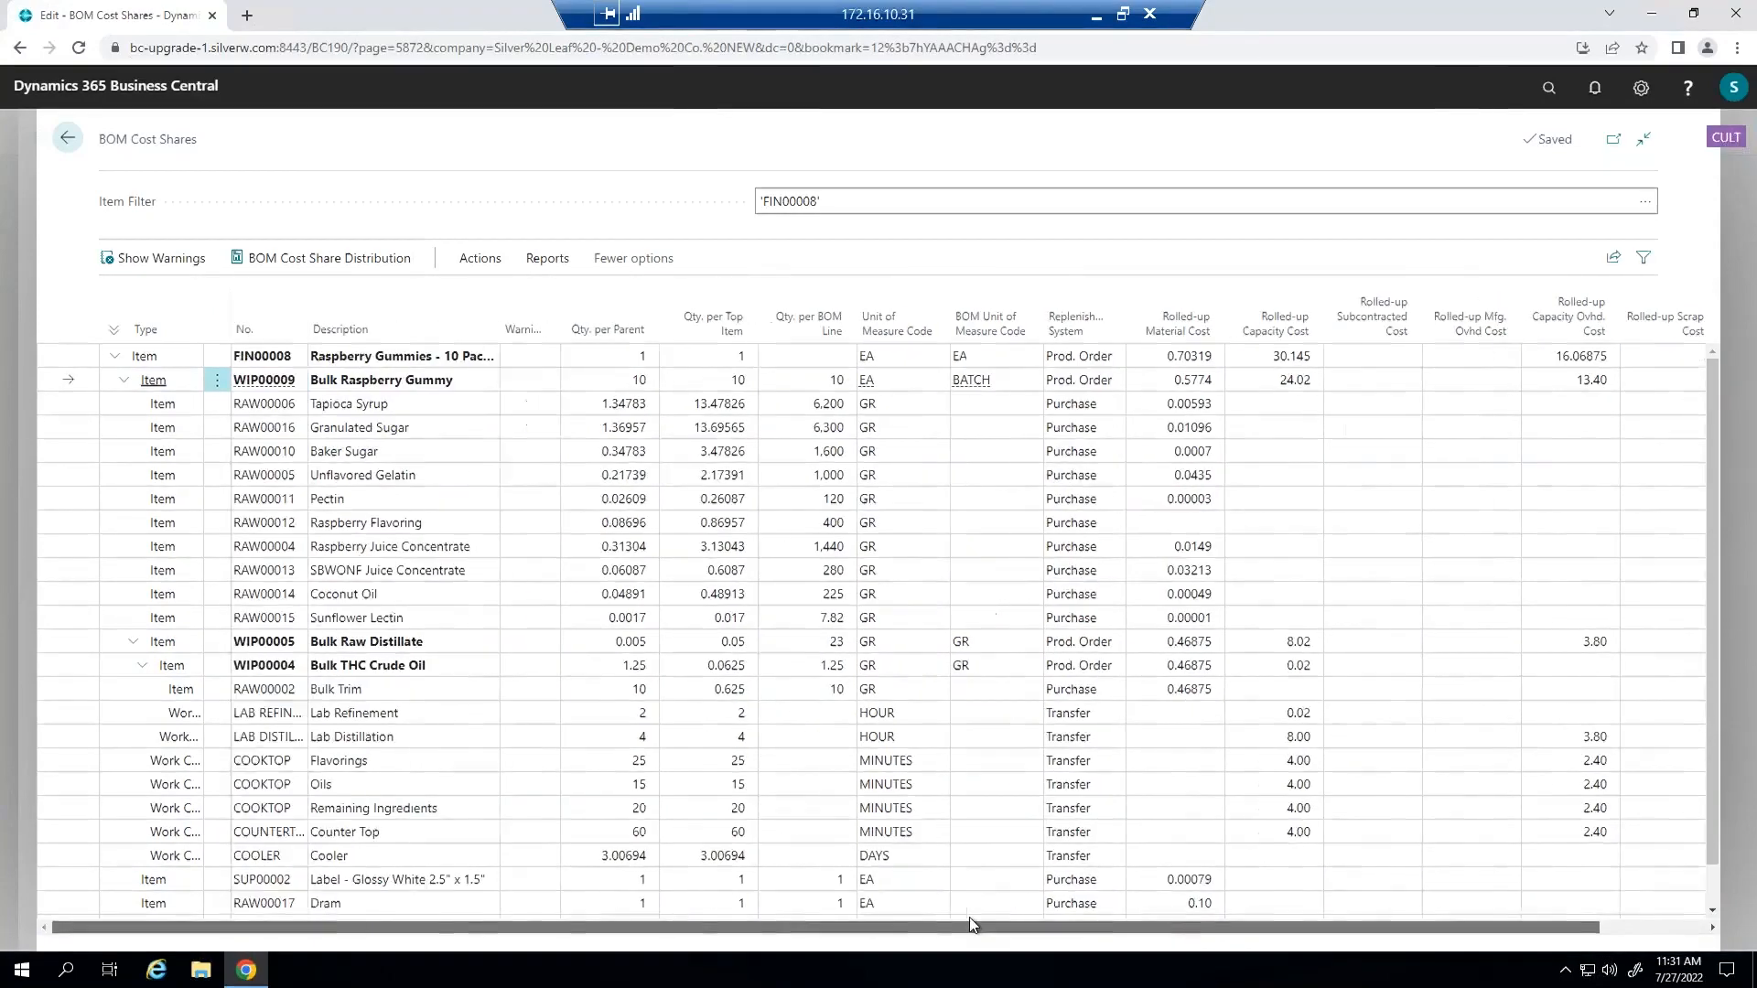
pyautogui.hscroll(3, 1189, 899)
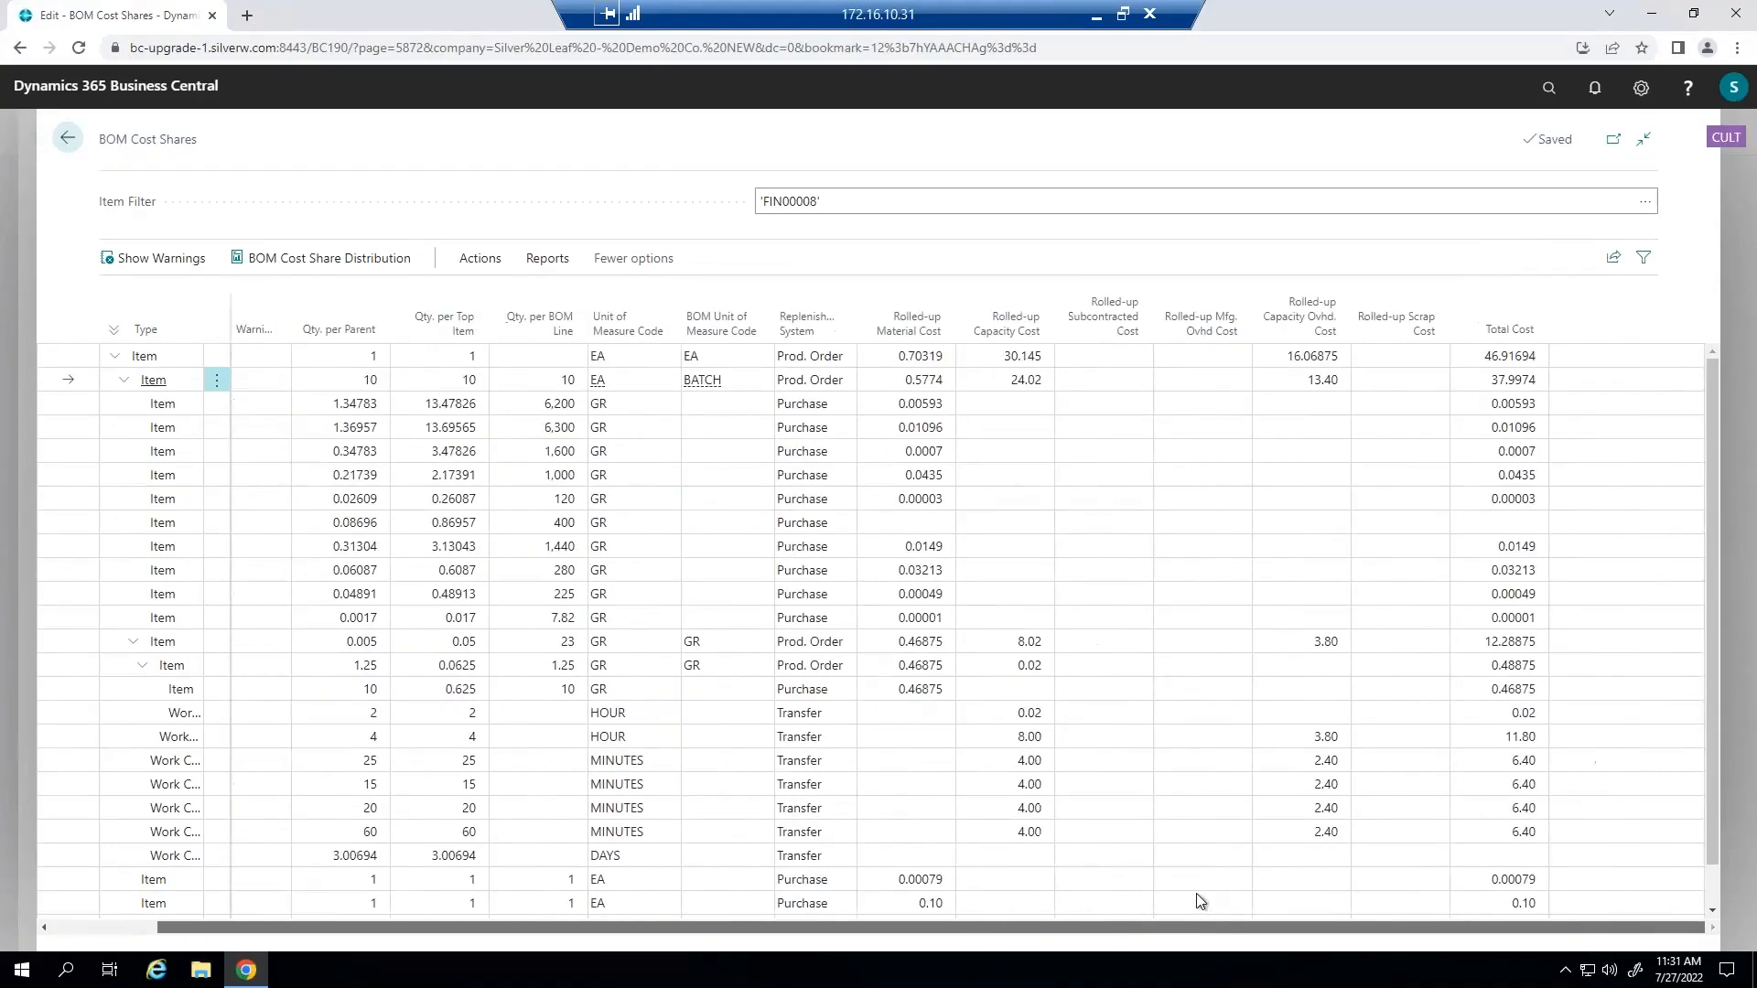
pyautogui.hscroll(-3, 997, 890)
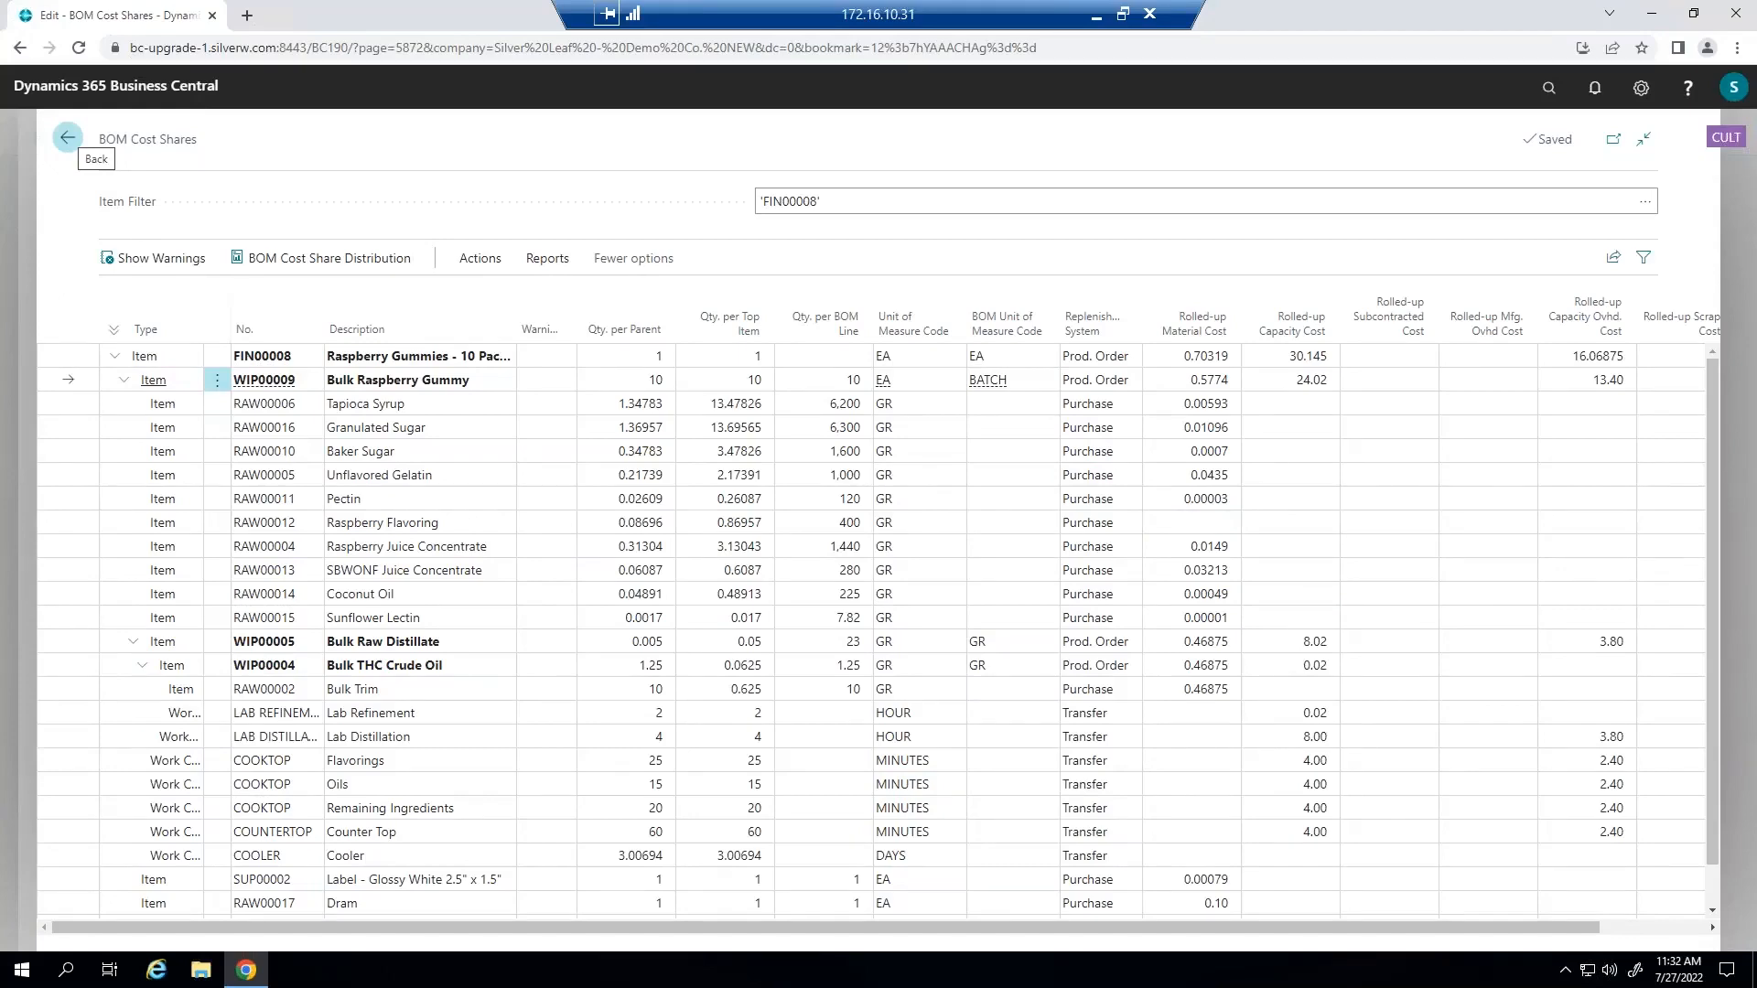
# Leave the cost shares and item list for the role center and open purchase invoice PI-000010 for Acme Trucking.
pyautogui.click(67, 137)
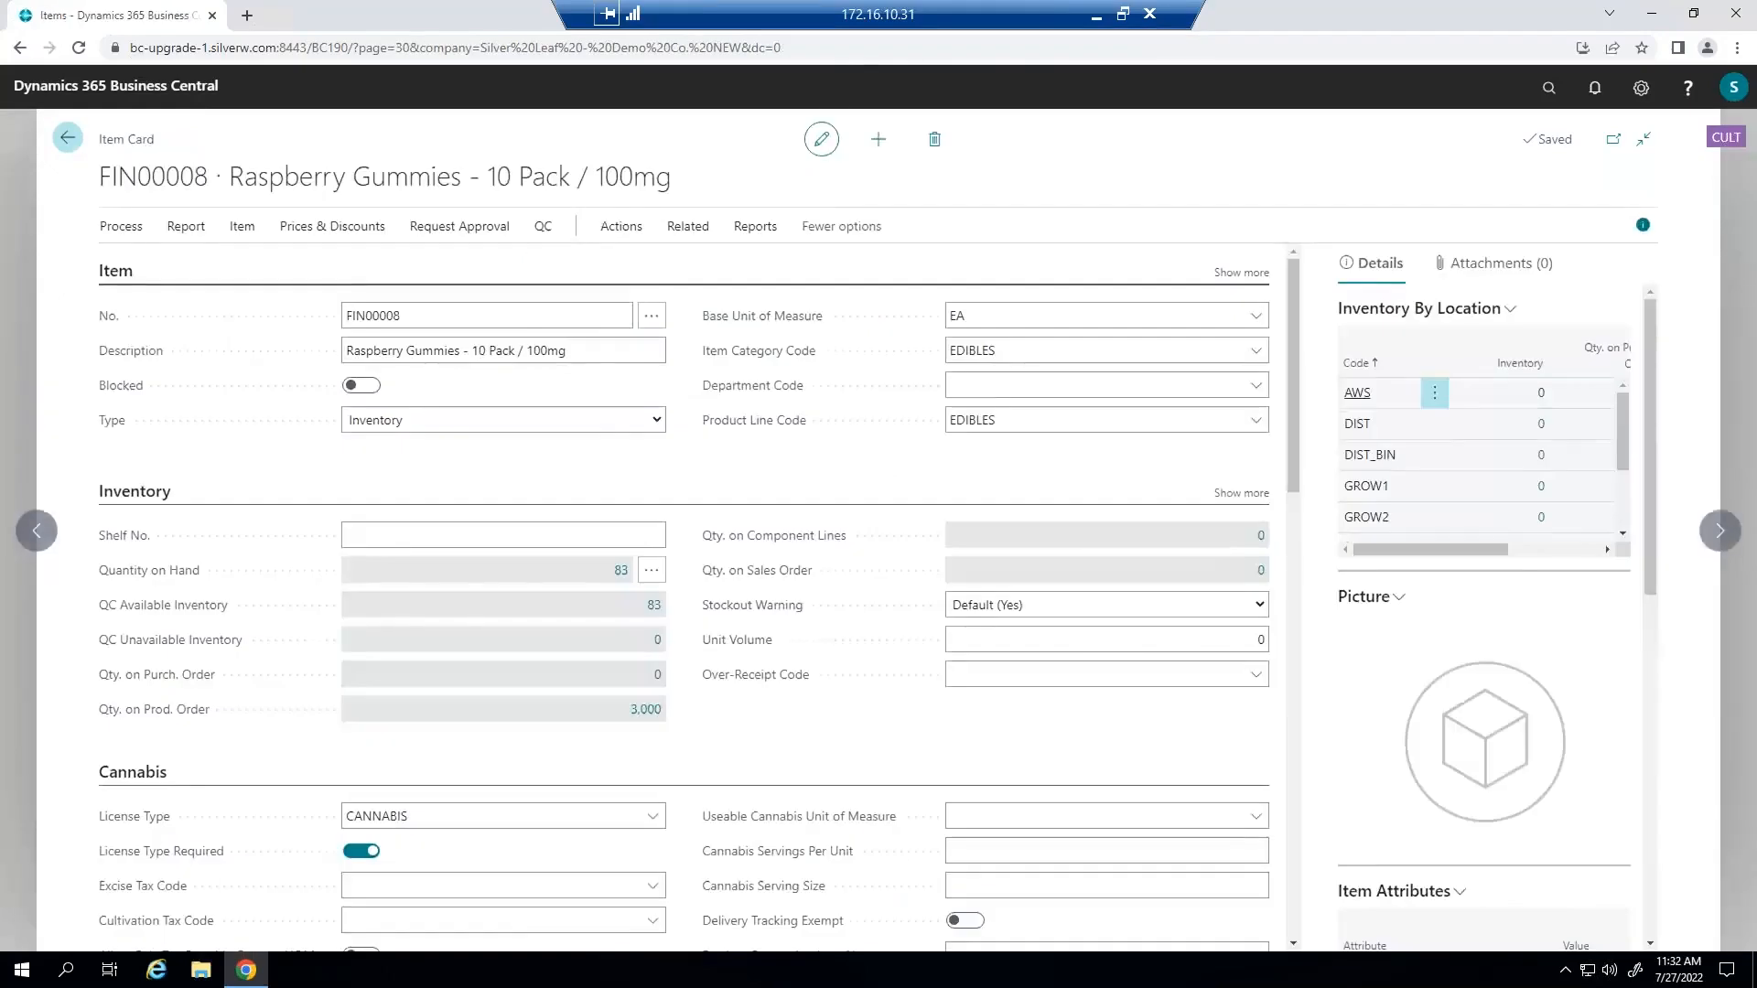
pyautogui.click(66, 138)
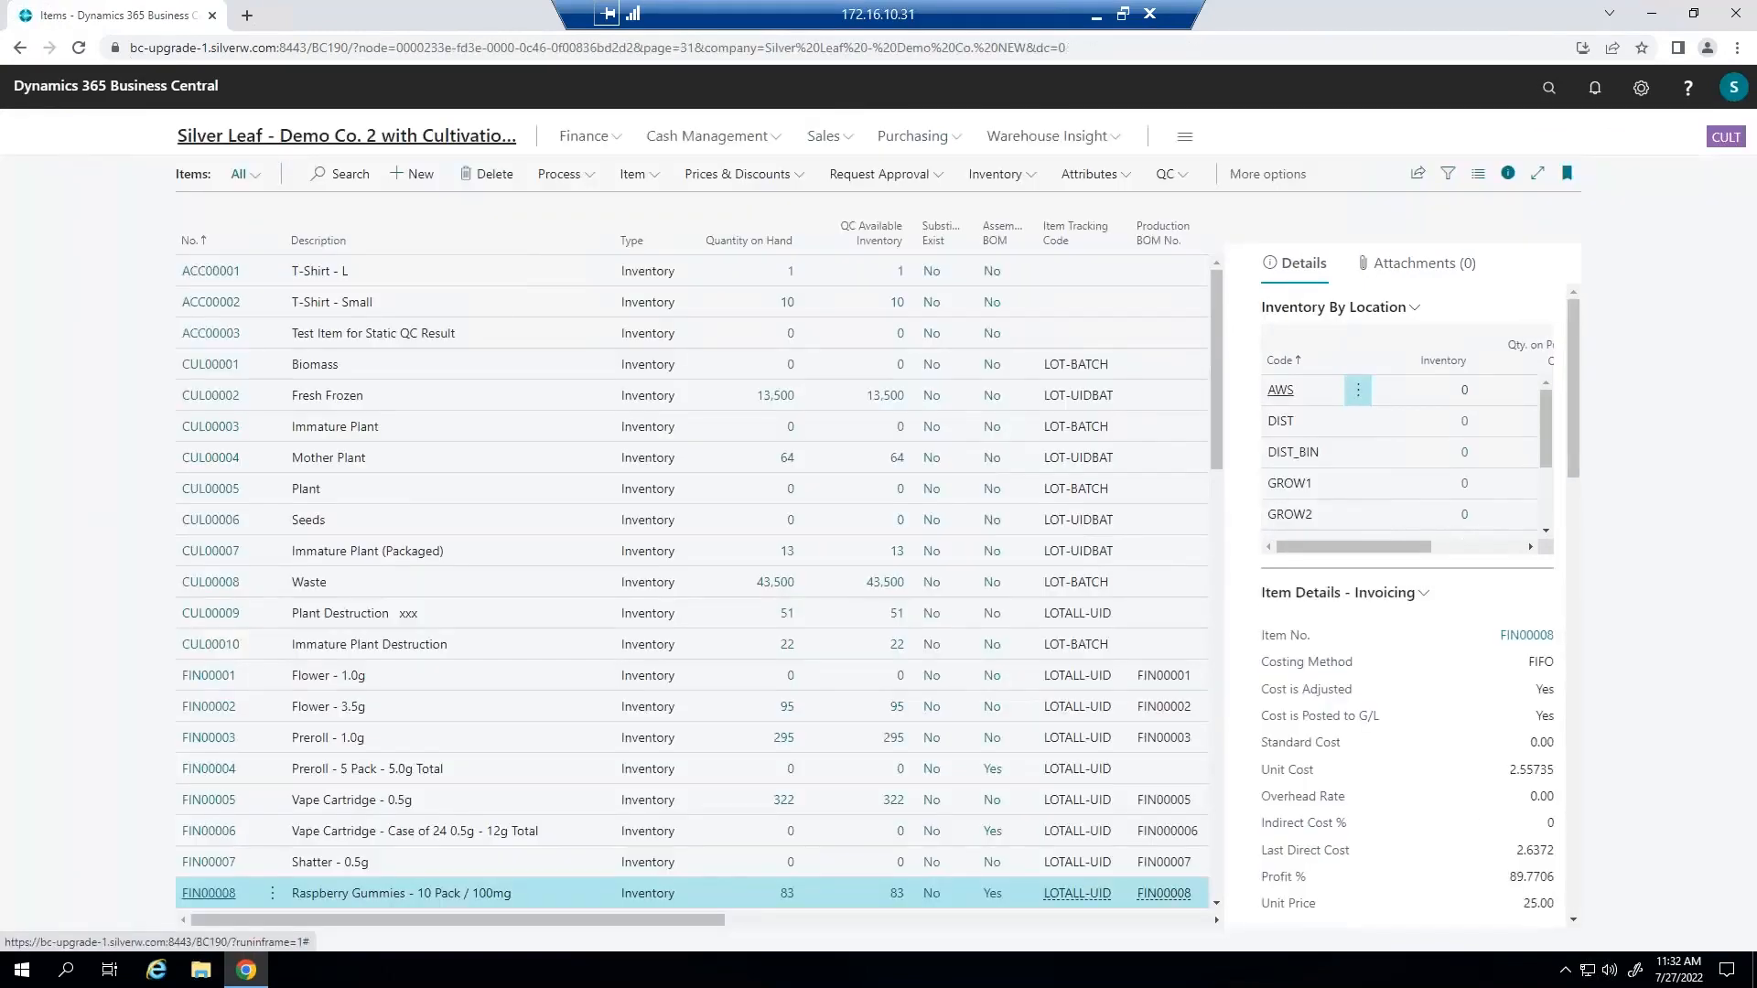
pyautogui.click(342, 138)
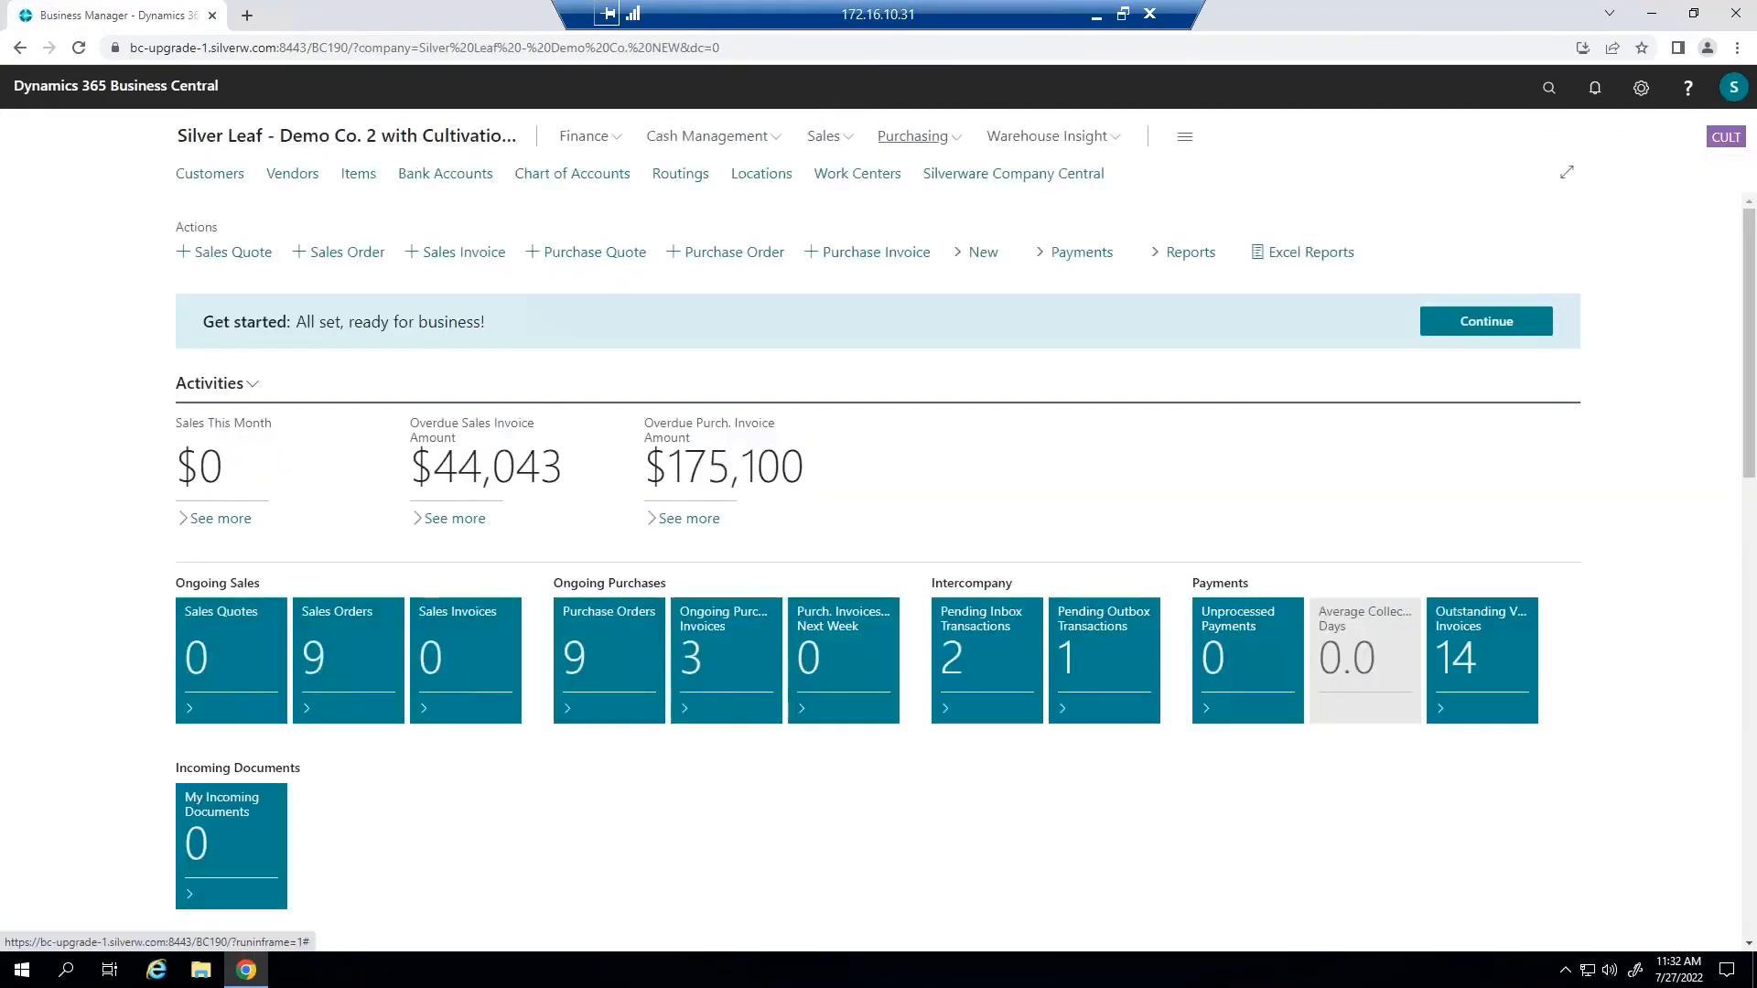
pyautogui.click(950, 142)
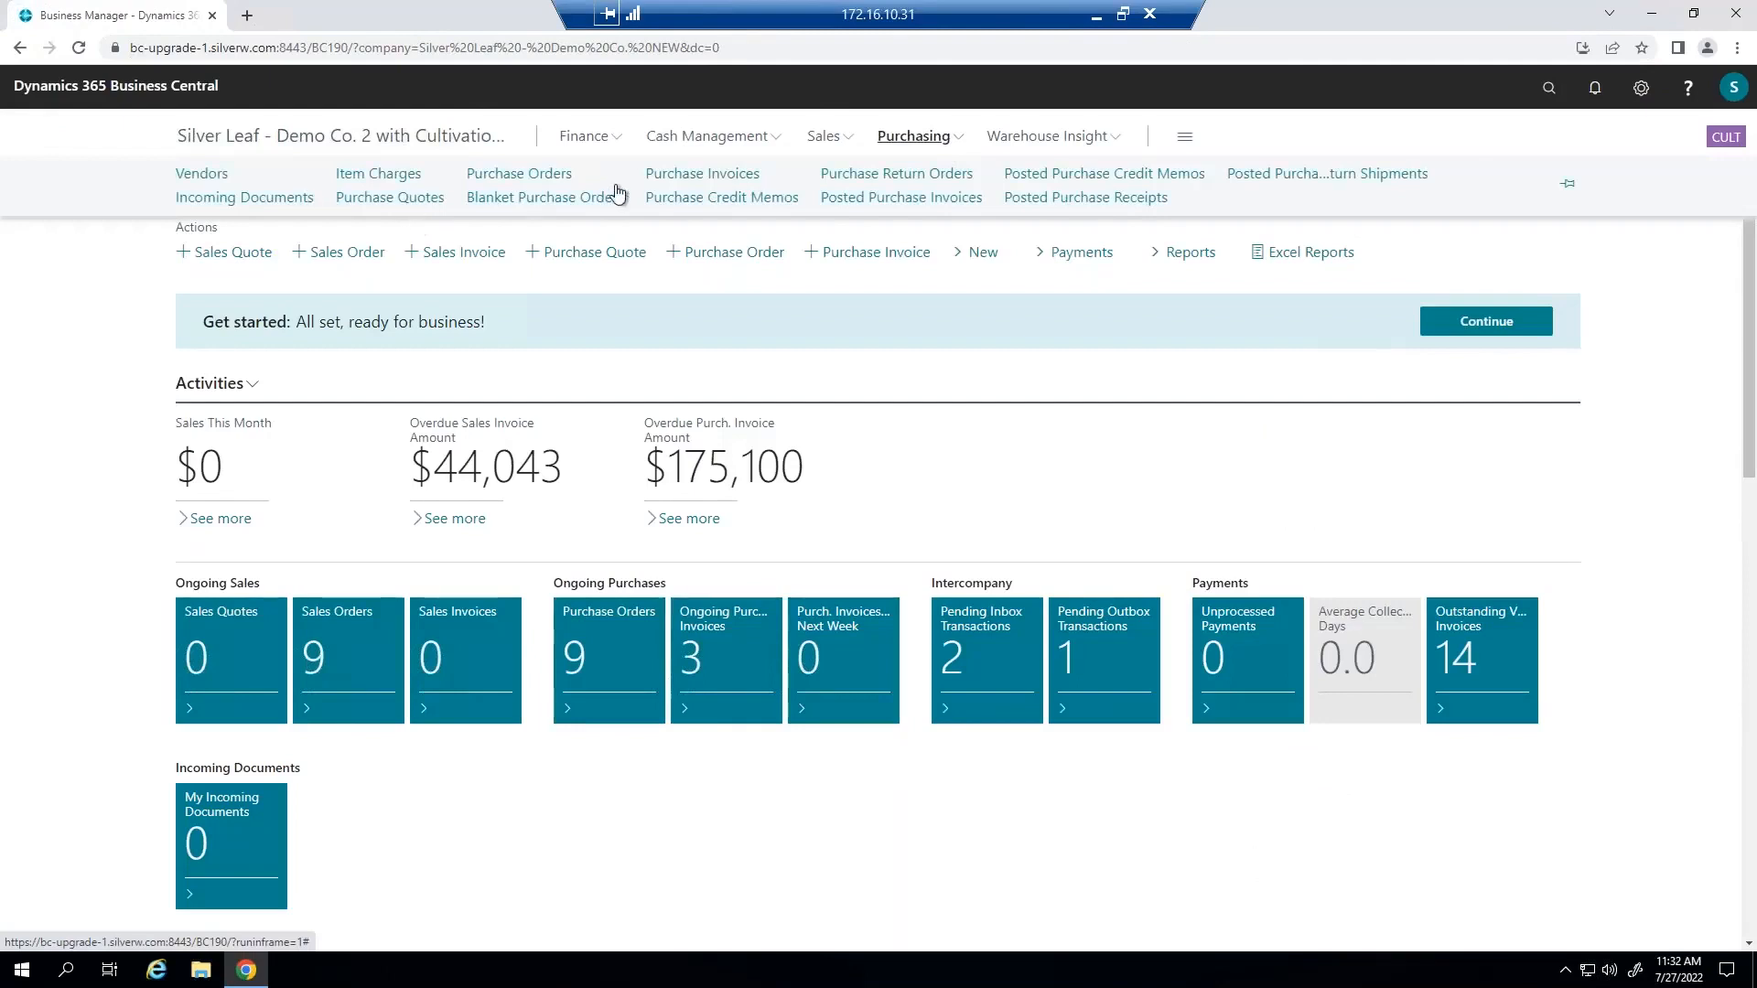
pyautogui.click(701, 174)
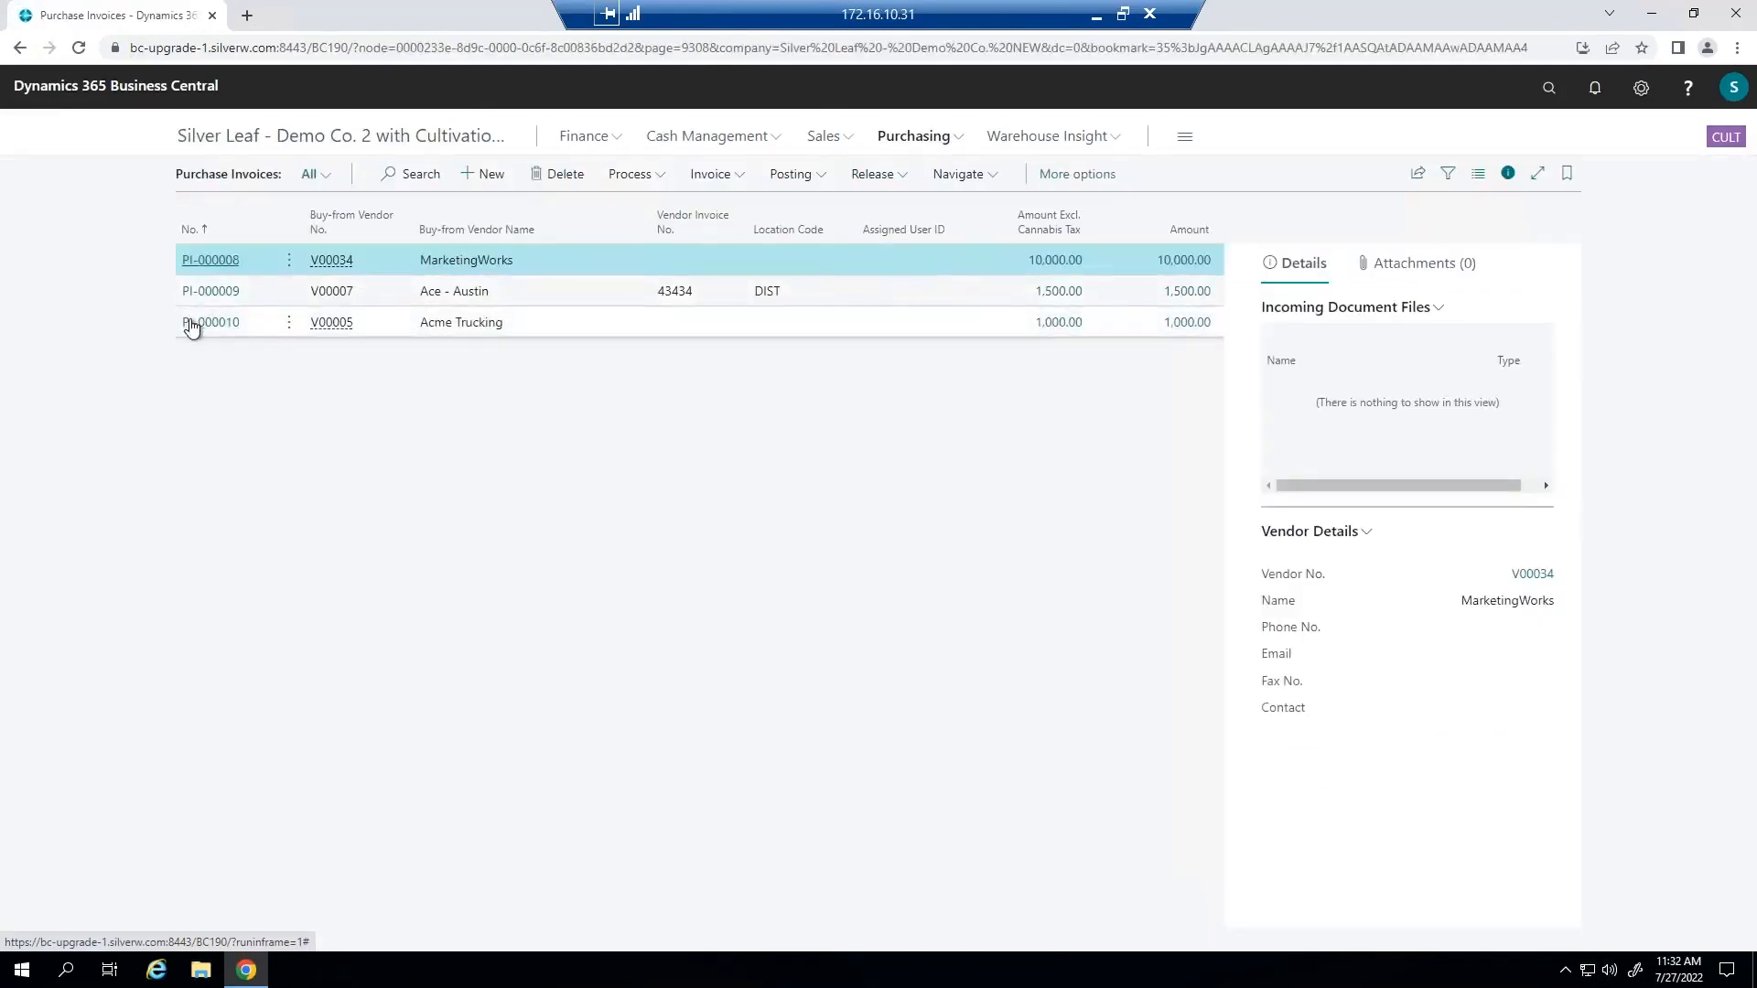
pyautogui.click(192, 322)
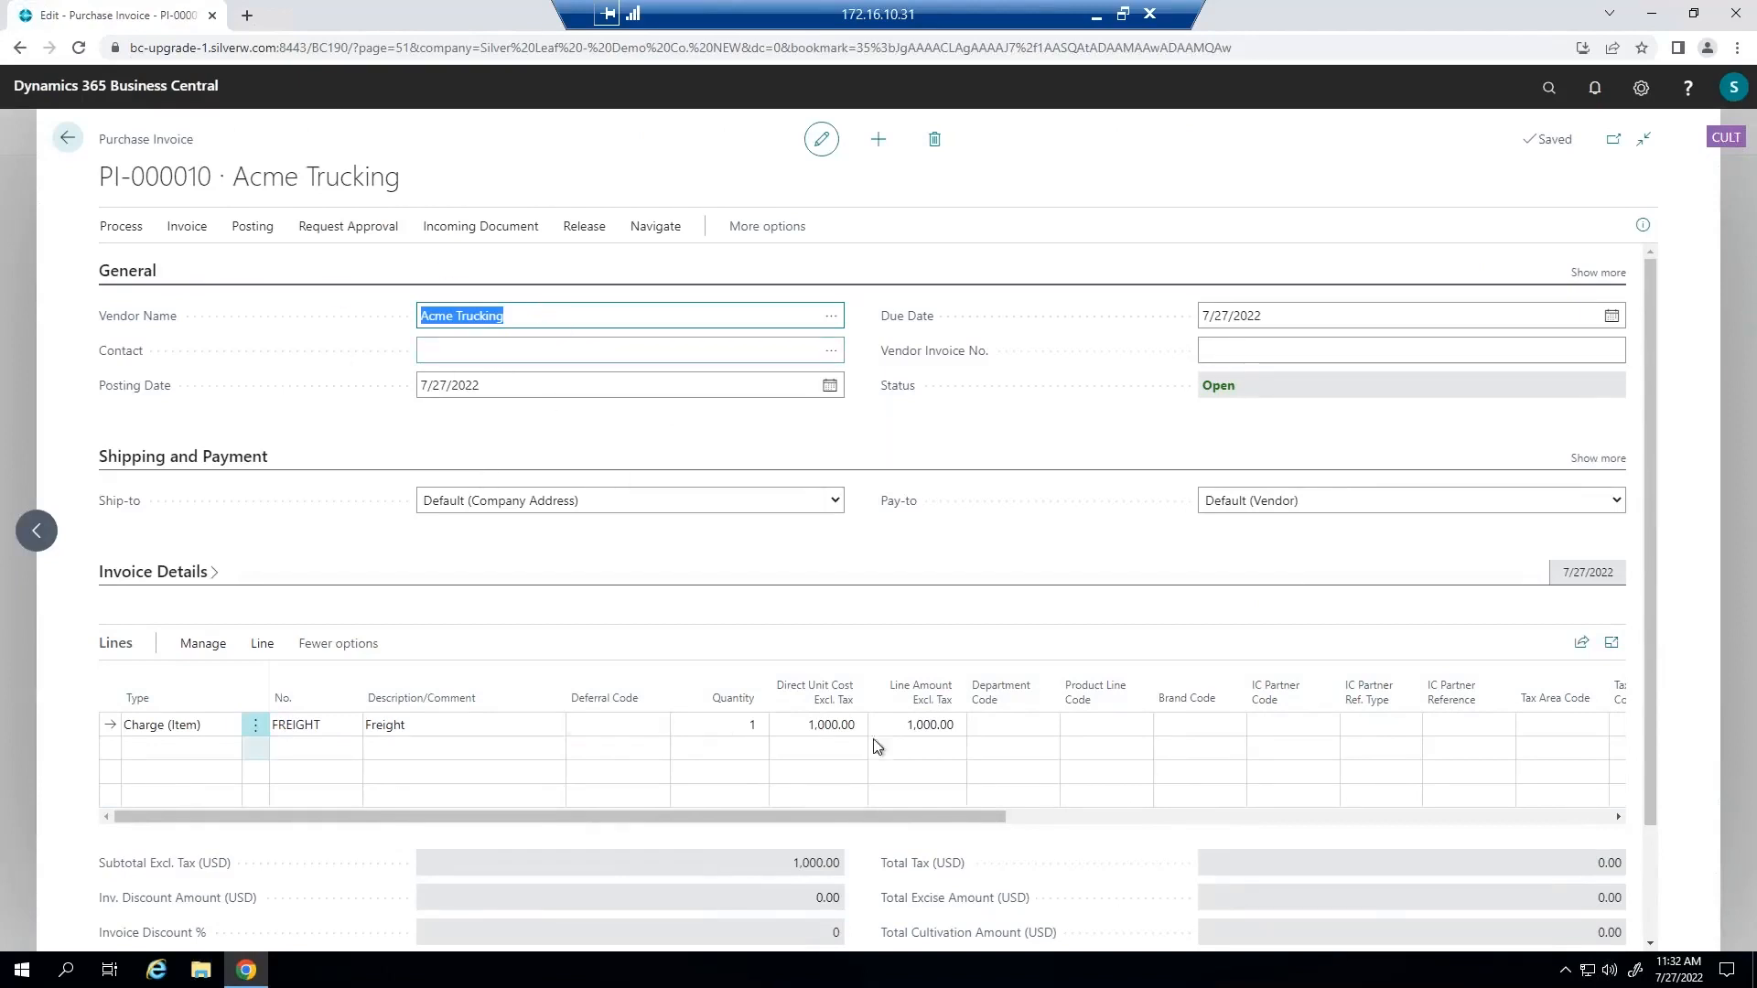
# Examine the available line types for the invoice's Freight line, keeping Charge (Item), and check its description.
pyautogui.click(215, 724)
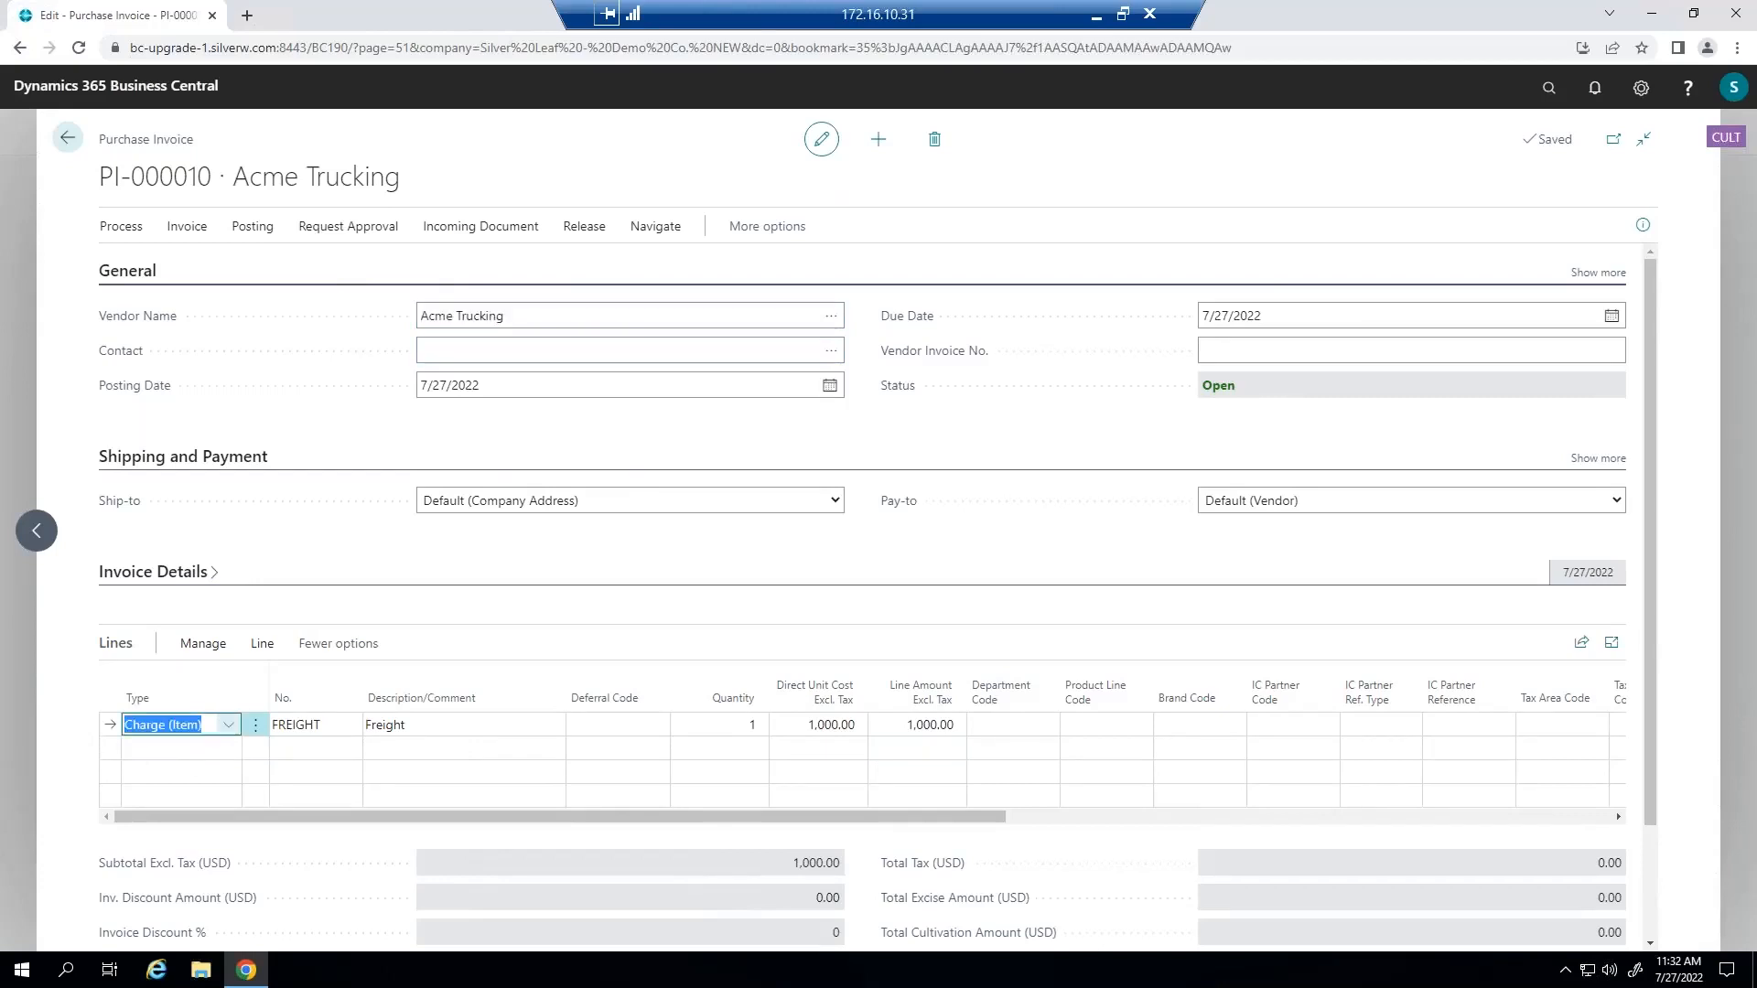
pyautogui.click(228, 724)
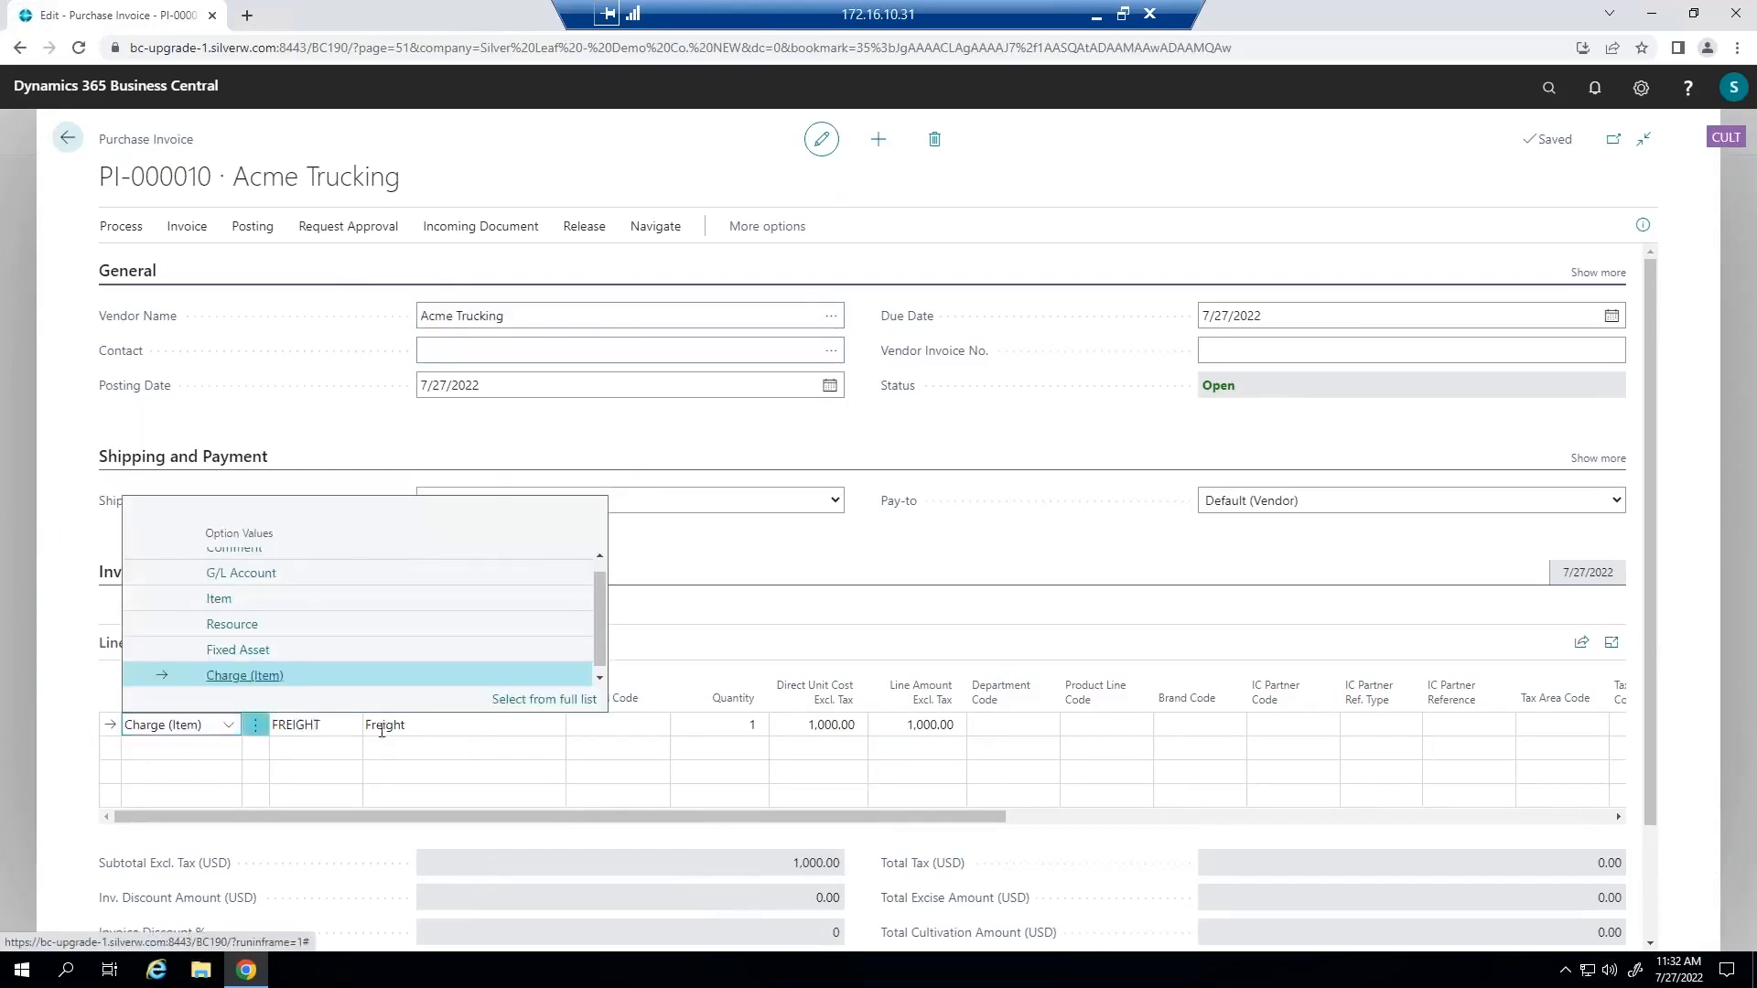
pyautogui.click(442, 730)
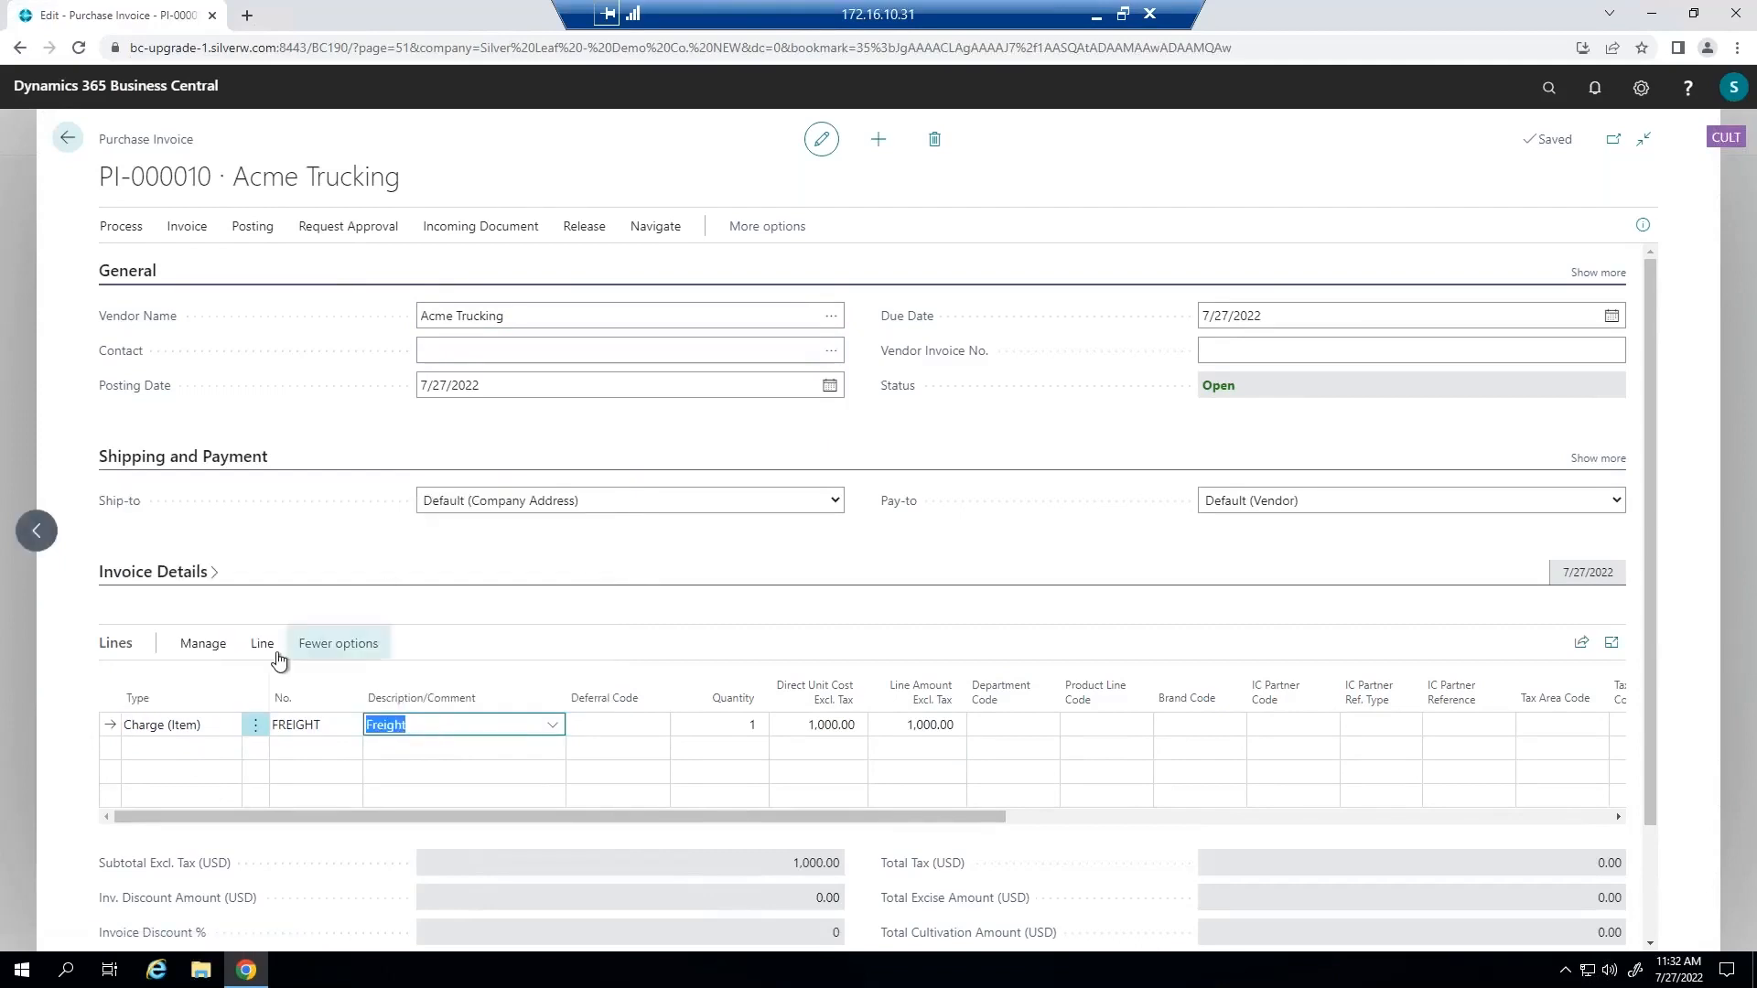
# Open the item charge assignment for the invoice's Freight line.
pyautogui.click(316, 650)
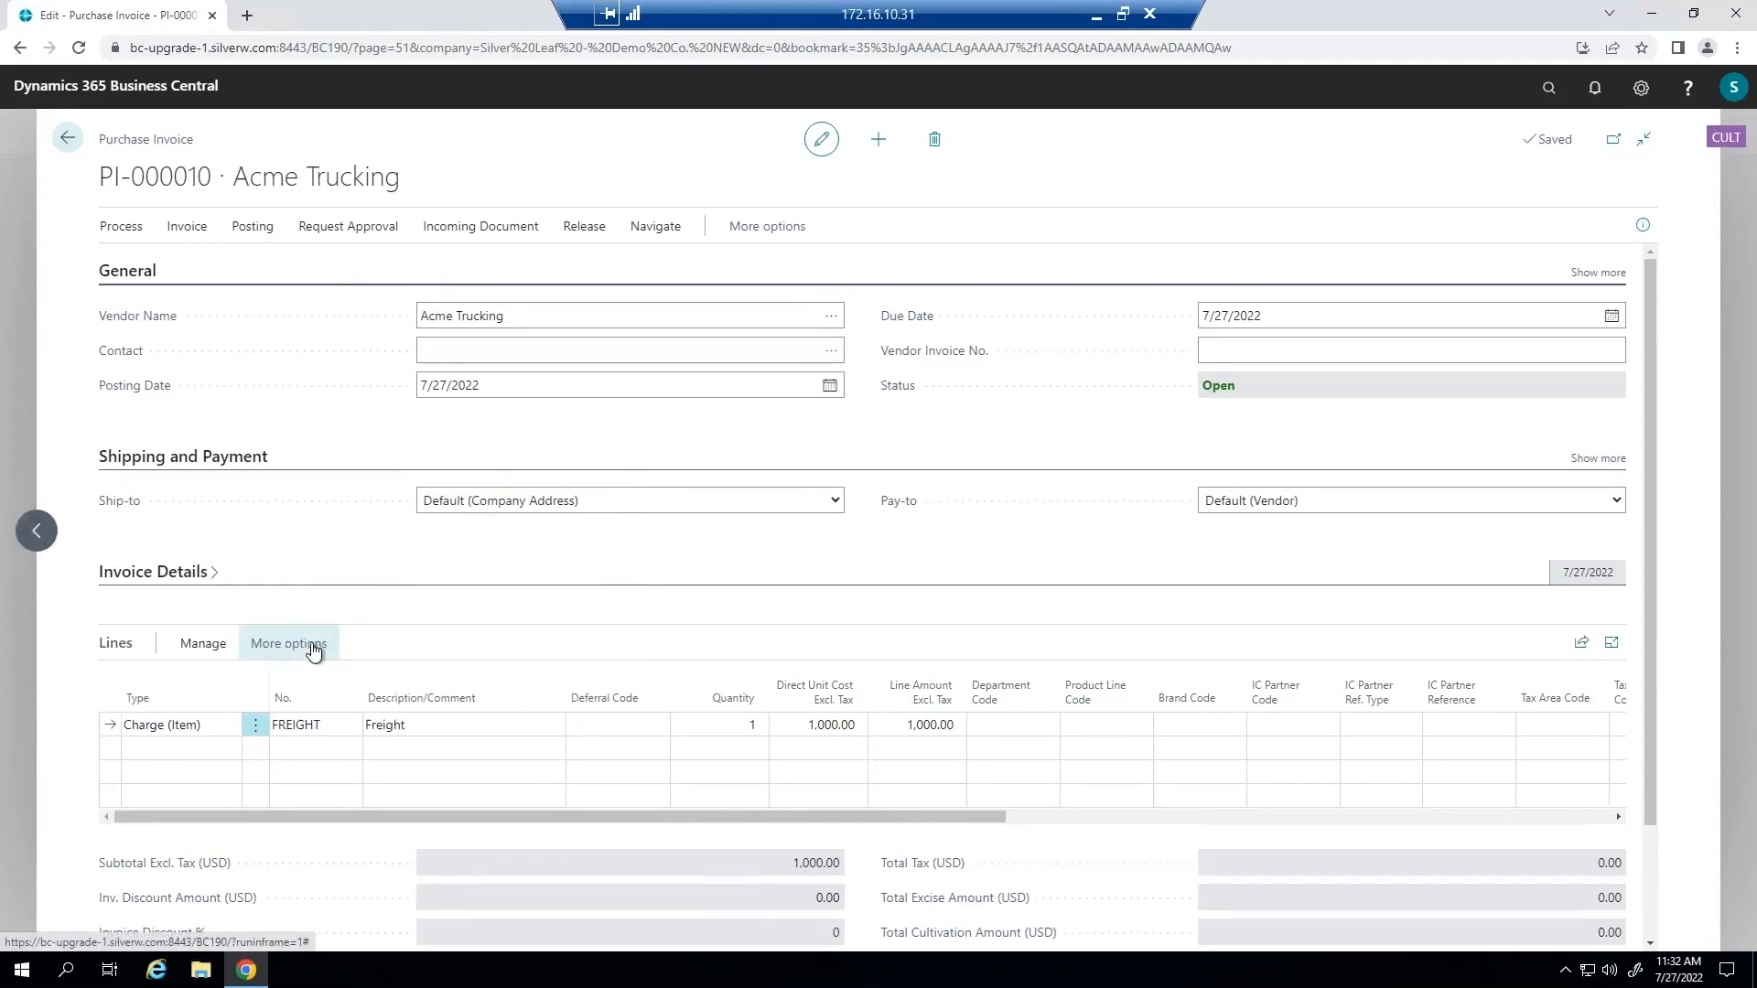
pyautogui.click(263, 650)
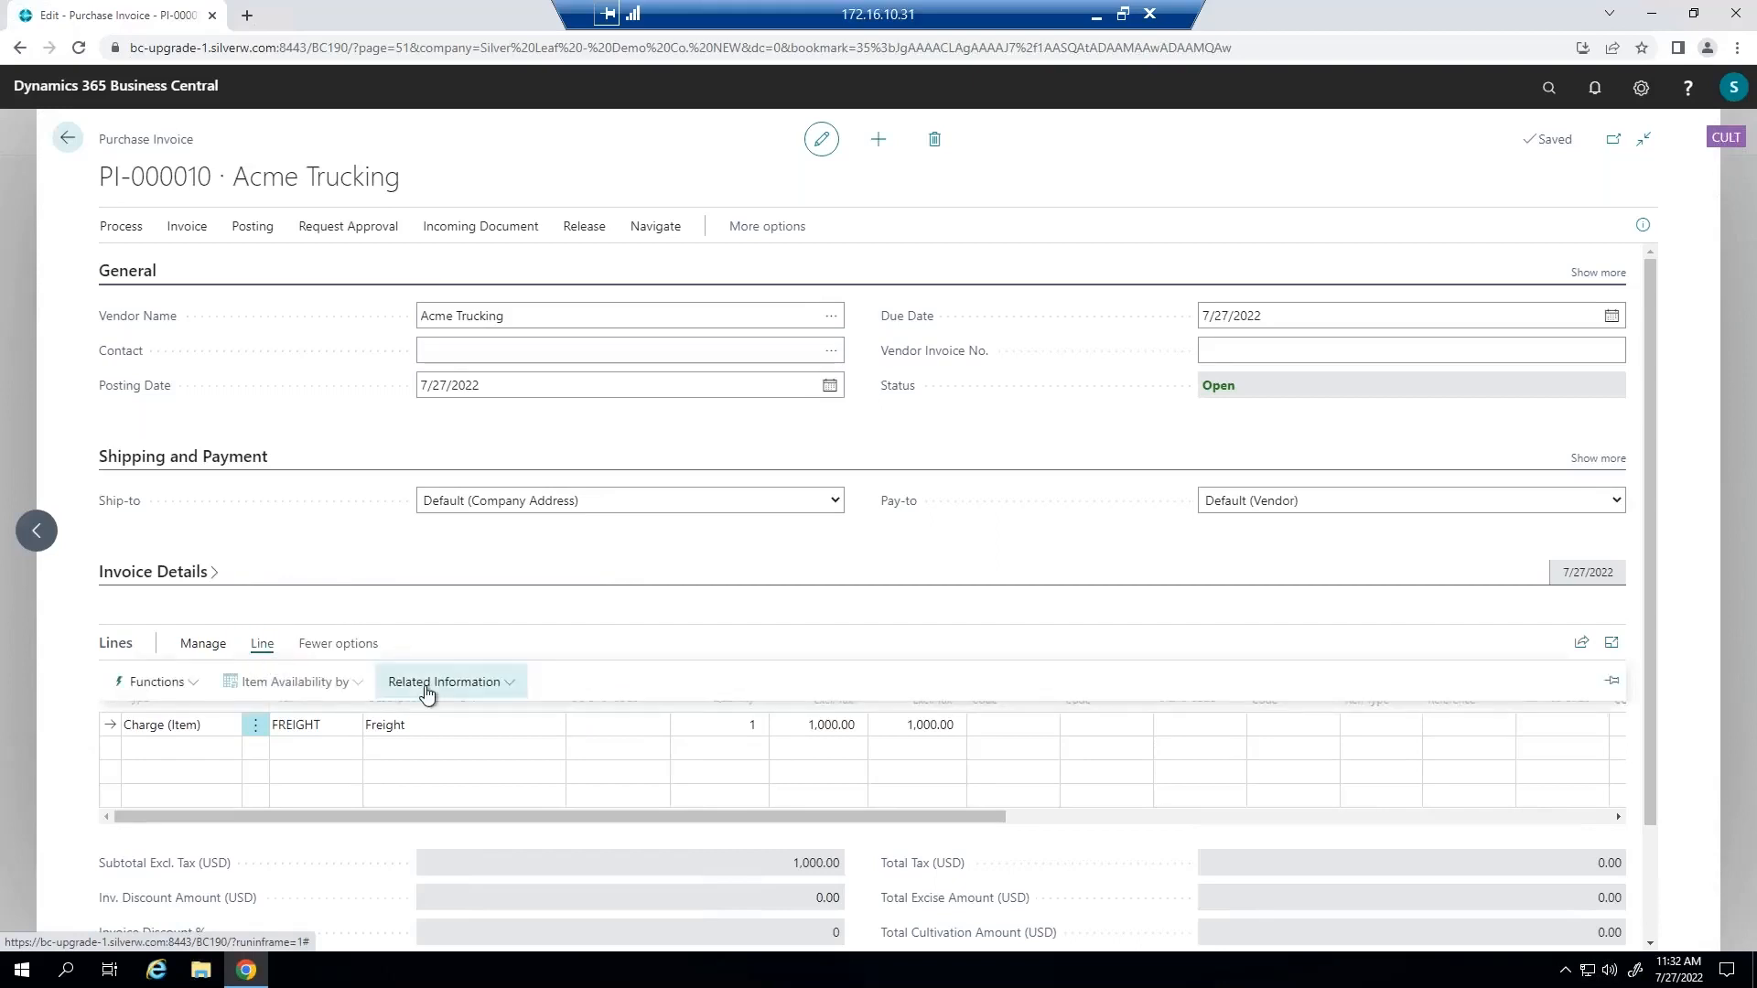
pyautogui.click(426, 686)
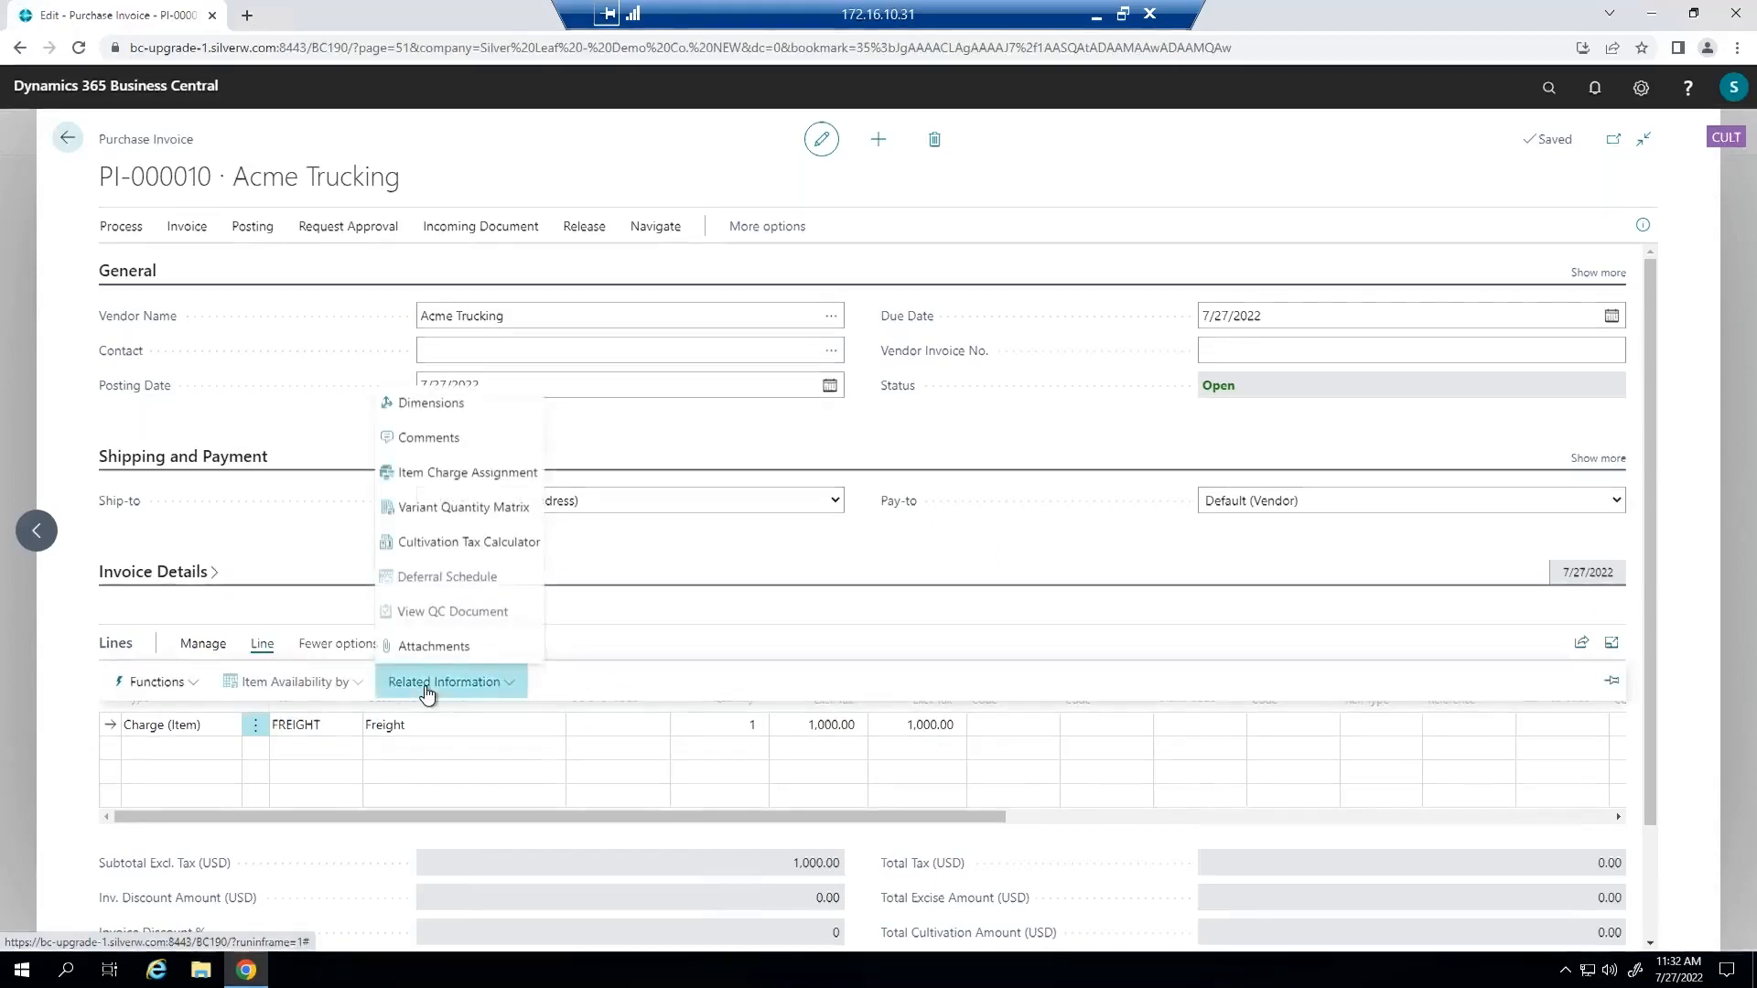
pyautogui.click(403, 476)
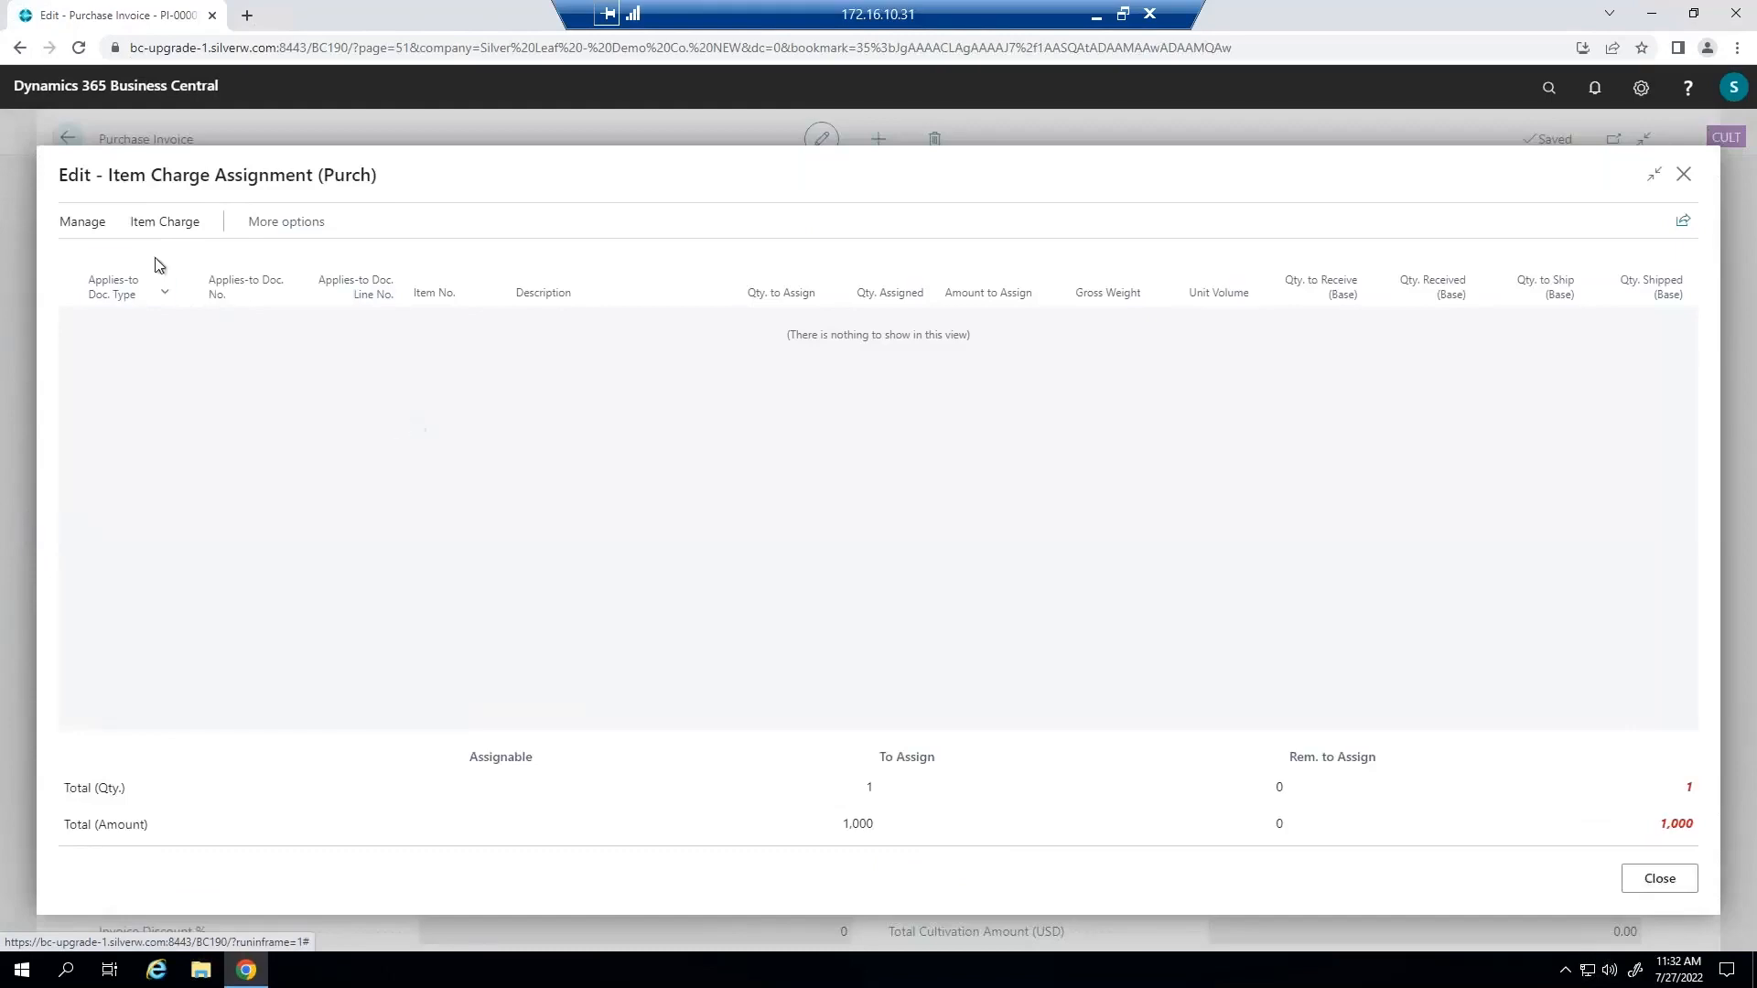
# Get the three receipt lines of PR-000001 (SUP00002, SUP00009 and SUP00001) into the freight charge assignment.
pyautogui.click(162, 225)
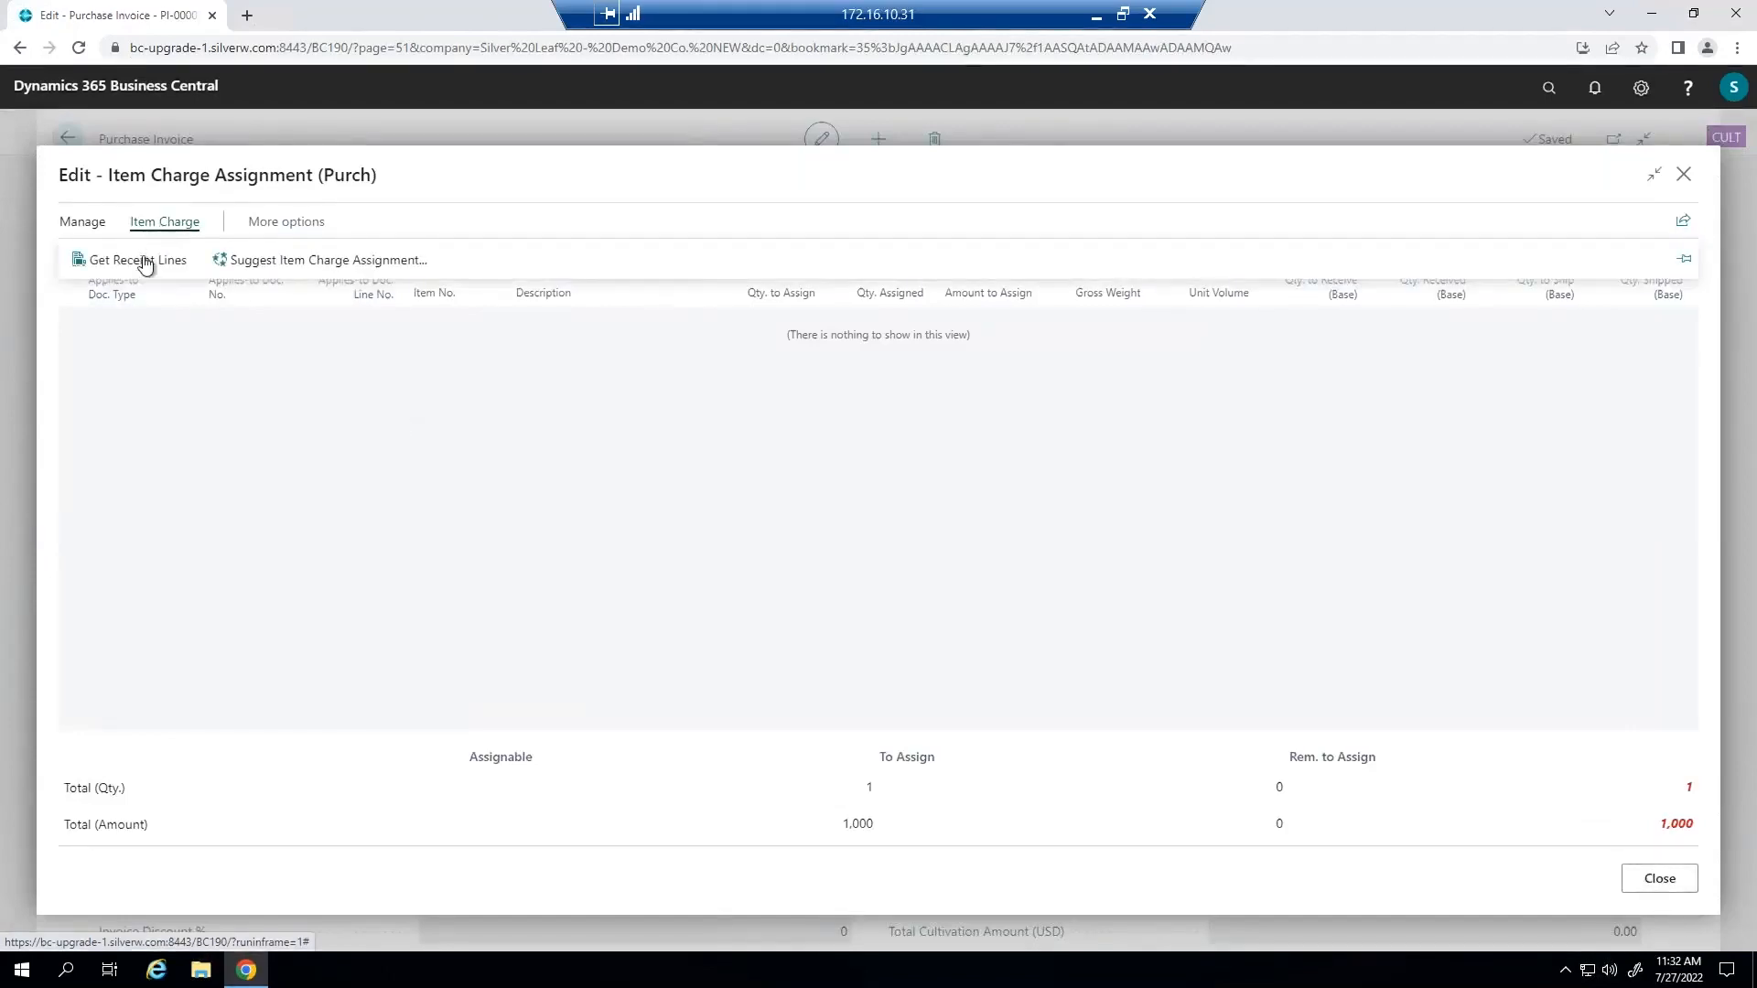
pyautogui.click(137, 263)
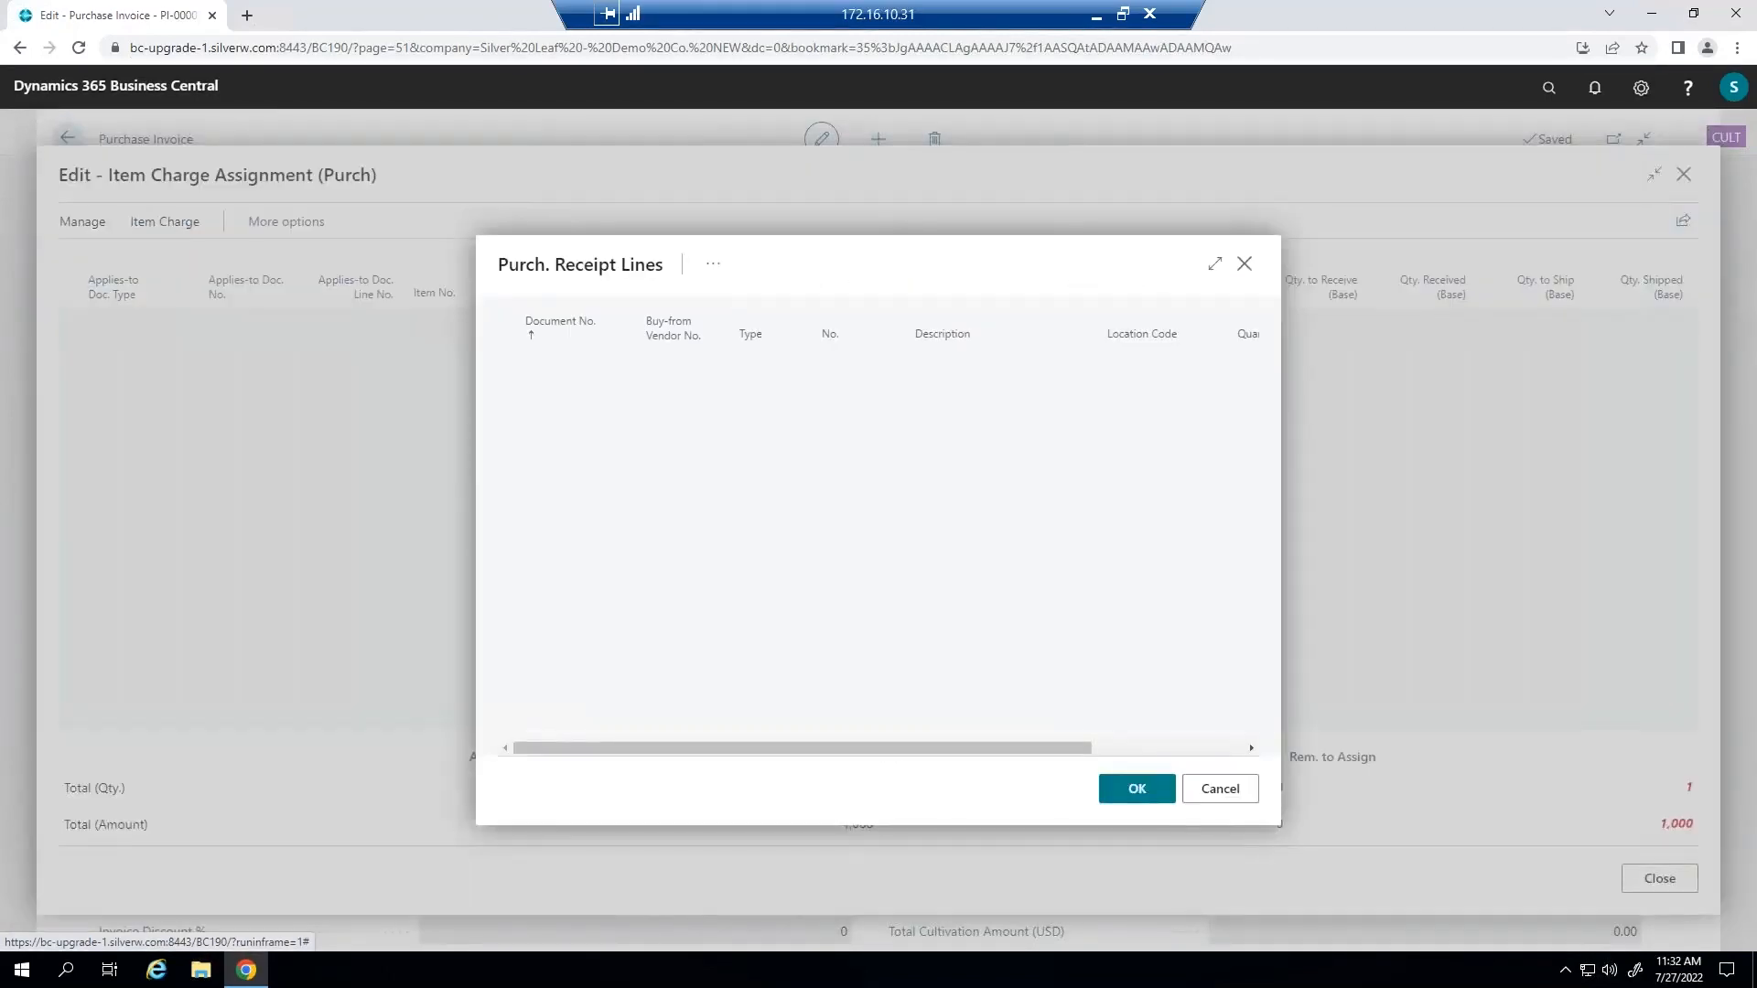
pyautogui.click(1214, 265)
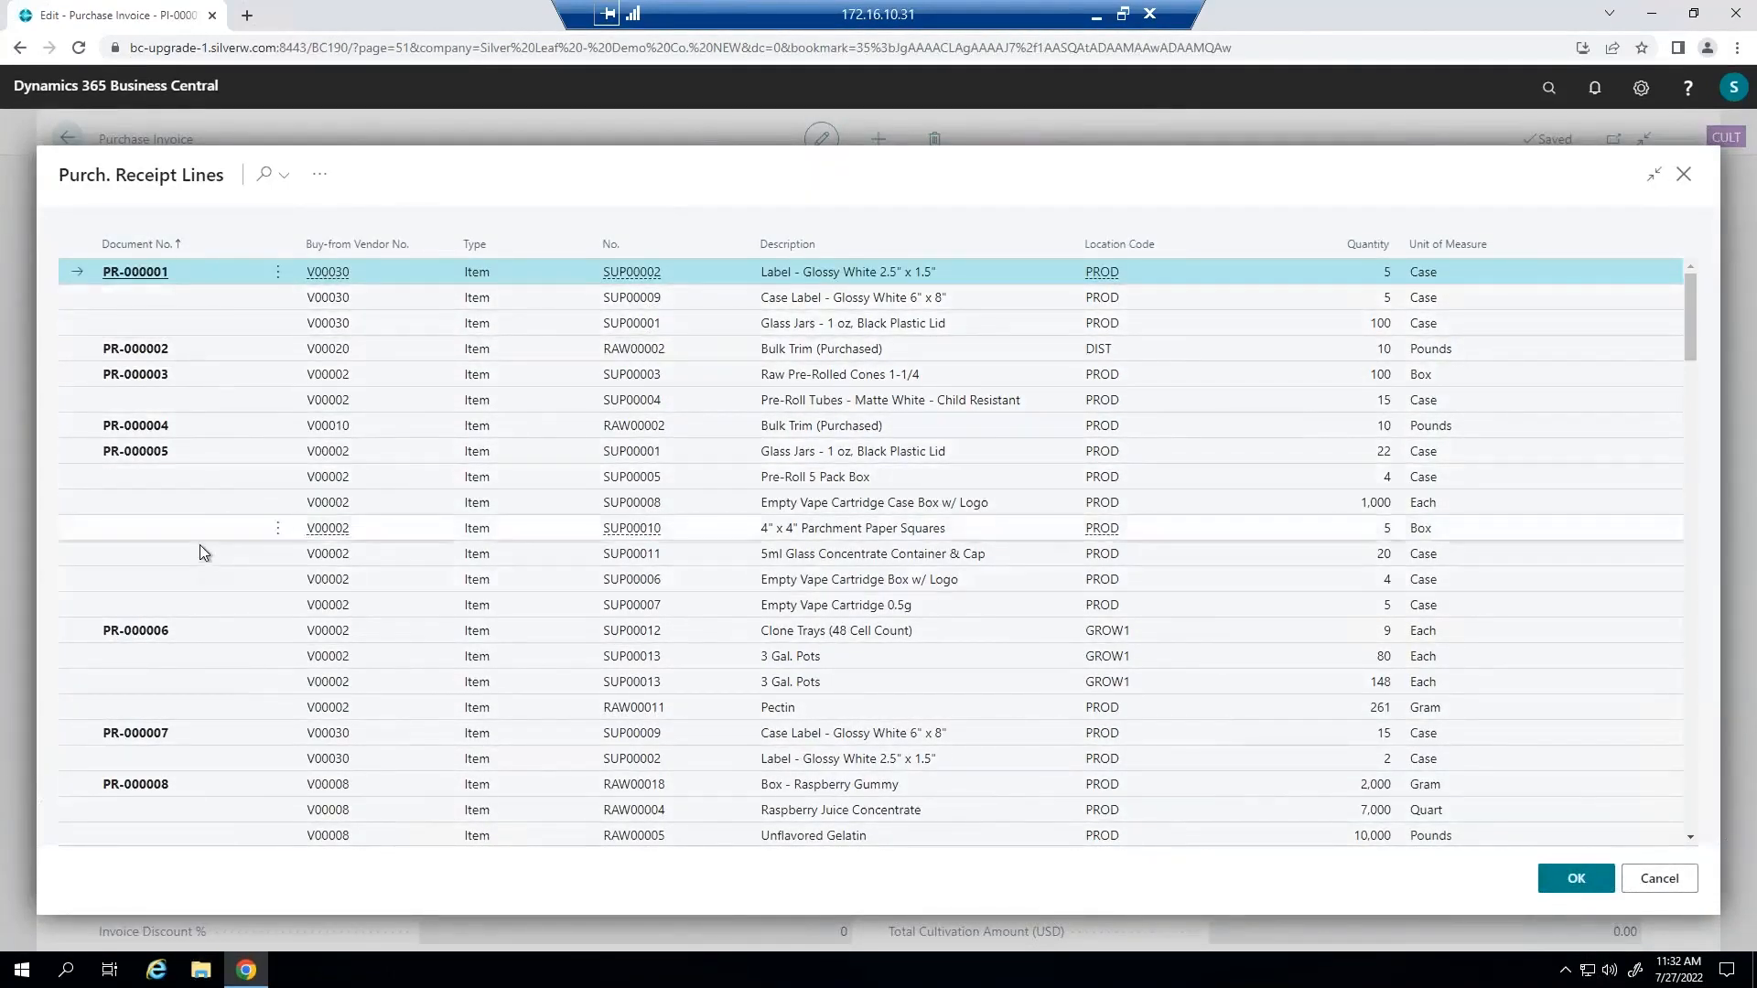
pyautogui.keyDown('shift'); pyautogui.click(228, 331); pyautogui.keyUp('shift')
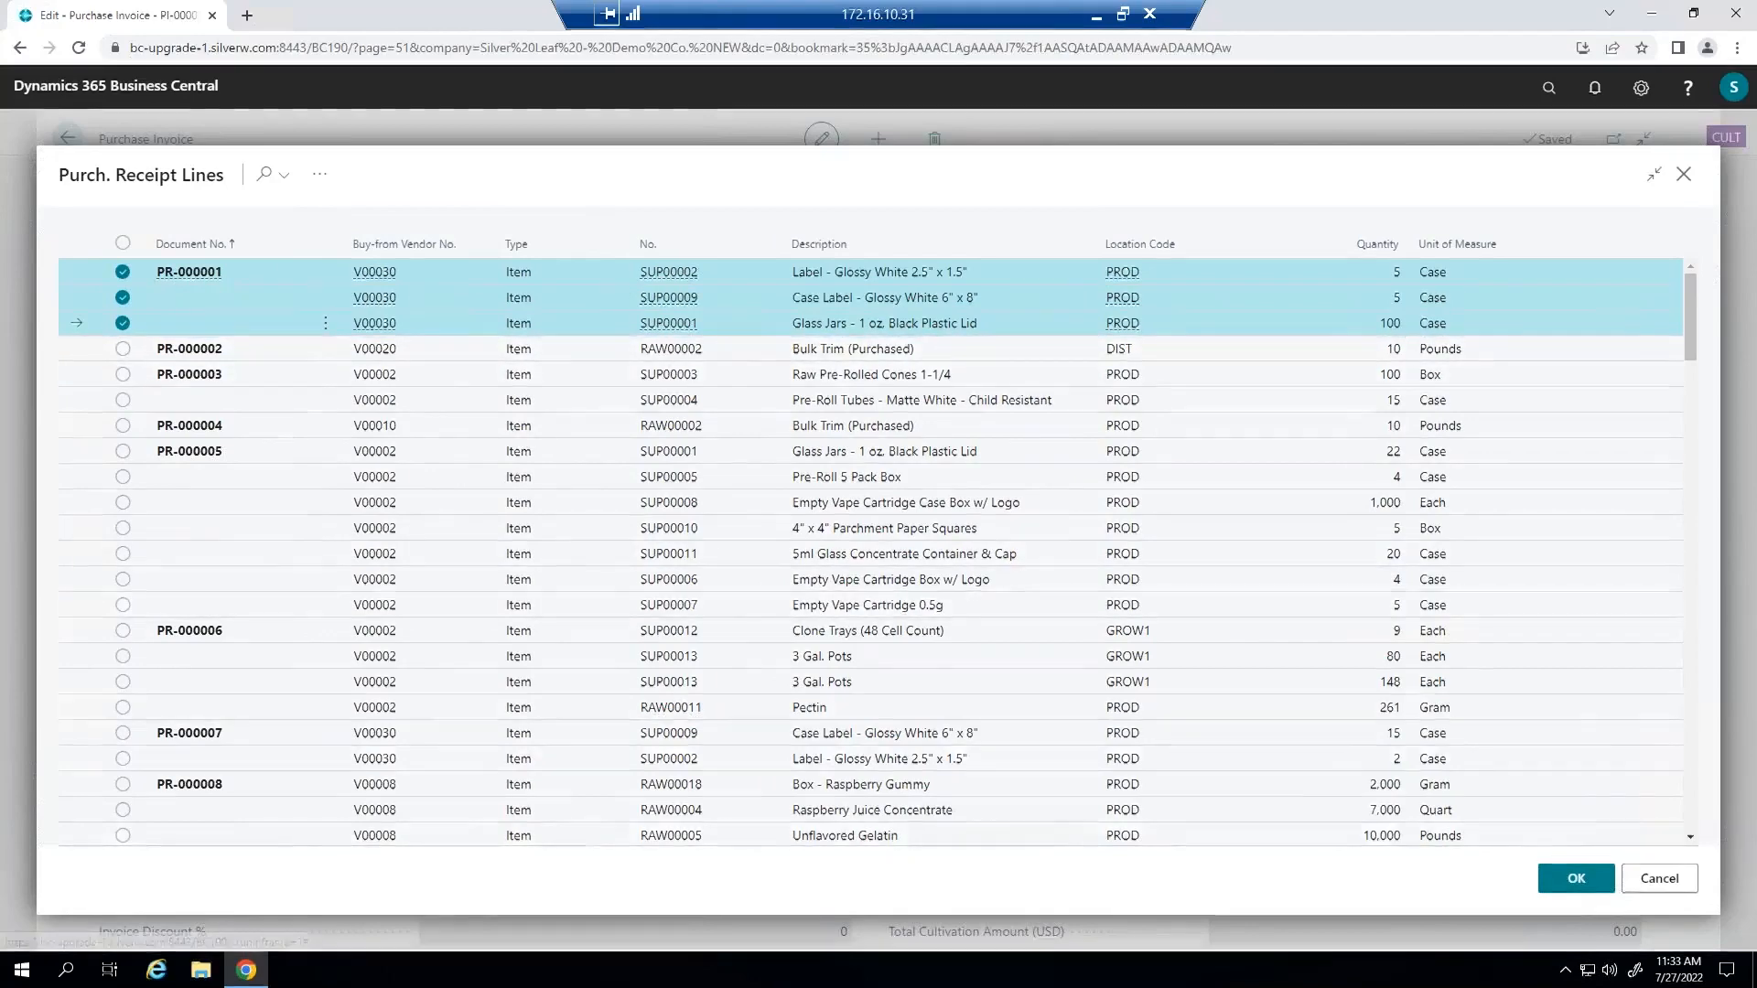
pyautogui.click(1570, 886)
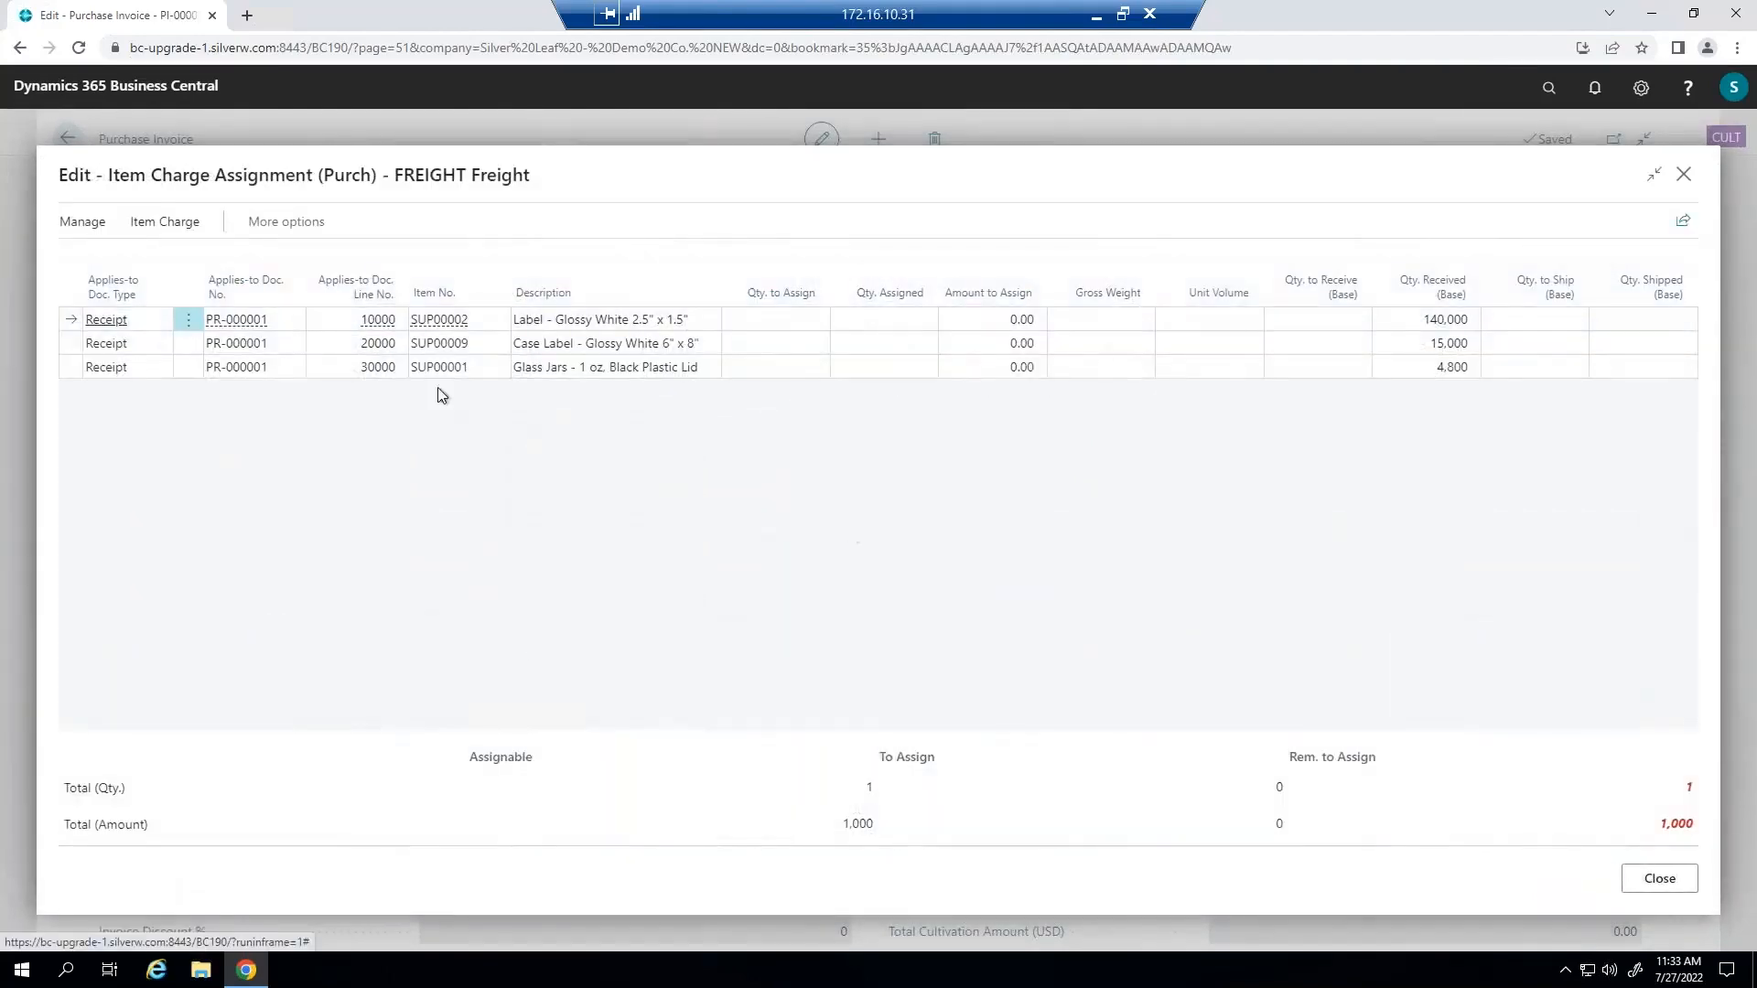
# Suggest the item charge assignment for the three receipt lines, distributing the freight By Amount.
pyautogui.click(146, 224)
pyautogui.click(305, 262)
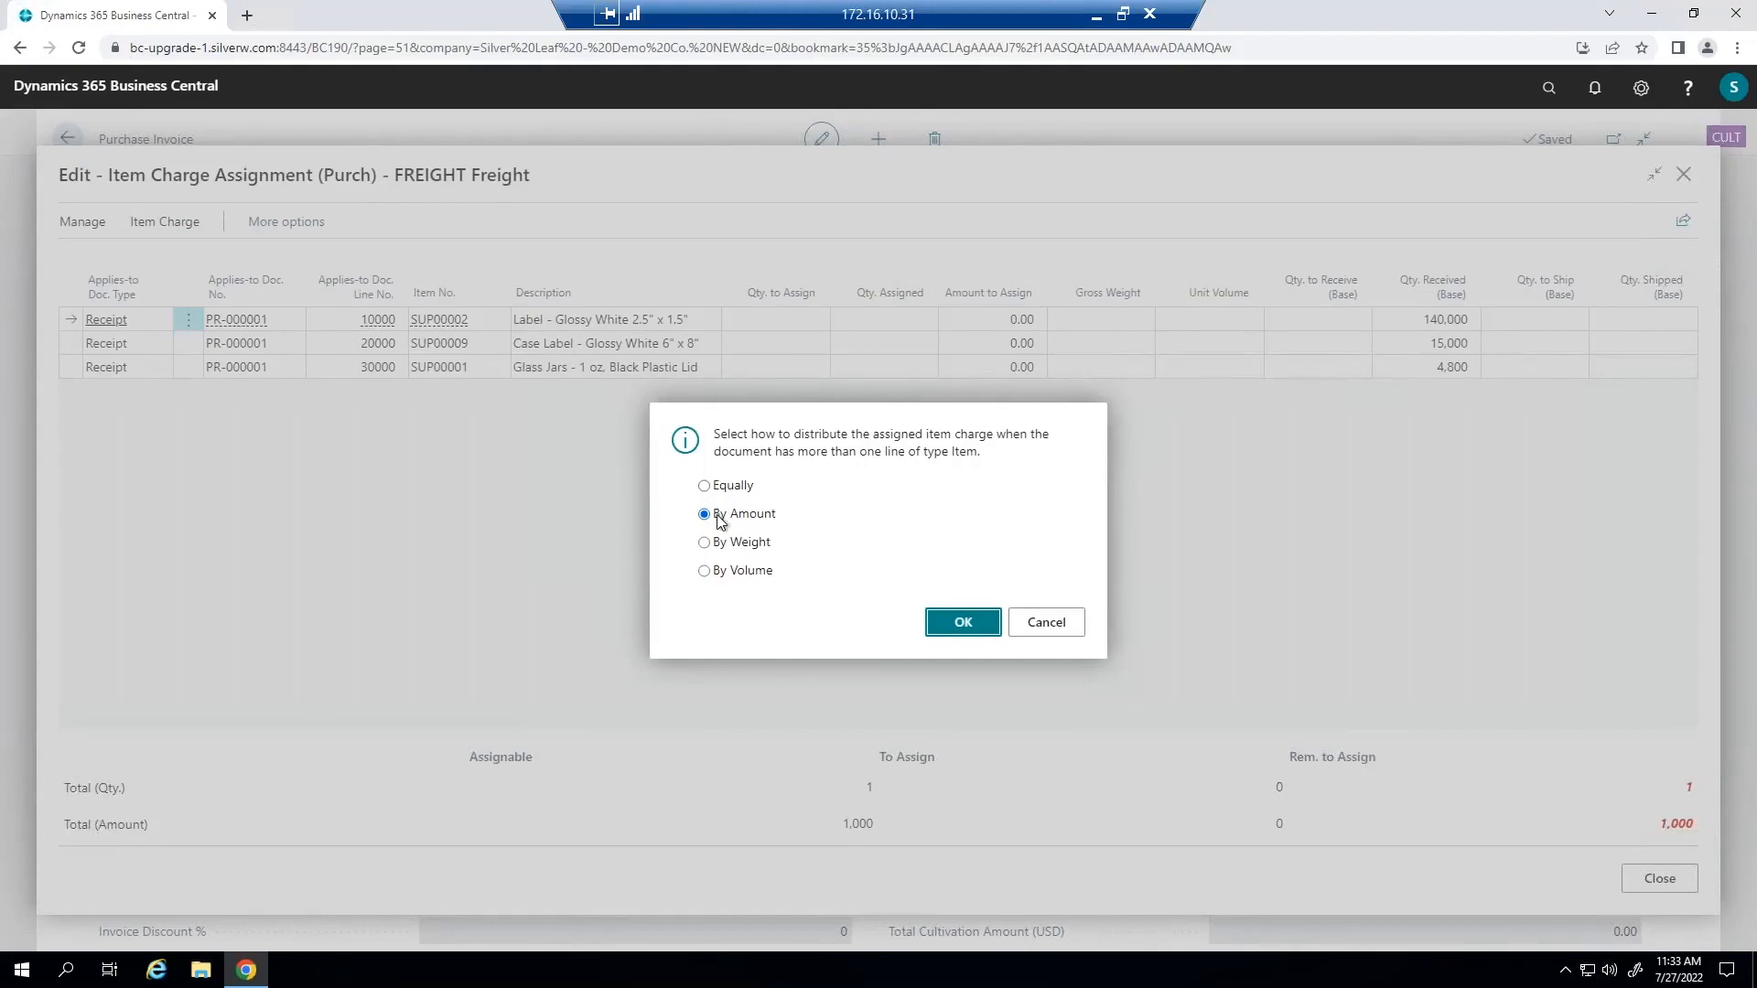
pyautogui.click(956, 624)
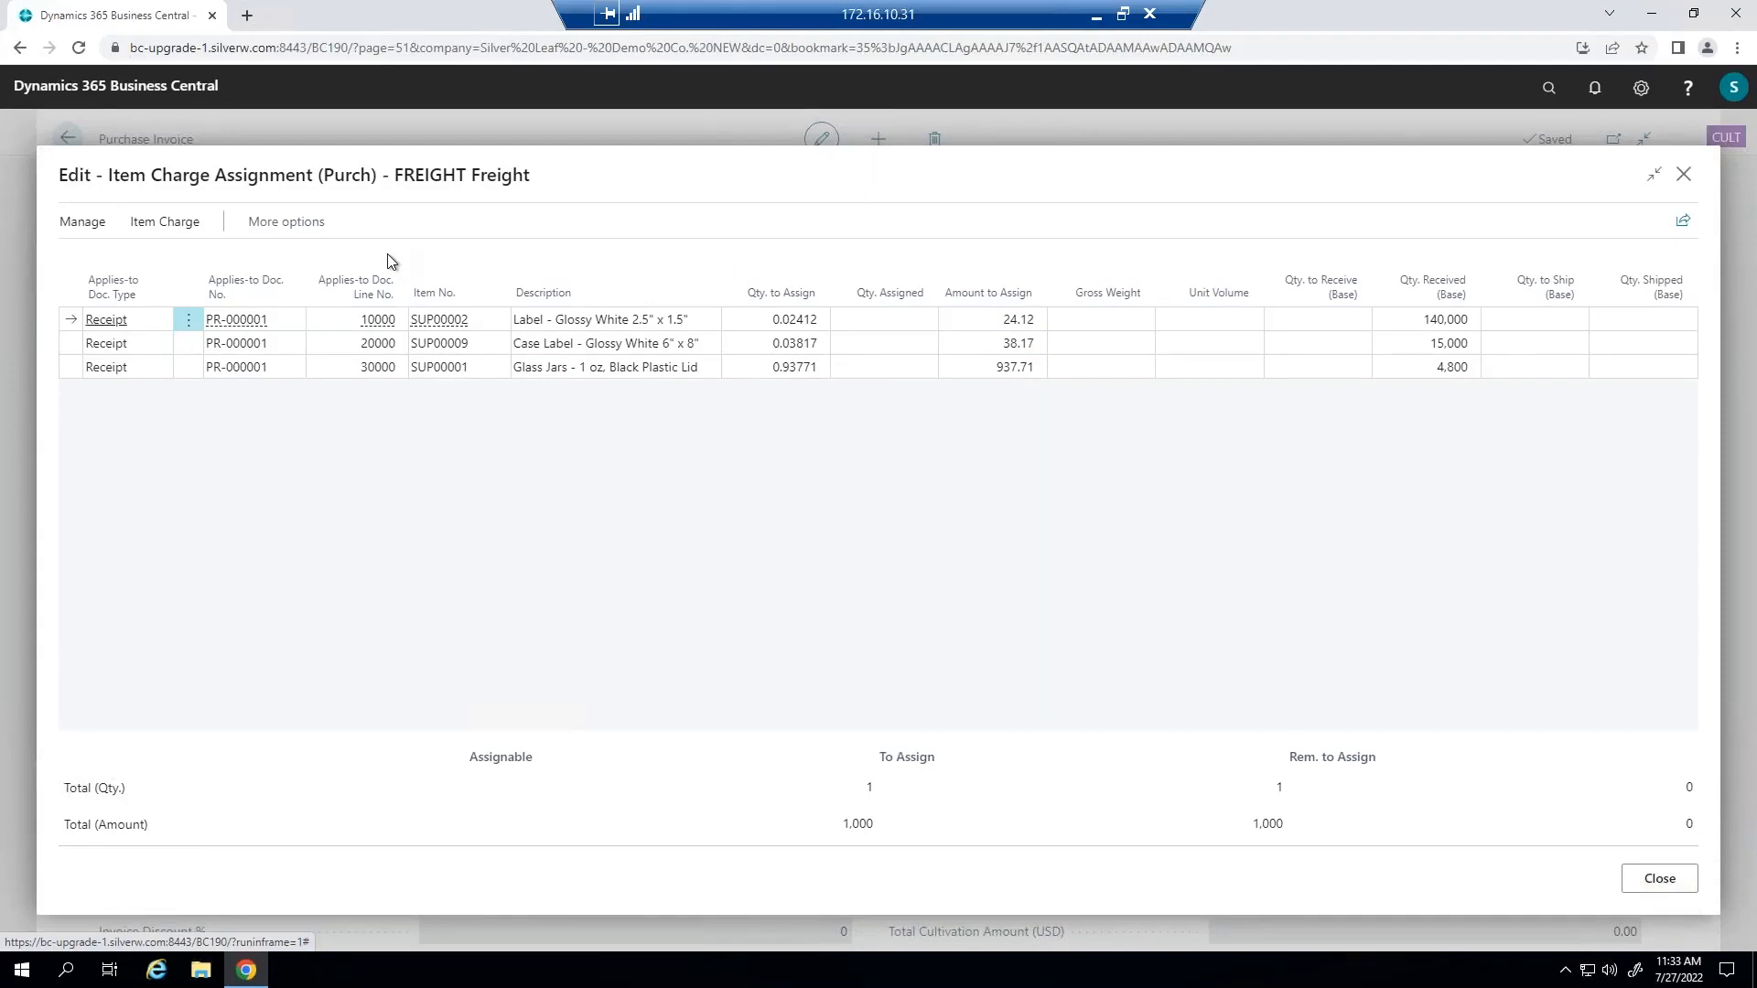
# Review the item charge distribution methods again and reapply the By Amount suggestion.
pyautogui.click(167, 223)
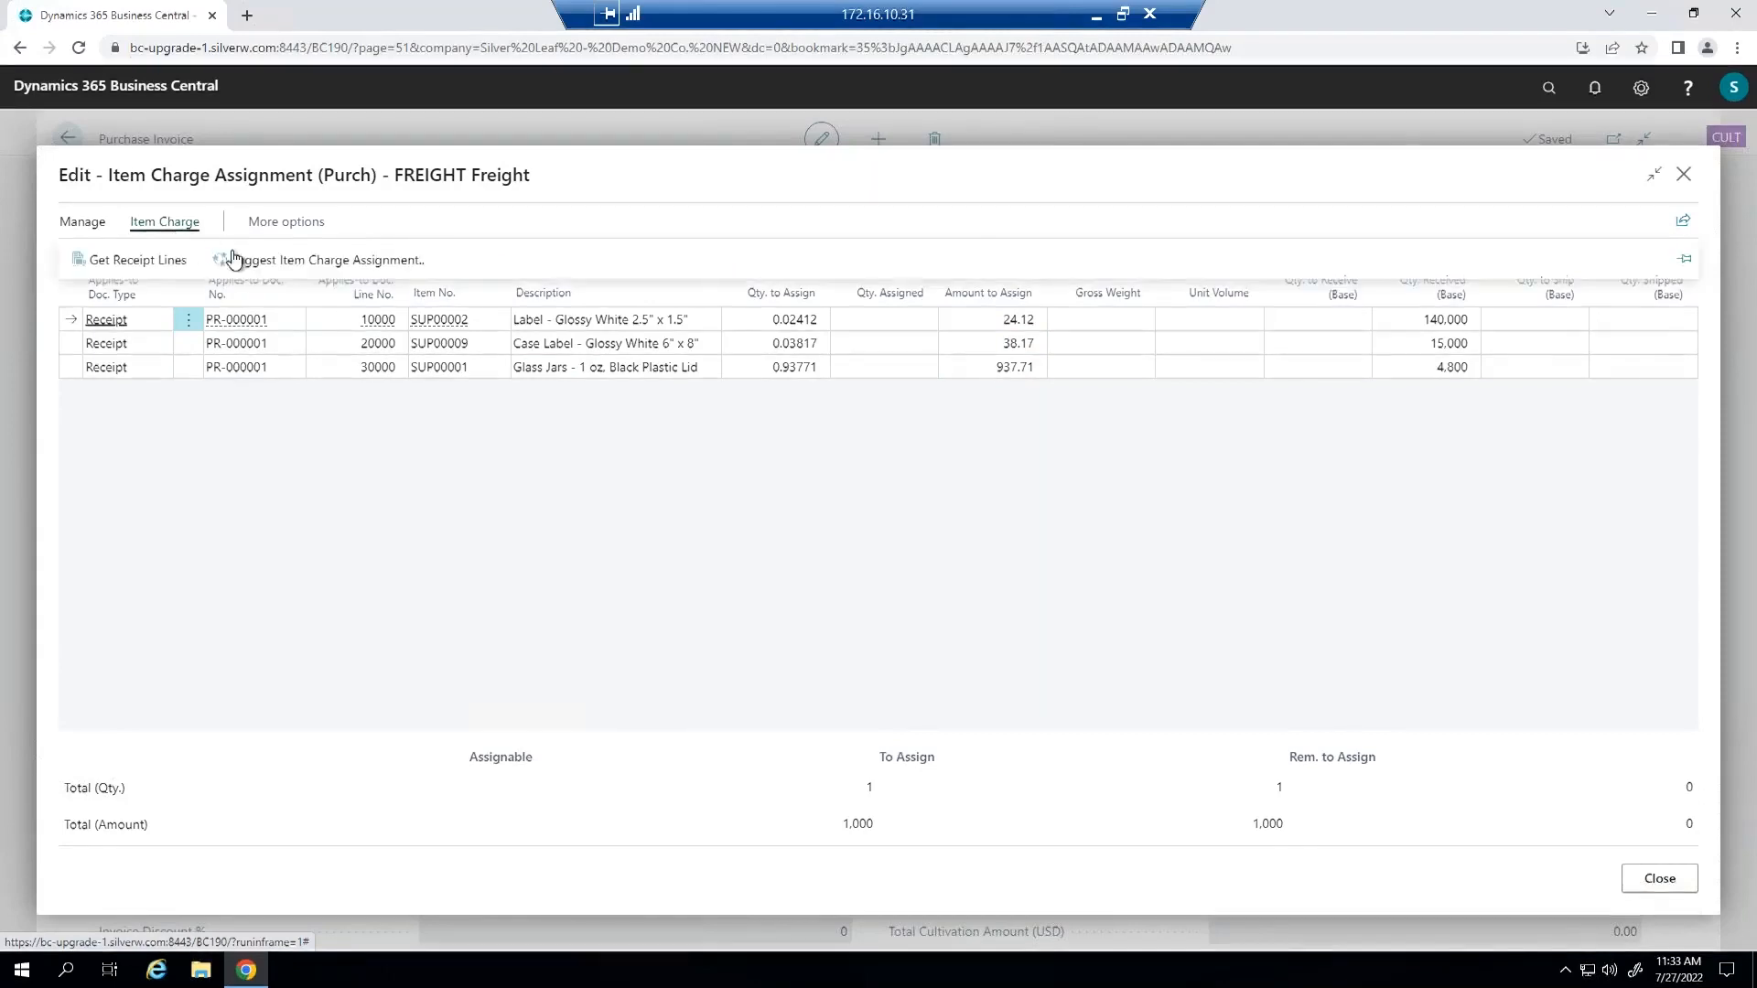
pyautogui.click(331, 269)
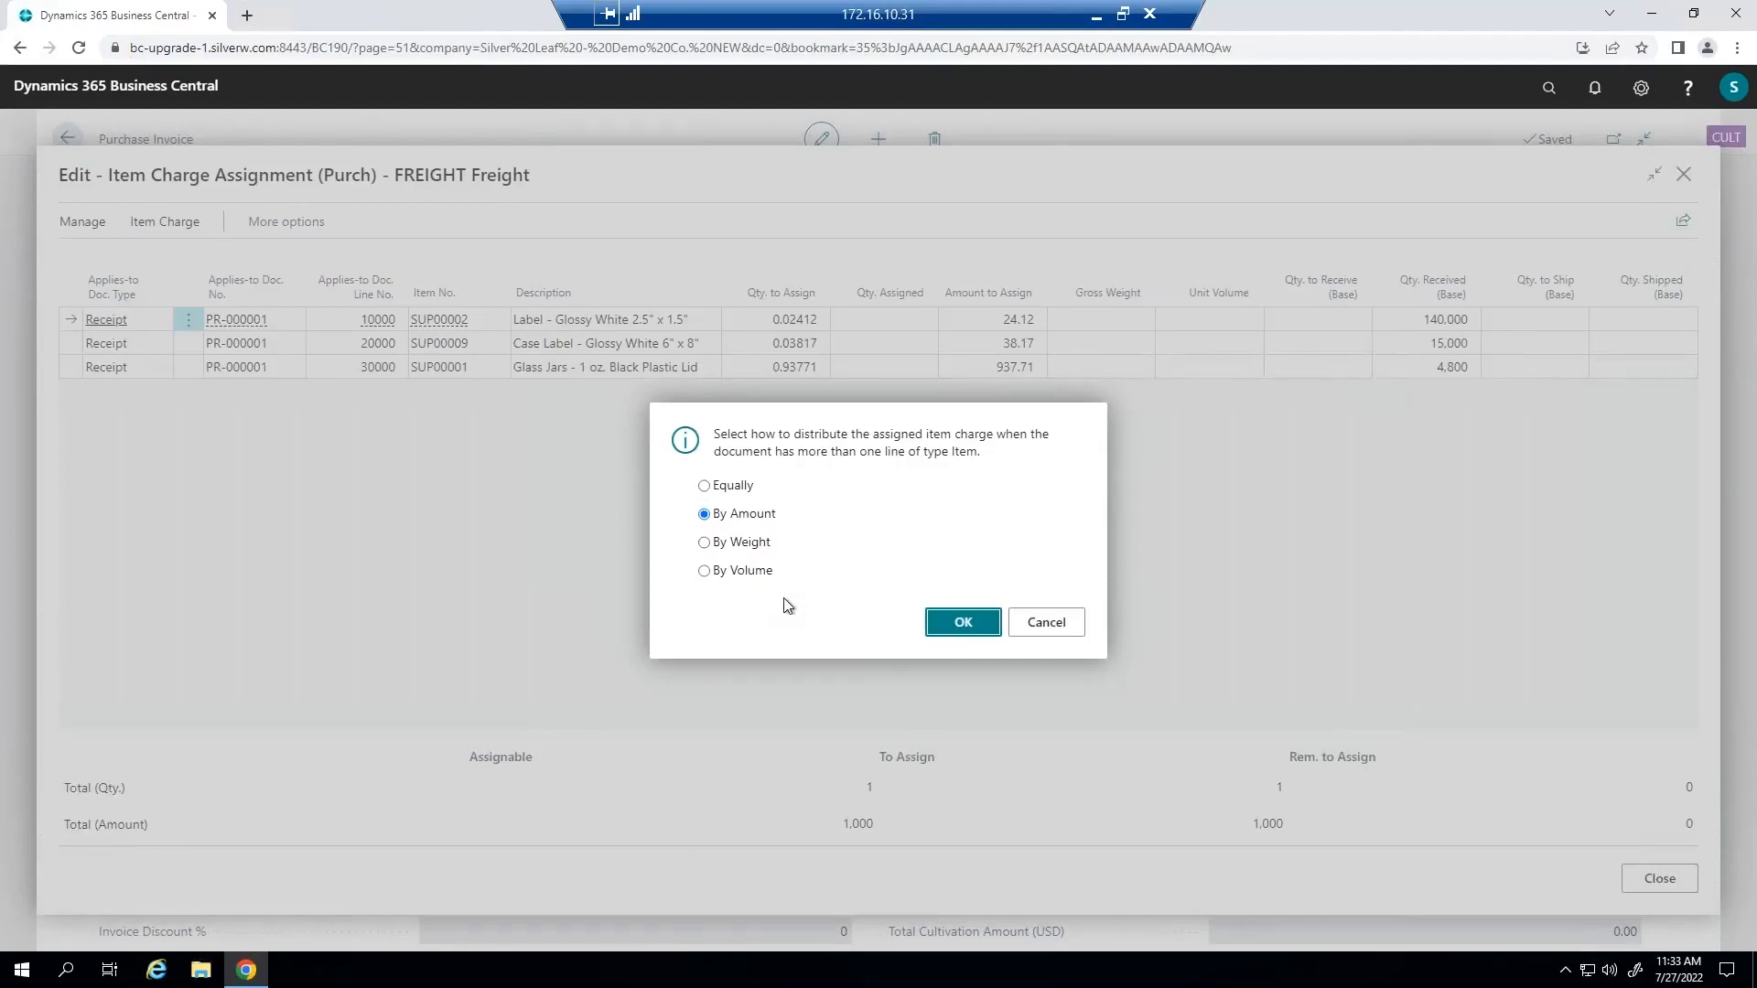
pyautogui.click(963, 622)
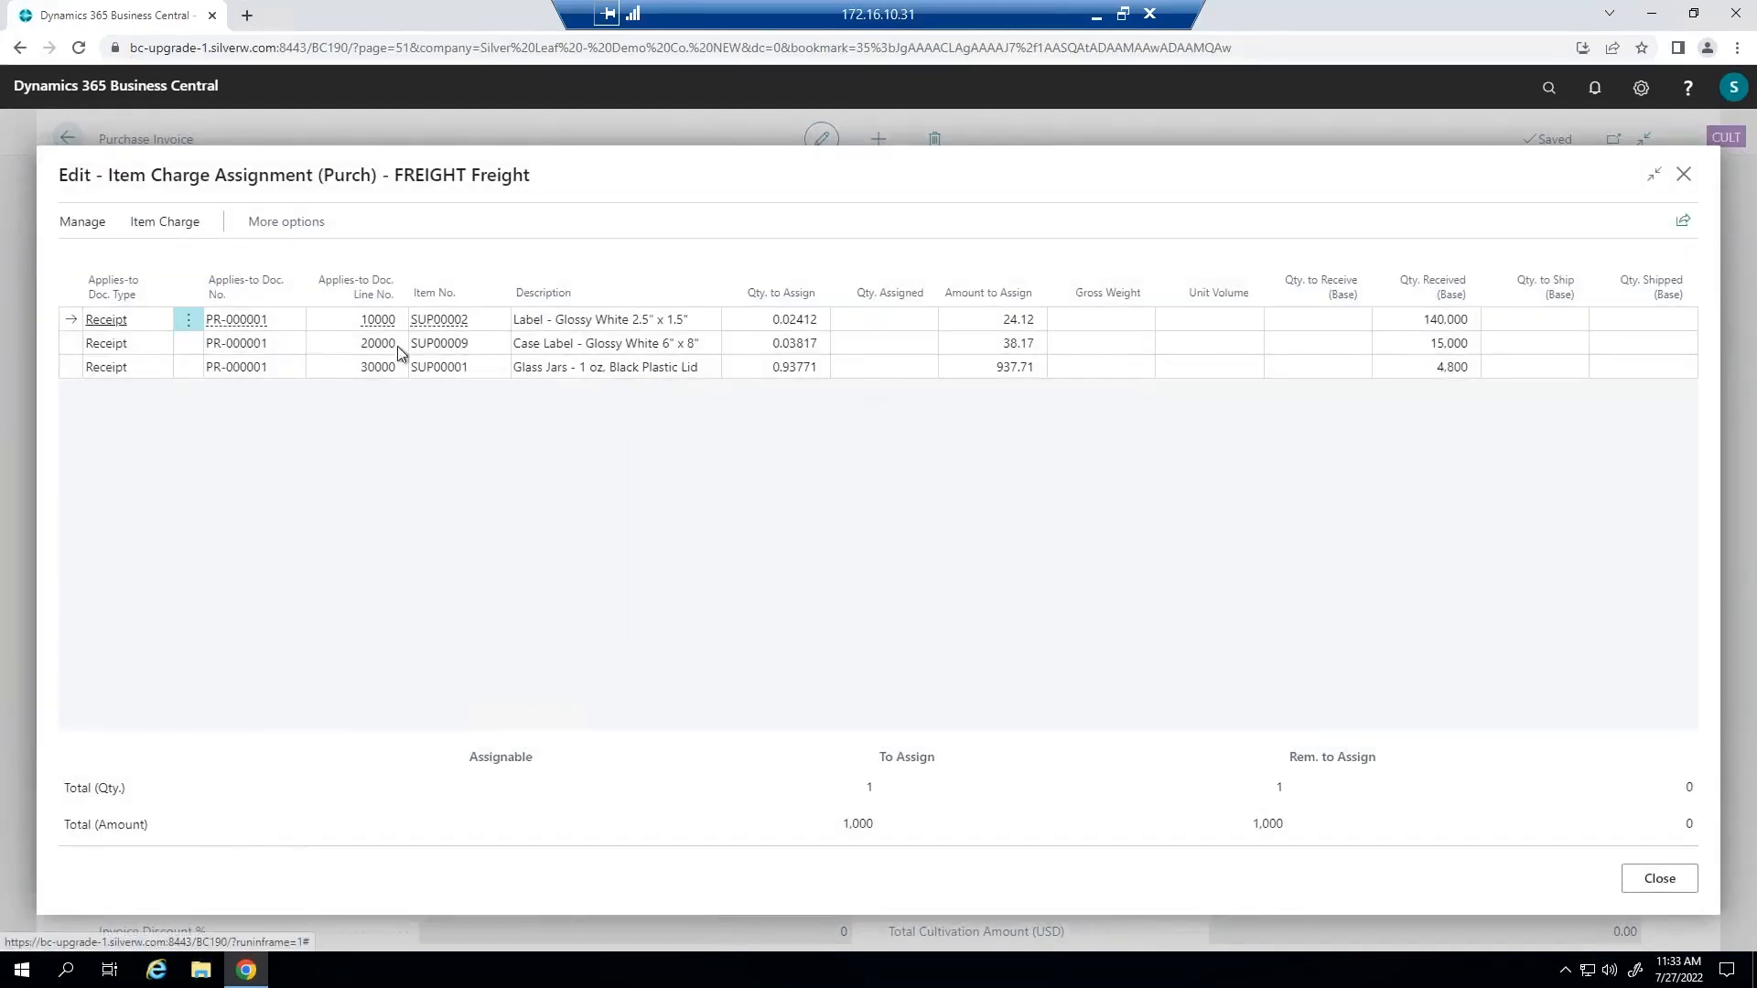